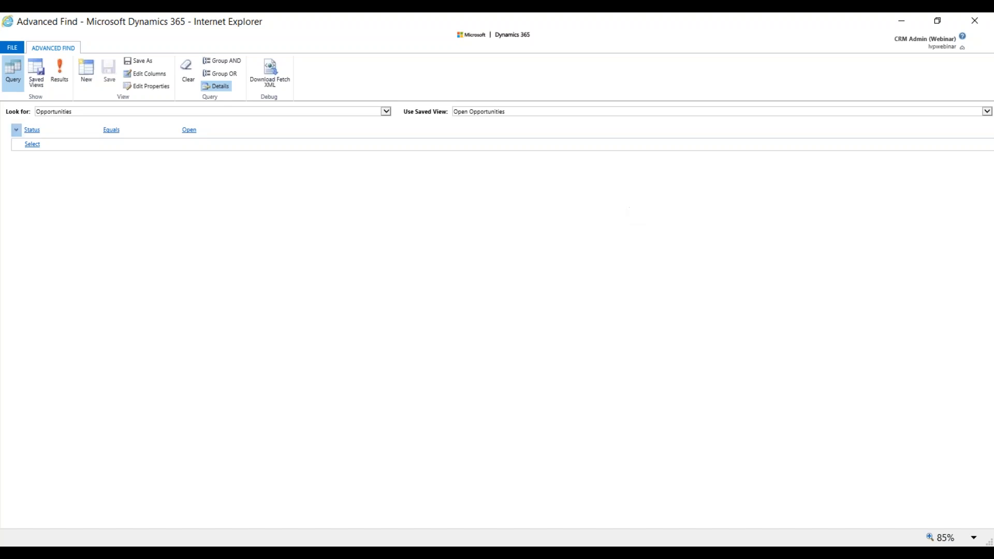
pyautogui.click(64, 111)
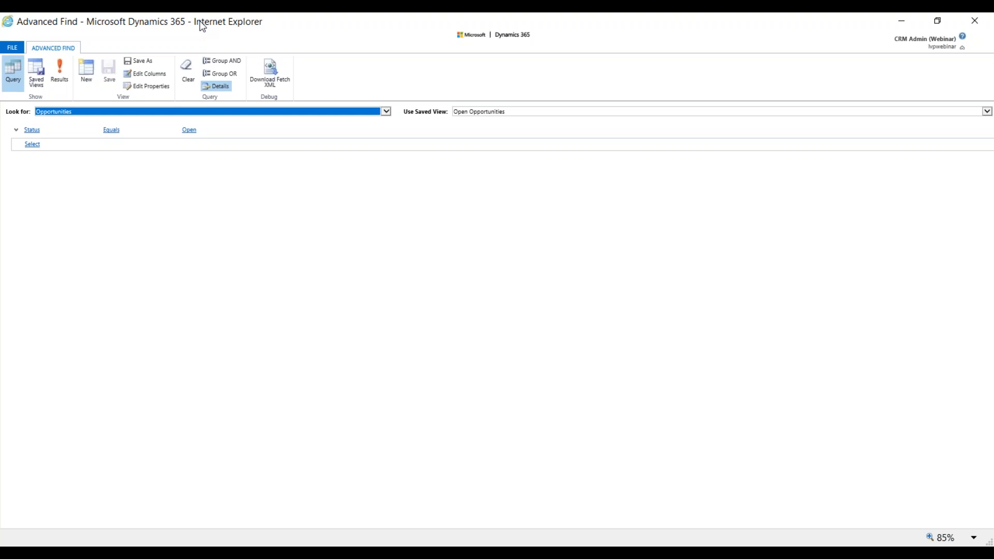
pyautogui.click(173, 115)
pyautogui.click(56, 130)
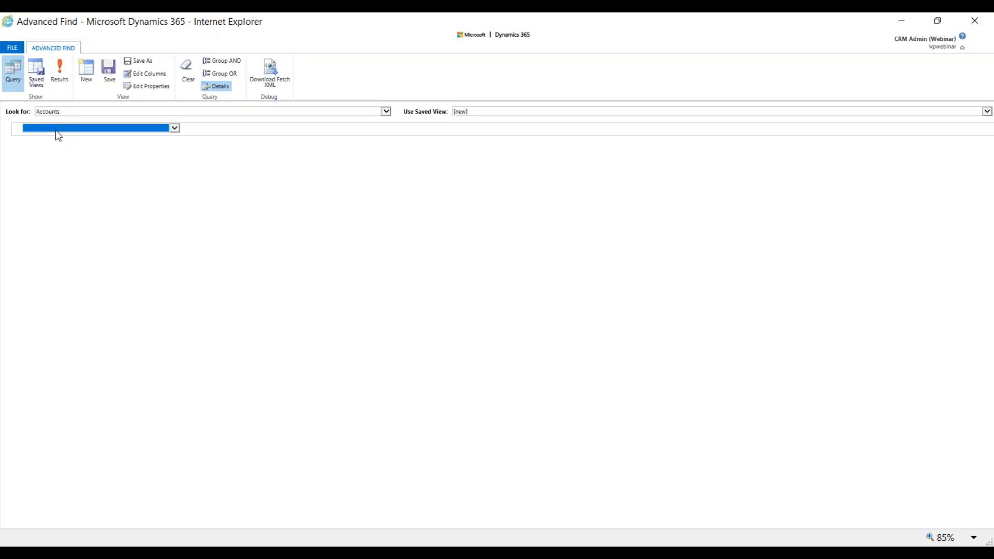
pyautogui.click(47, 131)
pyautogui.click(116, 129)
pyautogui.click(117, 129)
pyautogui.moveTo(273, 27); pyautogui.dragTo(267, 58)
pyautogui.doubleClick(266, 56)
pyautogui.click(975, 21)
pyautogui.click(883, 110)
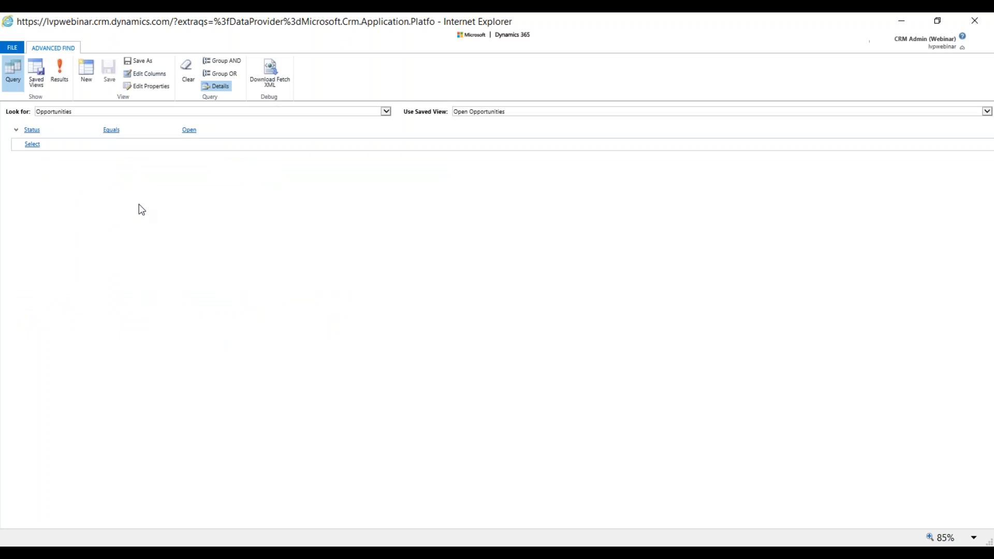
# - Set the query to look for Accounts
pyautogui.click(71, 112)
pyautogui.press('a')
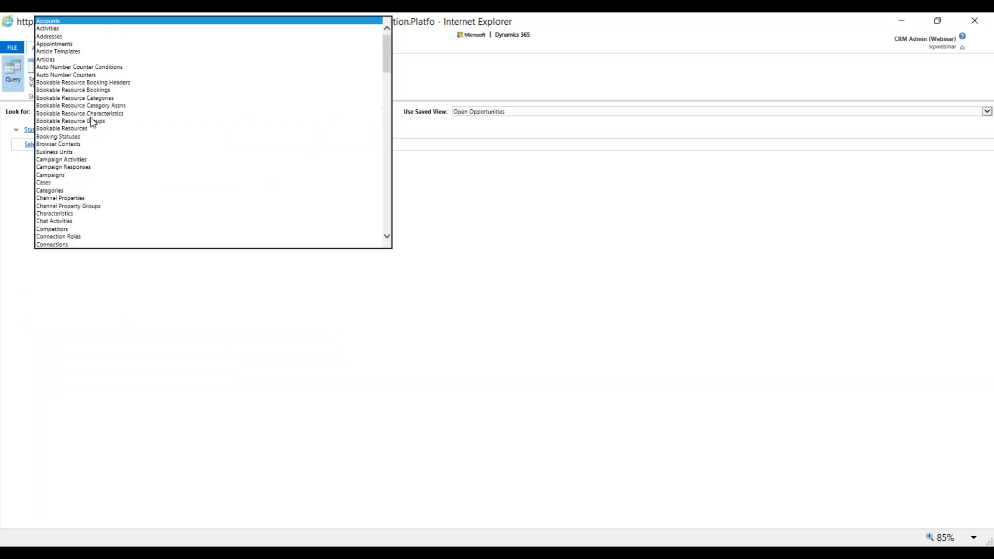
pyautogui.press('Return')
# - Add a filter condition on the Owner field with the operator Equals Current User
pyautogui.click(31, 129)
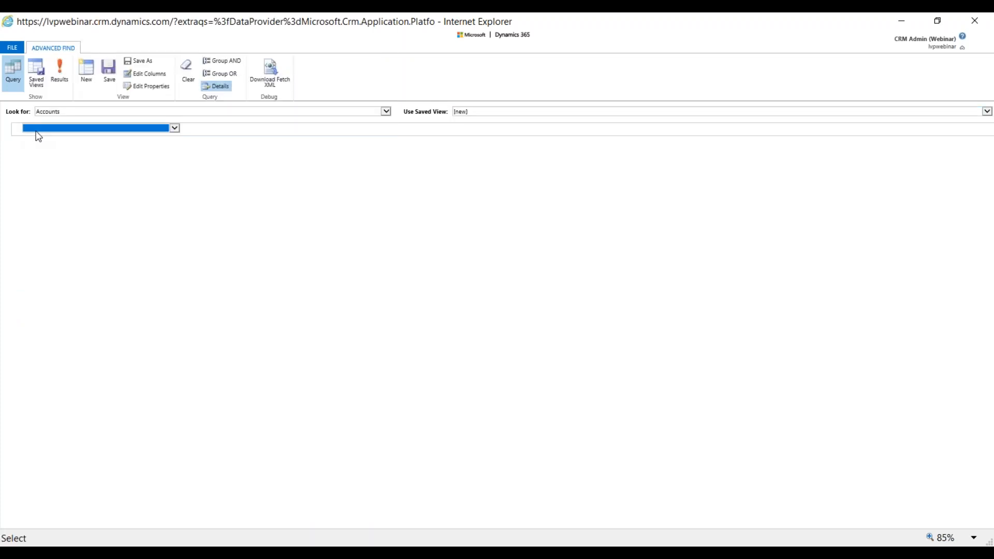
pyautogui.click(41, 132)
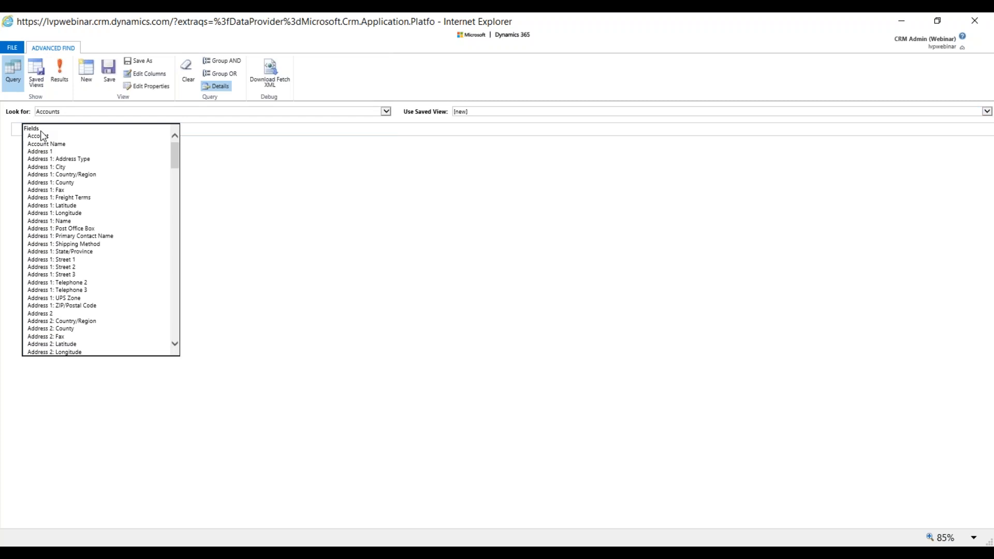
pyautogui.click(40, 135)
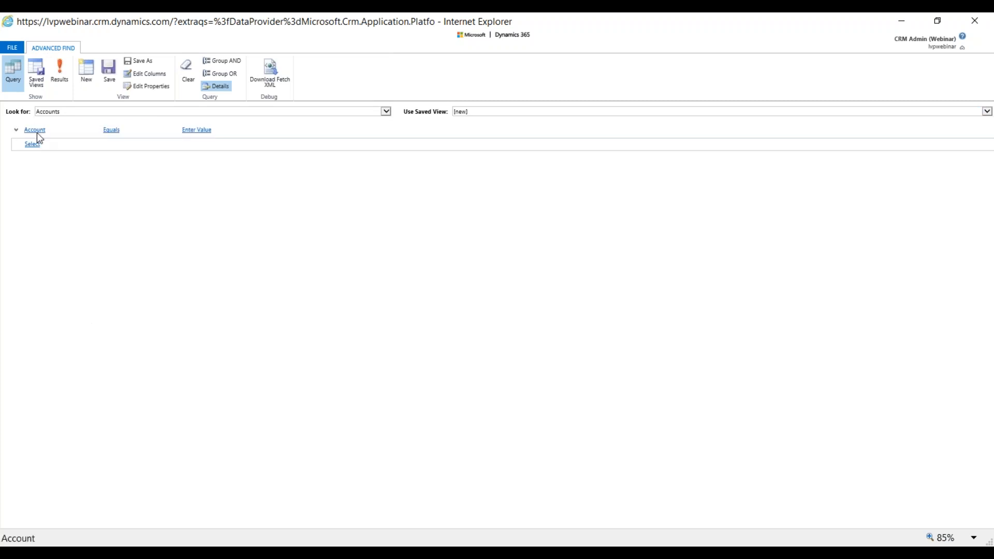
pyautogui.click(37, 132)
pyautogui.click(36, 132)
pyautogui.scroll(-10, 59, 53)
pyautogui.write('wner')
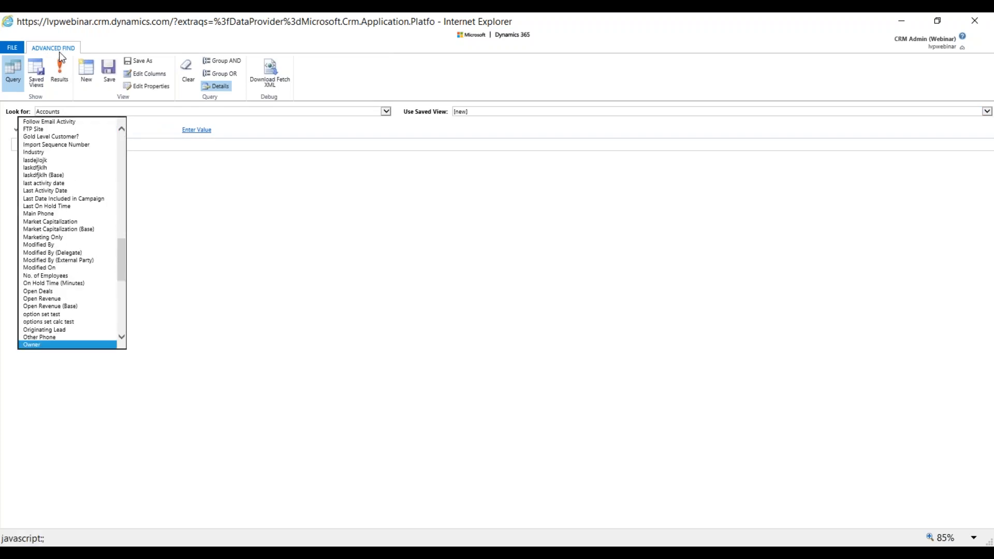
pyautogui.press('Tab')
pyautogui.click(150, 129)
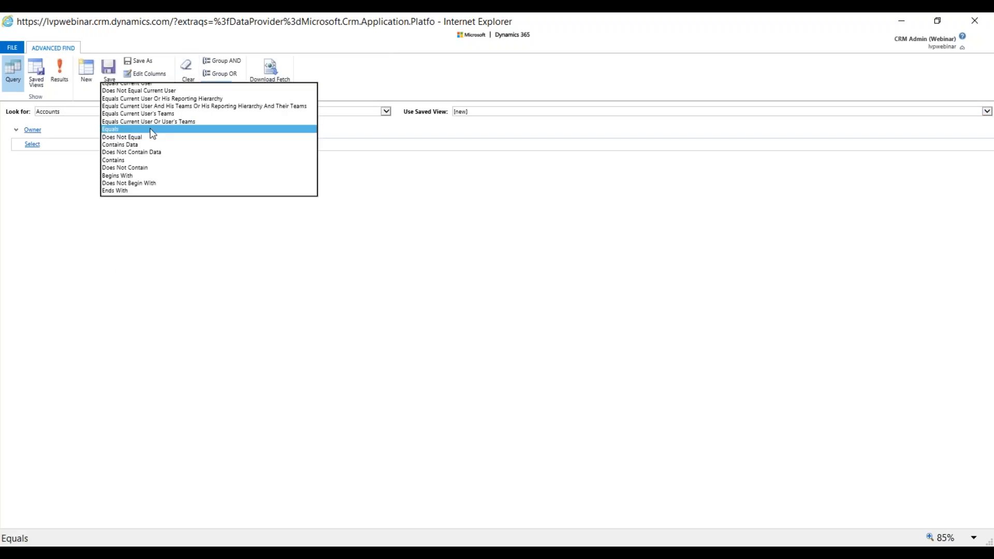
pyautogui.click(140, 86)
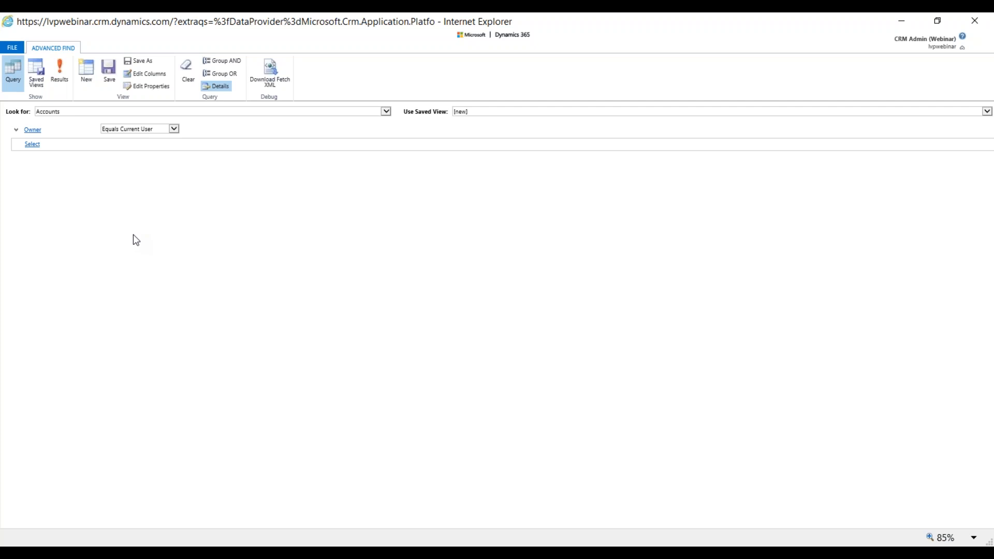
# - Add an Industry Equals condition with Durable Manufacturing and the industry starting with "Tran" as its values
pyautogui.click(36, 144)
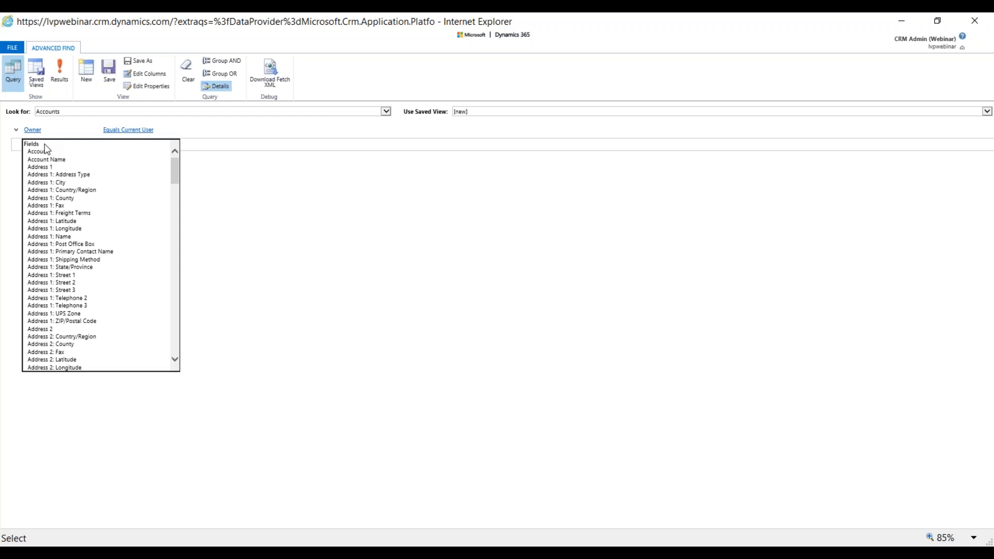
pyautogui.write('in')
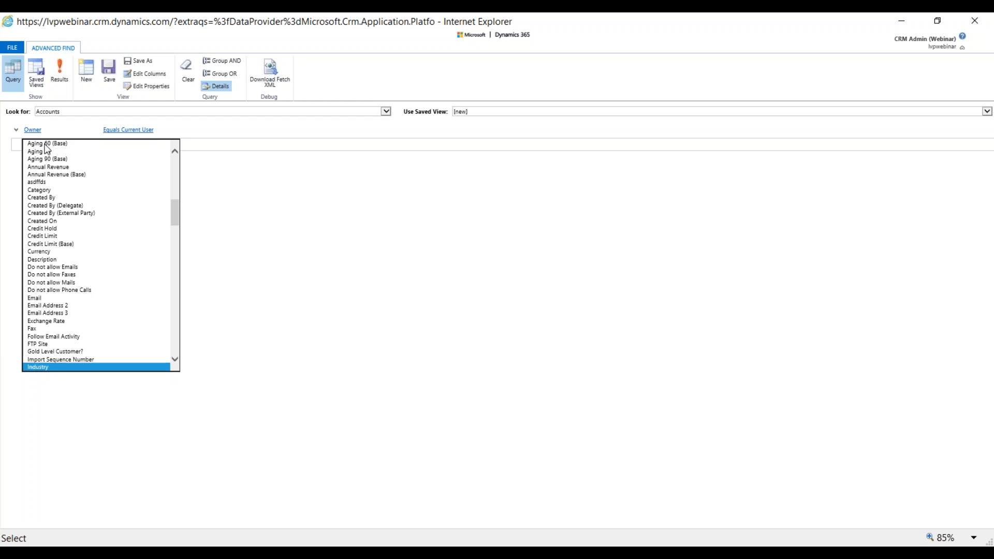
pyautogui.click(55, 366)
pyautogui.click(233, 143)
pyautogui.click(252, 143)
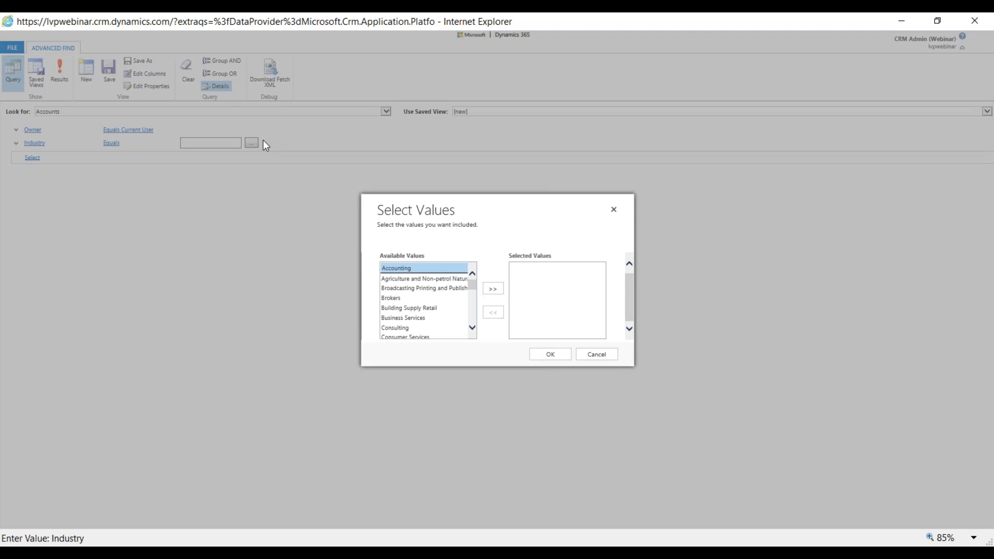
pyautogui.scroll(-2, 443, 300)
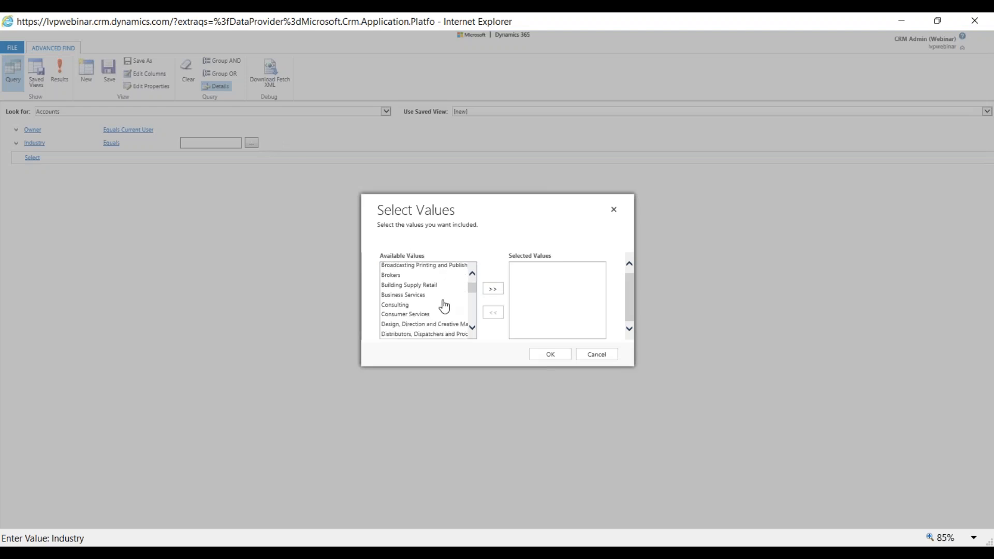
pyautogui.doubleClick(422, 332)
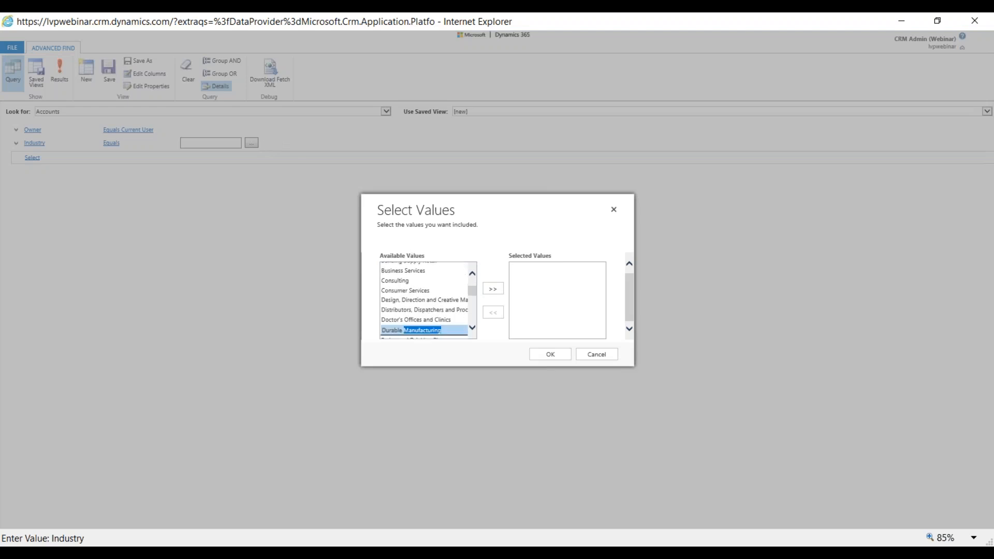
pyautogui.scroll(-6, 444, 304)
pyautogui.click(431, 305)
pyautogui.doubleClick(430, 306)
pyautogui.click(550, 355)
# - Add a Status Equals condition with the value Active
pyautogui.click(45, 157)
pyautogui.click(48, 162)
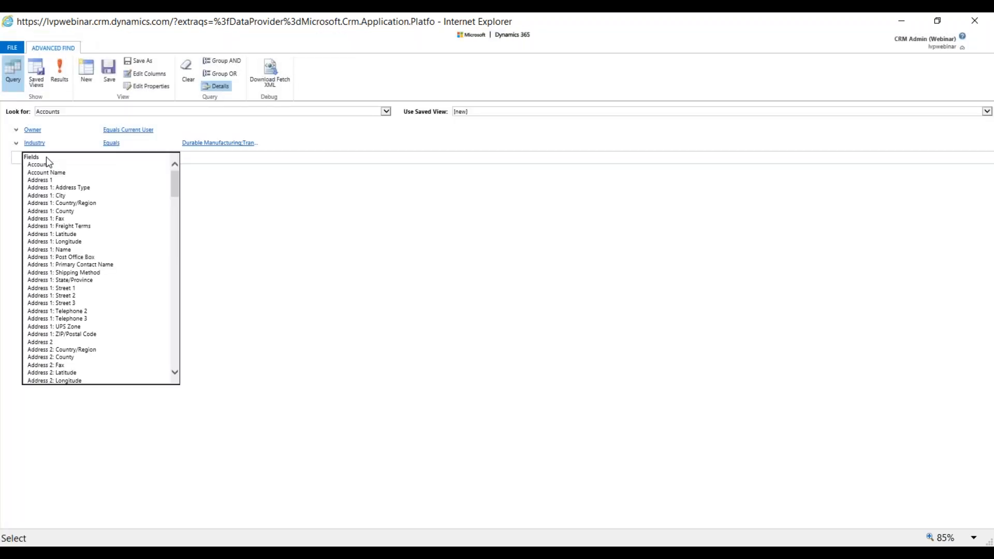
pyautogui.write('st')
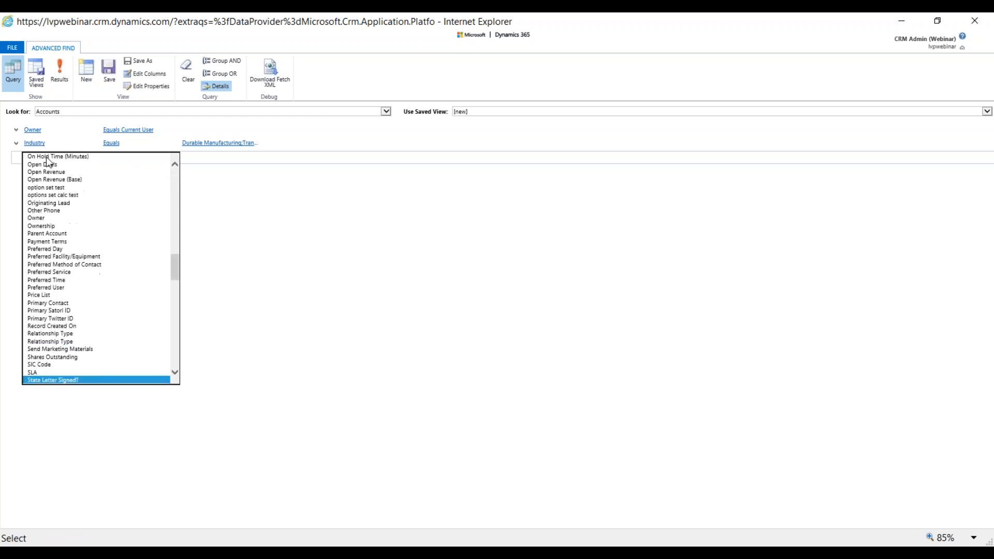
pyautogui.write('atus')
pyautogui.press('Return')
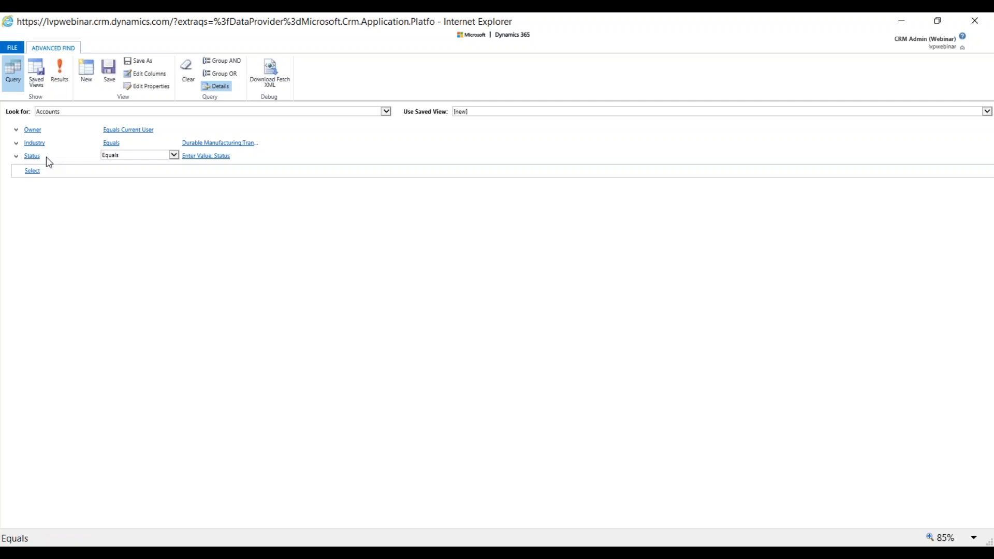
pyautogui.click(202, 156)
pyautogui.click(252, 157)
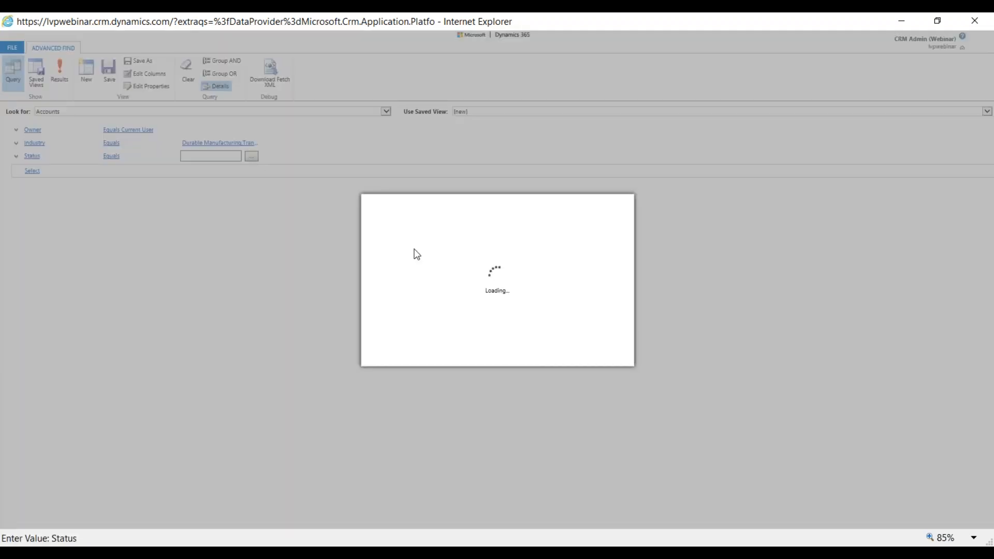
pyautogui.doubleClick(410, 275)
pyautogui.click(545, 354)
# - Add a condition that total Actual revenue - This Year Is Greater Than or Equal To 50,000.00
pyautogui.click(33, 171)
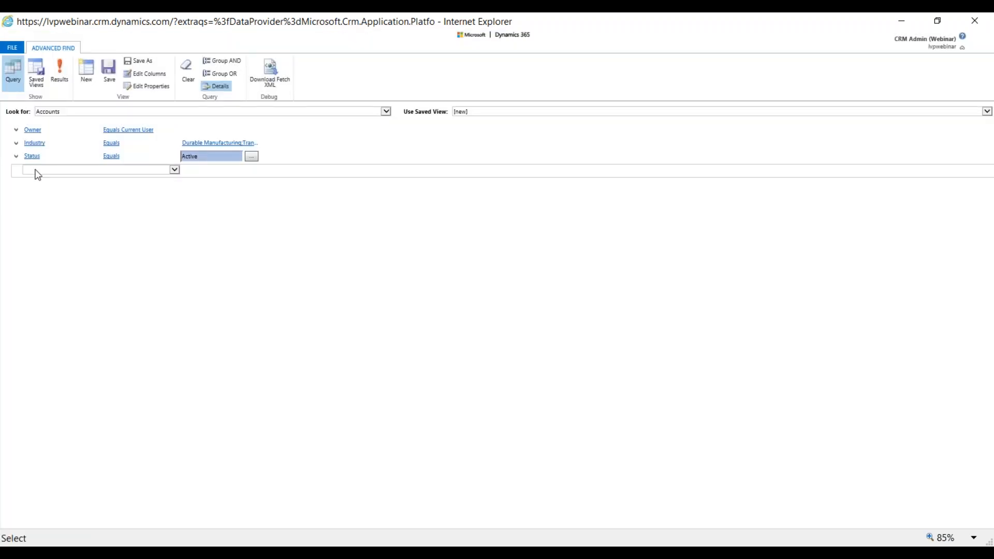
pyautogui.click(35, 171)
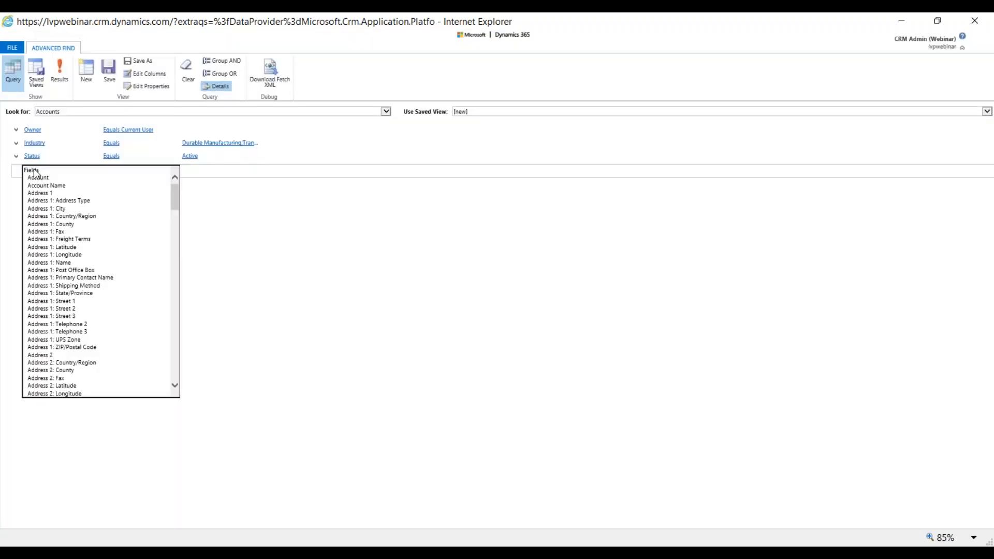
pyautogui.write('total Actual revenue - This Year')
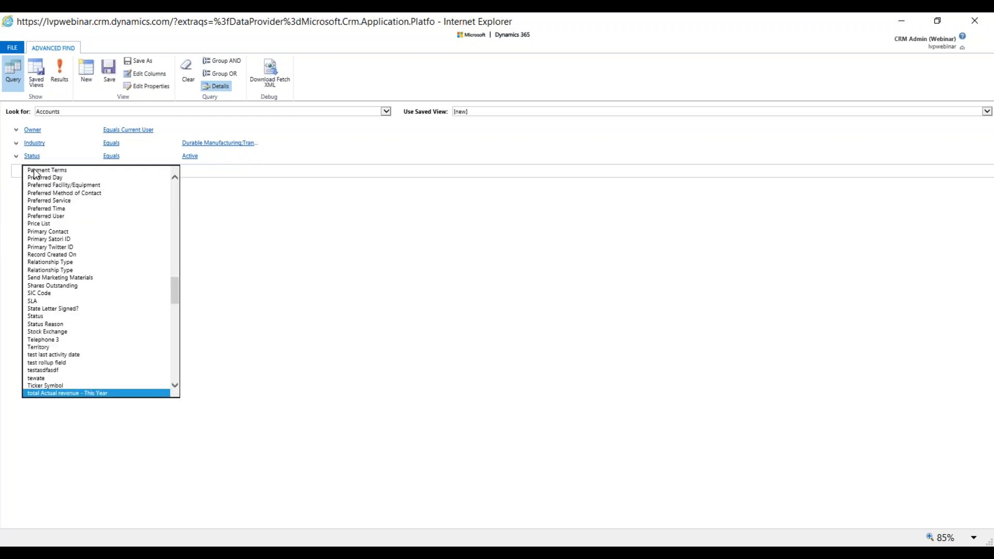
pyautogui.press('Return')
pyautogui.click(151, 170)
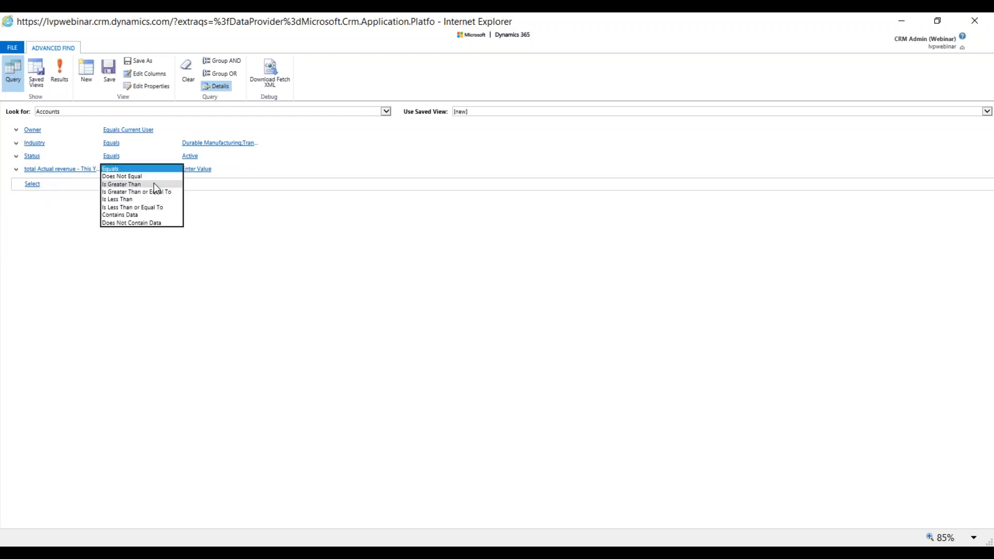
pyautogui.click(155, 191)
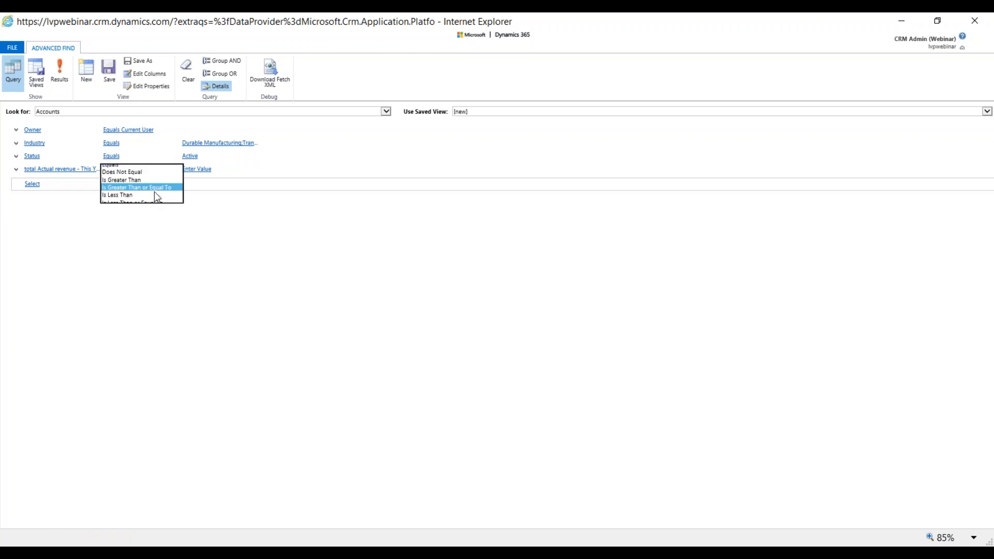
pyautogui.click(190, 170)
pyautogui.write('5000')
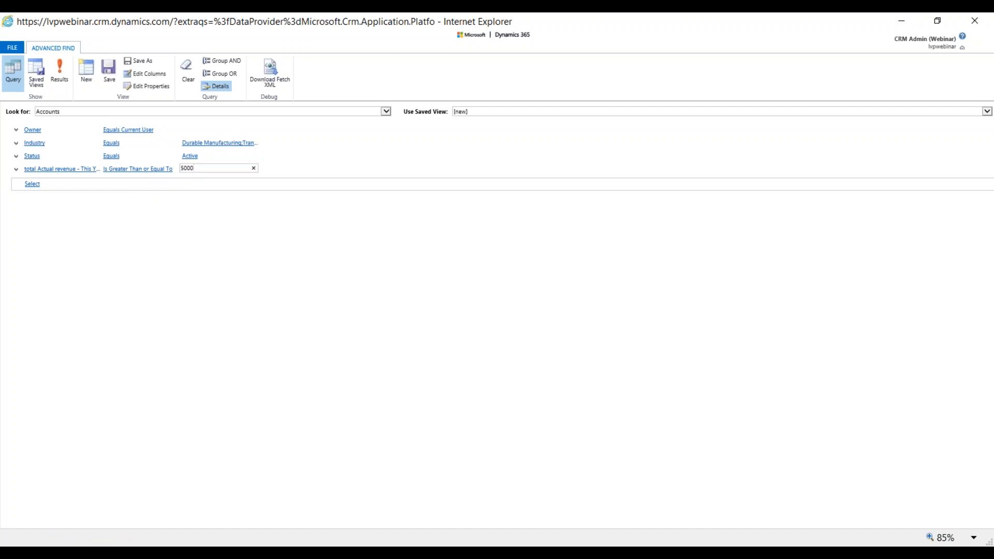
pyautogui.write('0')
pyautogui.click(205, 252)
pyautogui.click(85, 169)
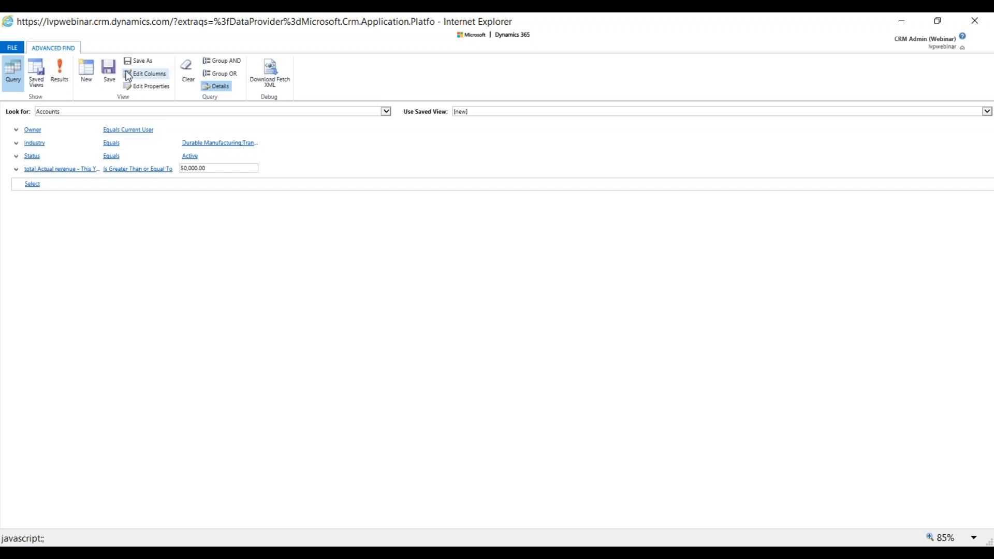
# - Remove the Main Phone column from the view's columns
pyautogui.click(150, 73)
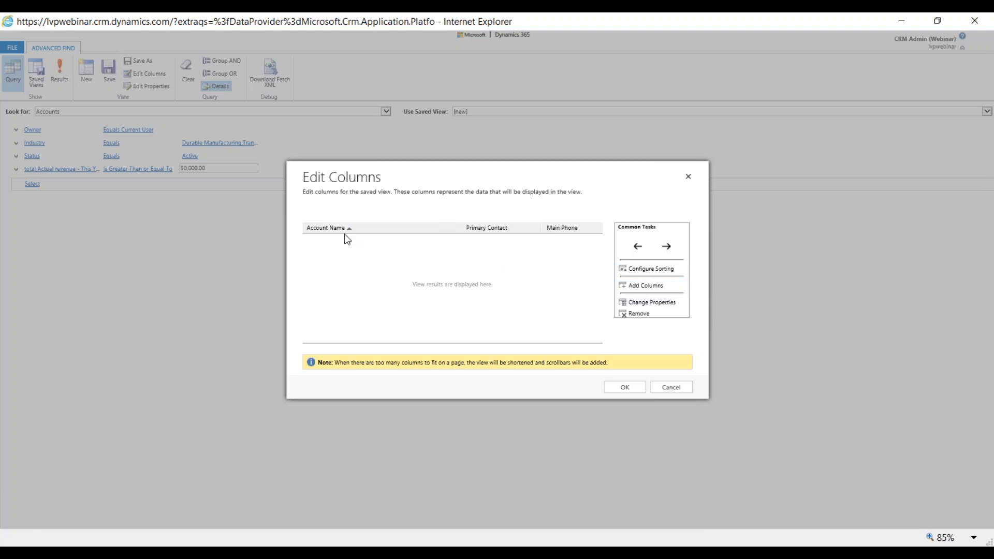
pyautogui.click(567, 230)
pyautogui.click(632, 315)
pyautogui.click(546, 342)
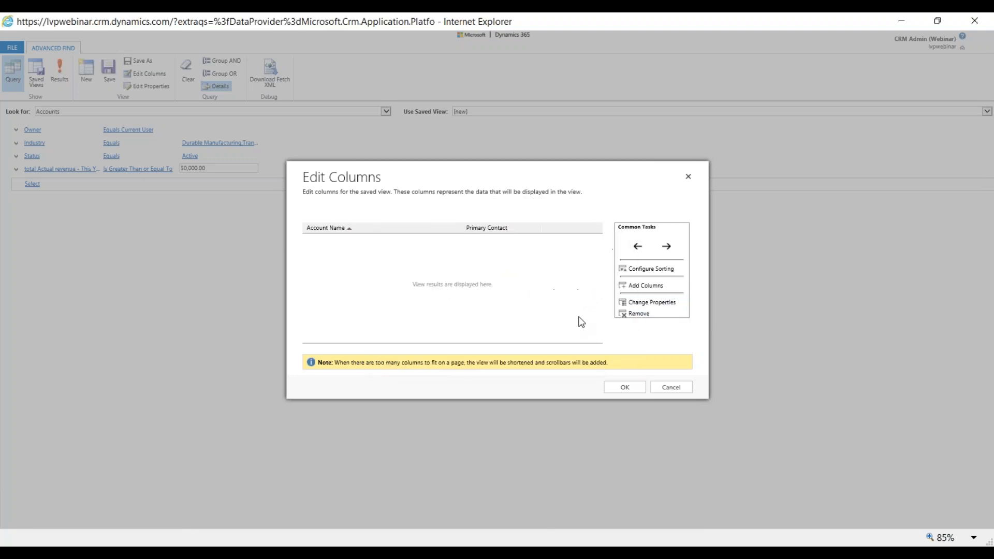
# - Select total Actual revenue - This Year from the Account fields as a column to add to the view
pyautogui.click(633, 285)
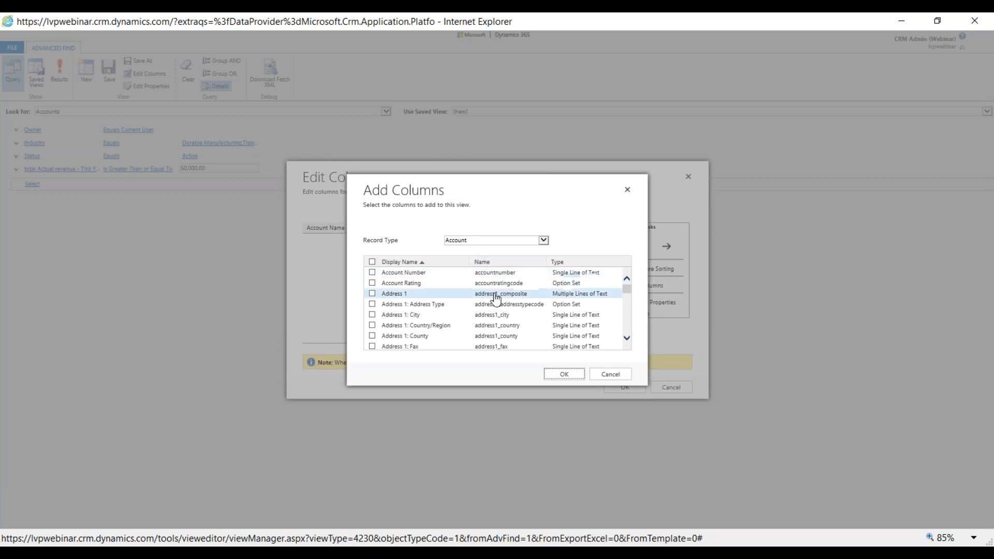
pyautogui.scroll(-15, 510, 300)
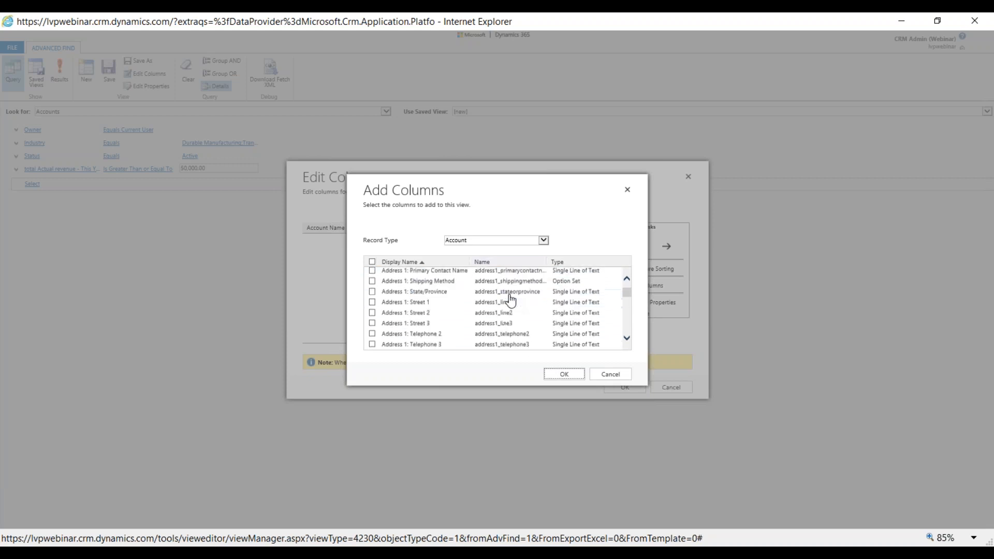
pyautogui.scroll(-10, 484, 310)
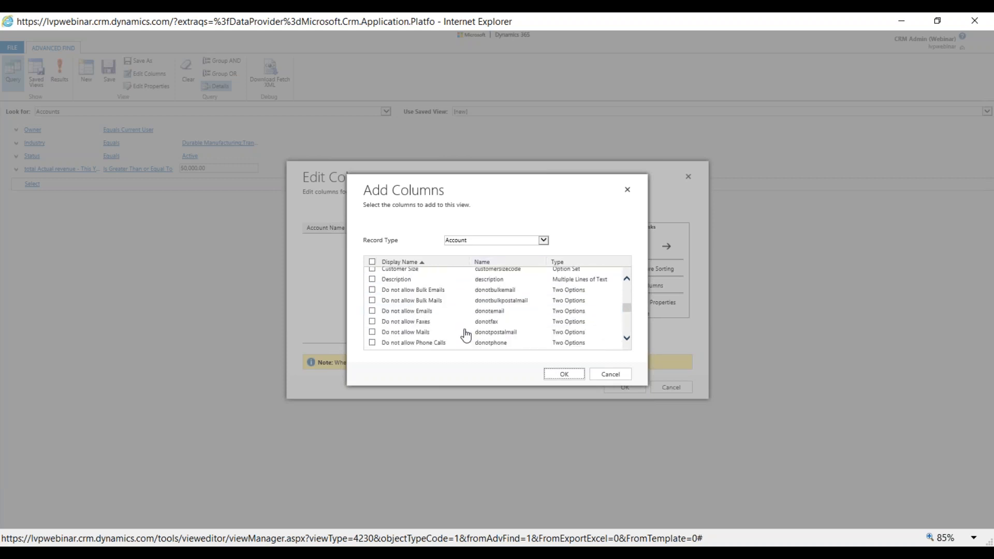
pyautogui.moveTo(630, 316); pyautogui.dragTo(622, 286)
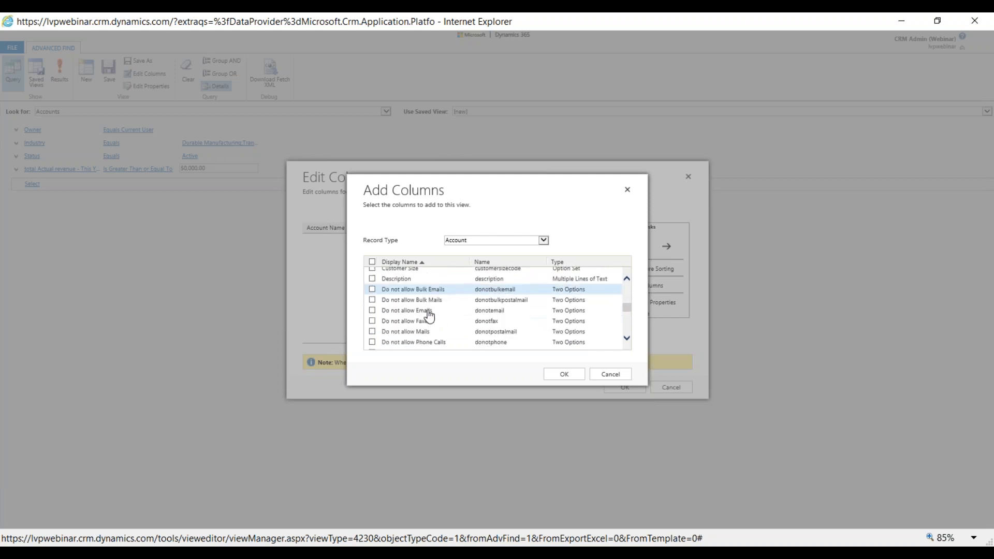
pyautogui.scroll(-3, 429, 318)
pyautogui.scroll(-10, 430, 325)
pyautogui.scroll(-10, 448, 323)
pyautogui.scroll(-10, 445, 332)
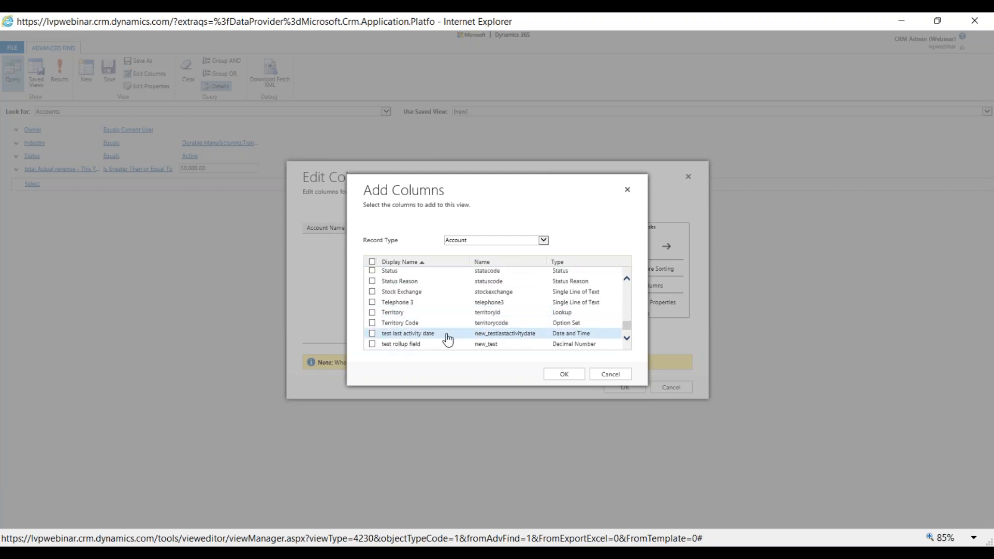
pyautogui.scroll(-5, 447, 337)
pyautogui.scroll(-2, 444, 338)
pyautogui.click(443, 314)
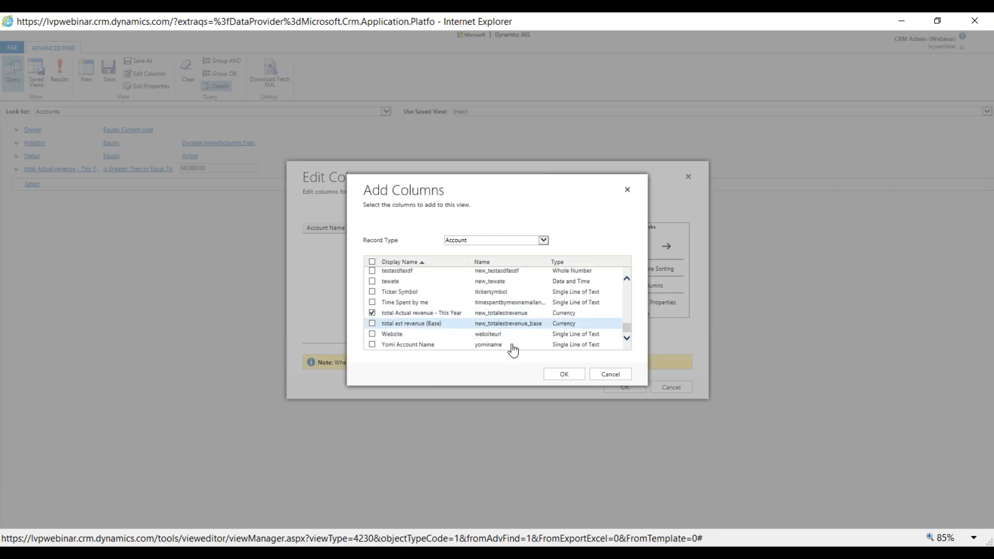
# - Select Business Phone and Email from the Primary Contact (Contact) fields and add the chosen columns to the view
pyautogui.click(472, 241)
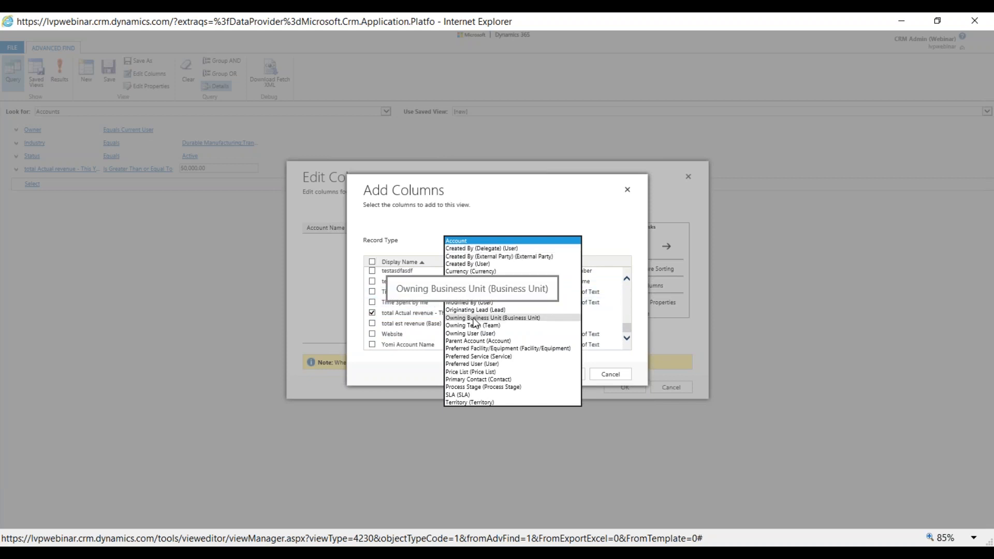
pyautogui.click(488, 379)
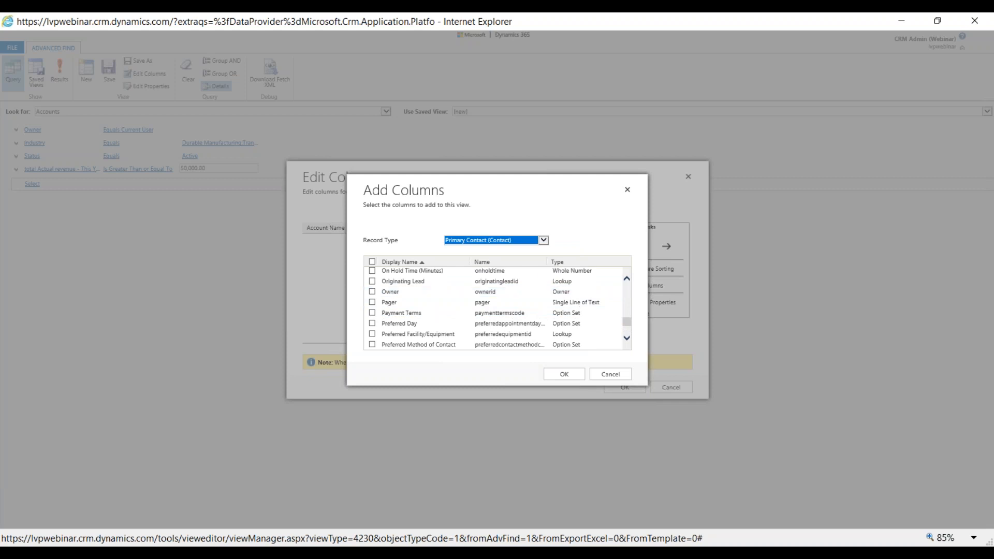
pyautogui.click(512, 215)
pyautogui.scroll(1, 618, 318)
pyautogui.moveTo(628, 323); pyautogui.dragTo(628, 287)
pyautogui.scroll(-4, 502, 309)
pyautogui.scroll(-10, 454, 330)
pyautogui.scroll(-10, 429, 322)
pyautogui.scroll(-10, 425, 296)
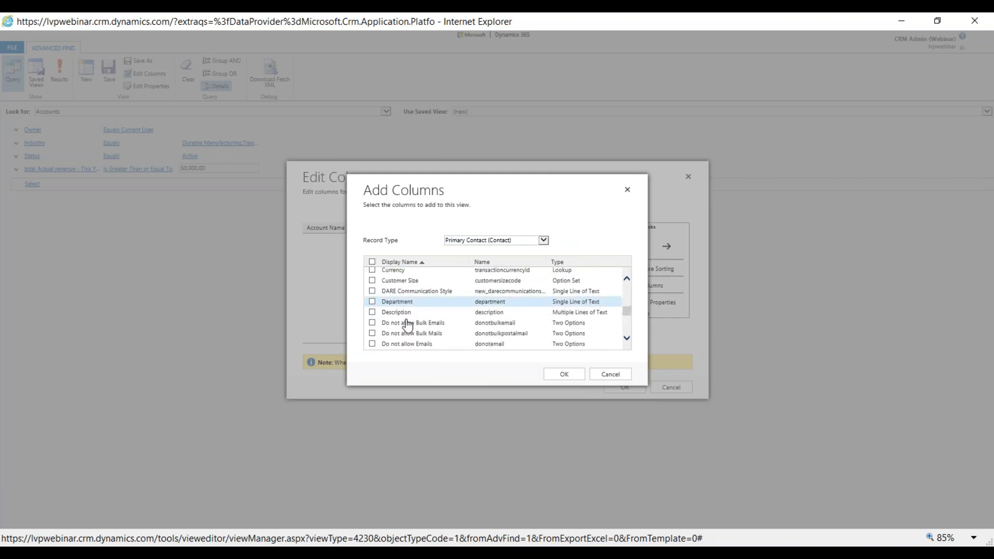
pyautogui.scroll(-3, 407, 325)
pyautogui.click(400, 301)
pyautogui.click(560, 374)
# - Try moving the Industry column past its neighbouring columns and back to its place after Primary Contact
pyautogui.moveTo(475, 337); pyautogui.dragTo(579, 339)
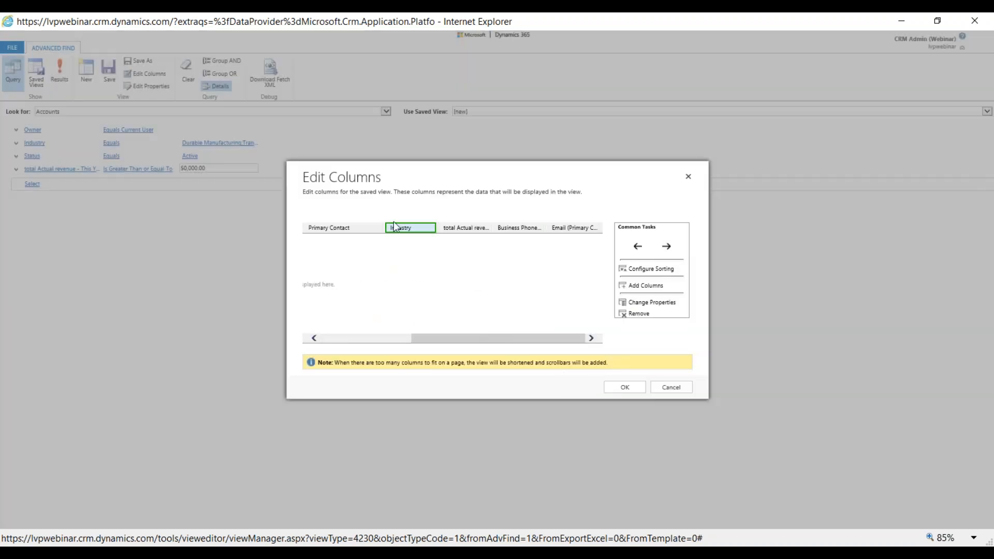
pyautogui.click(636, 247)
pyautogui.click(665, 247)
pyautogui.click(665, 247)
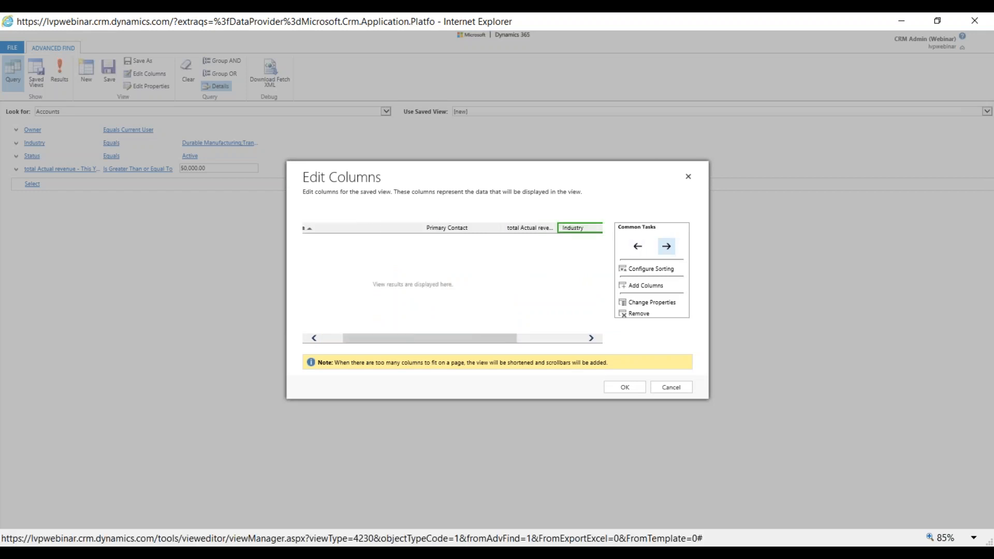
pyautogui.click(637, 246)
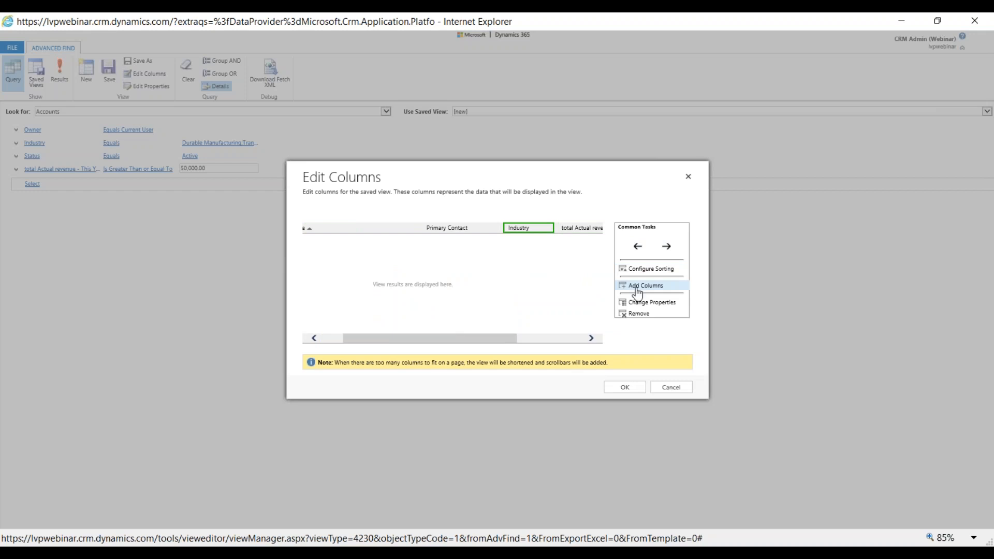
# - Check the Industry column's properties without changing its width, and accept the view's column edits
pyautogui.click(641, 304)
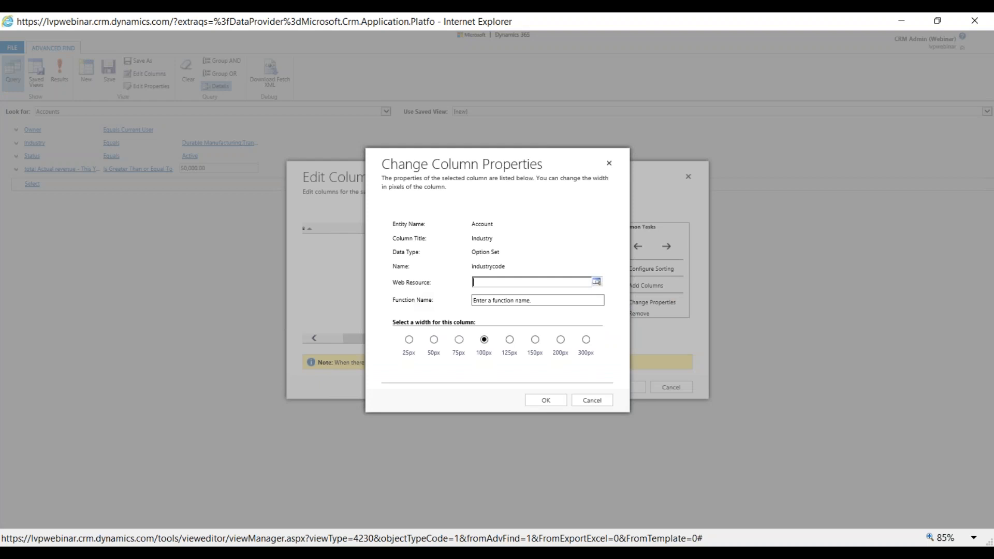
pyautogui.click(560, 402)
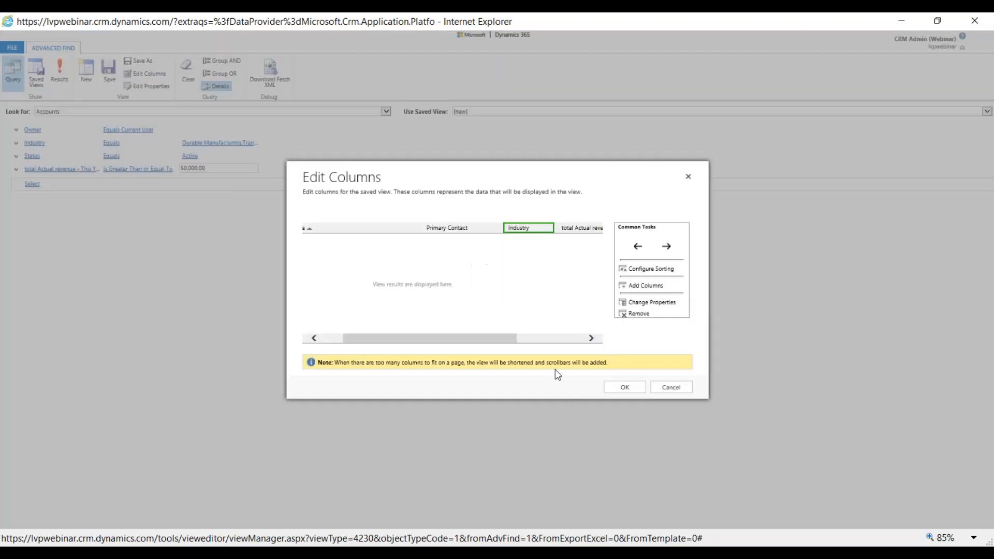
pyautogui.click(633, 389)
# - Run the query to view its results, and save it as a new view named Demo
pyautogui.click(60, 77)
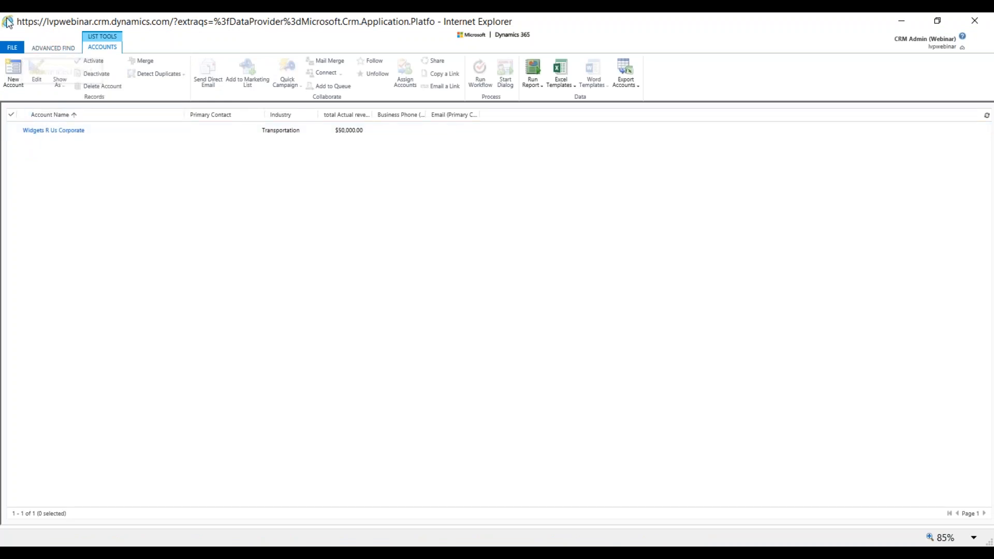
pyautogui.click(39, 49)
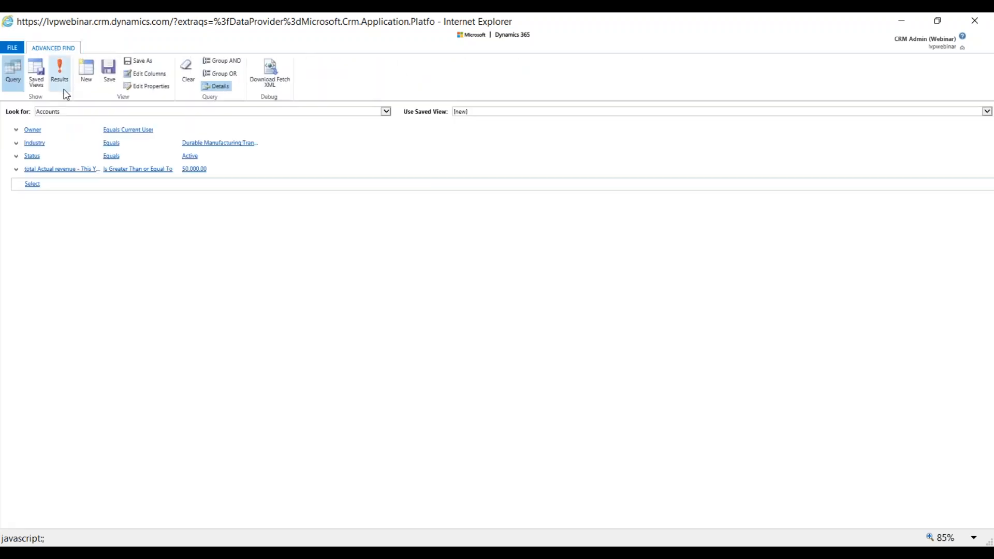
pyautogui.click(128, 62)
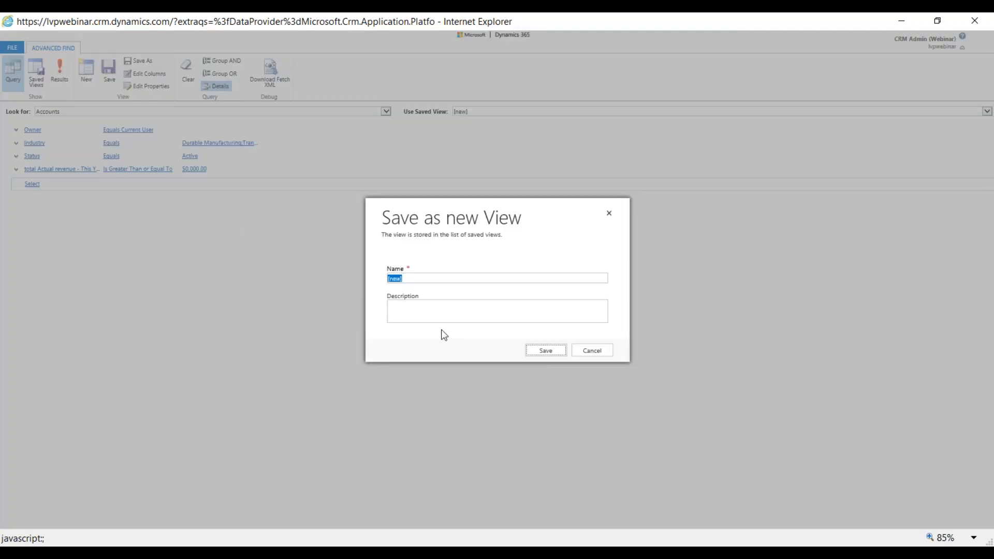
pyautogui.click(447, 278)
pyautogui.write('Demo')
pyautogui.click(544, 352)
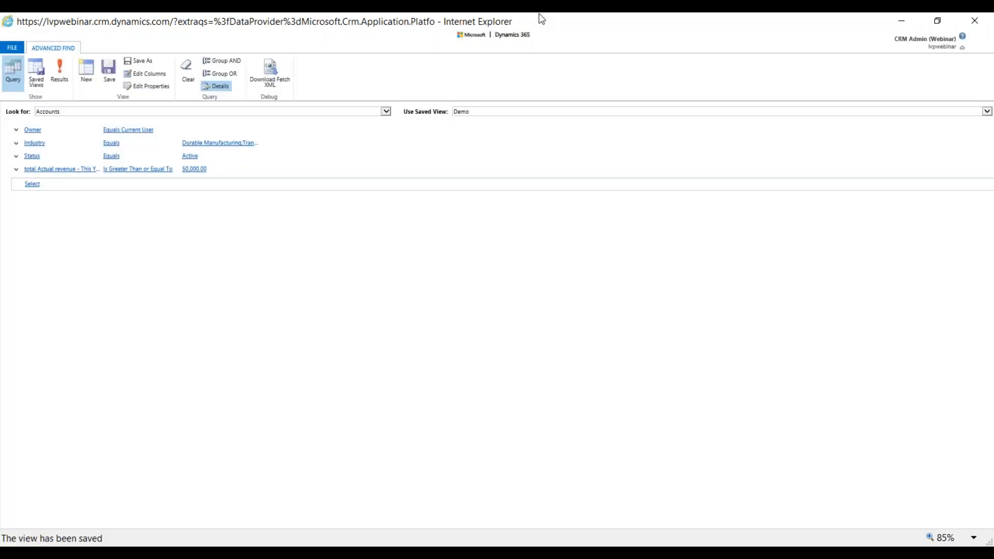
# - Close the Advanced Find window and look for the Demo view among the views of the Sales Accounts list
pyautogui.click(975, 23)
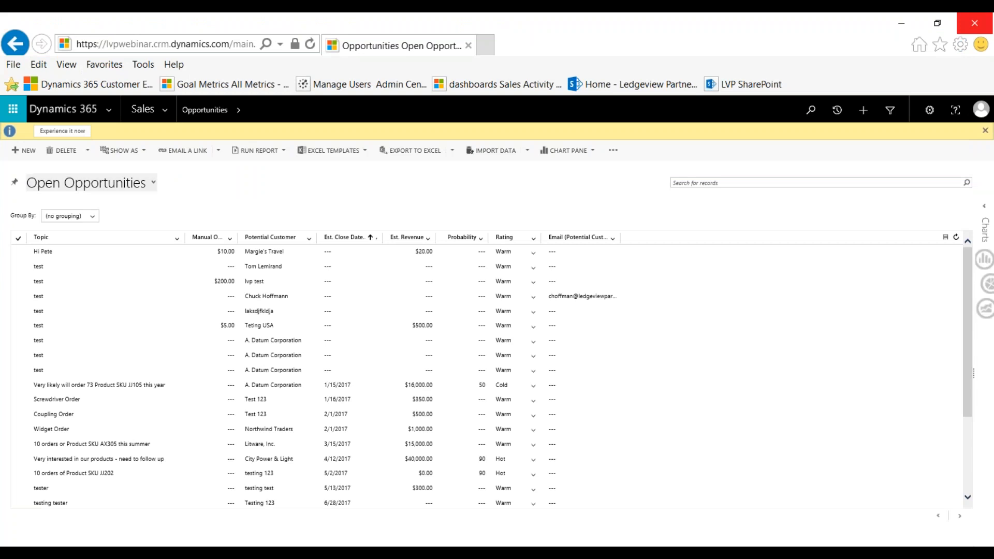
pyautogui.click(165, 112)
pyautogui.click(167, 207)
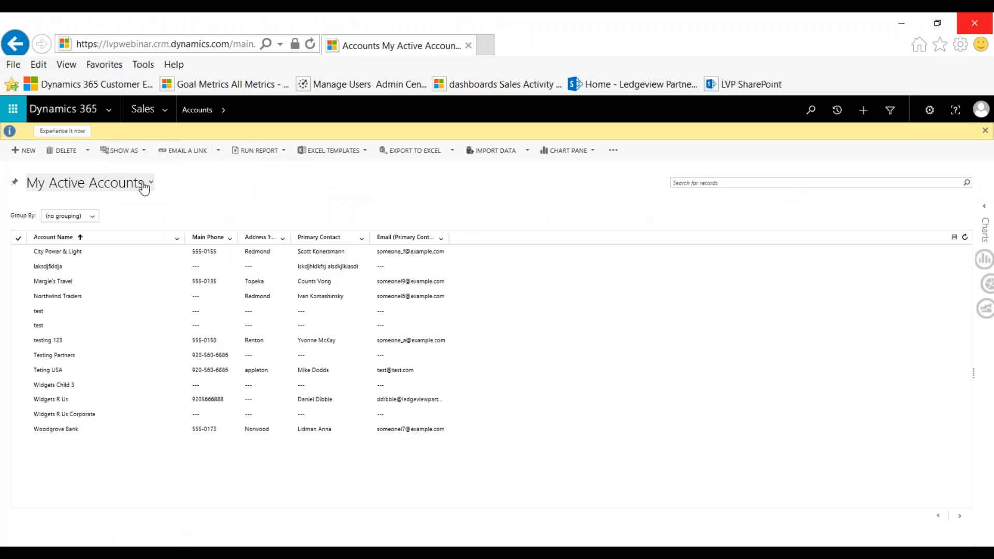
pyautogui.click(147, 184)
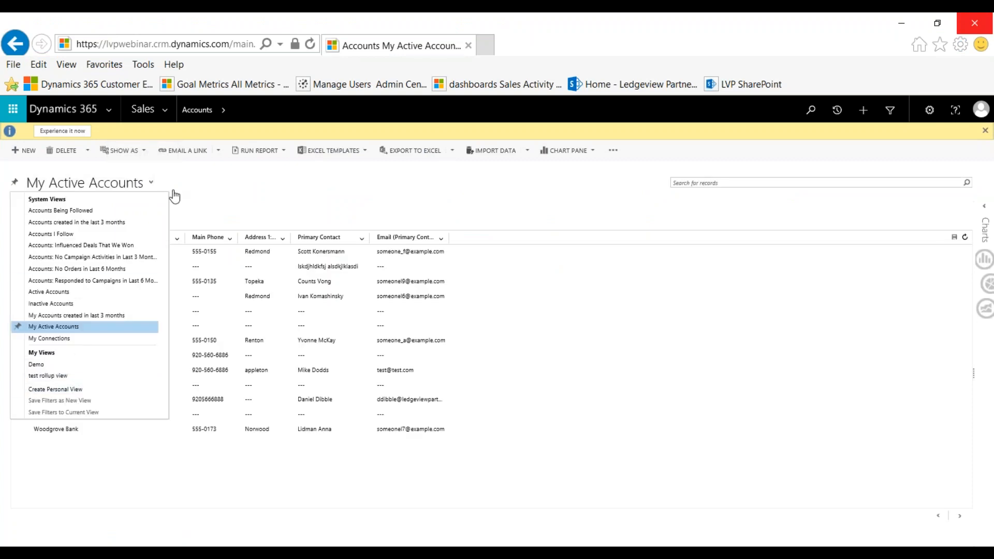
pyautogui.click(195, 195)
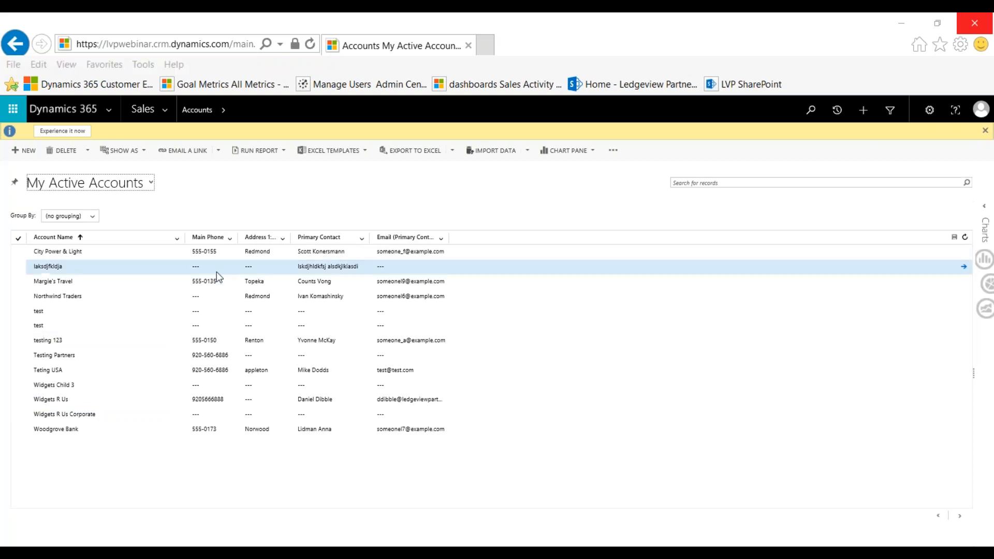
pyautogui.hotkey('alt', 'Tab')
pyautogui.press('Right')
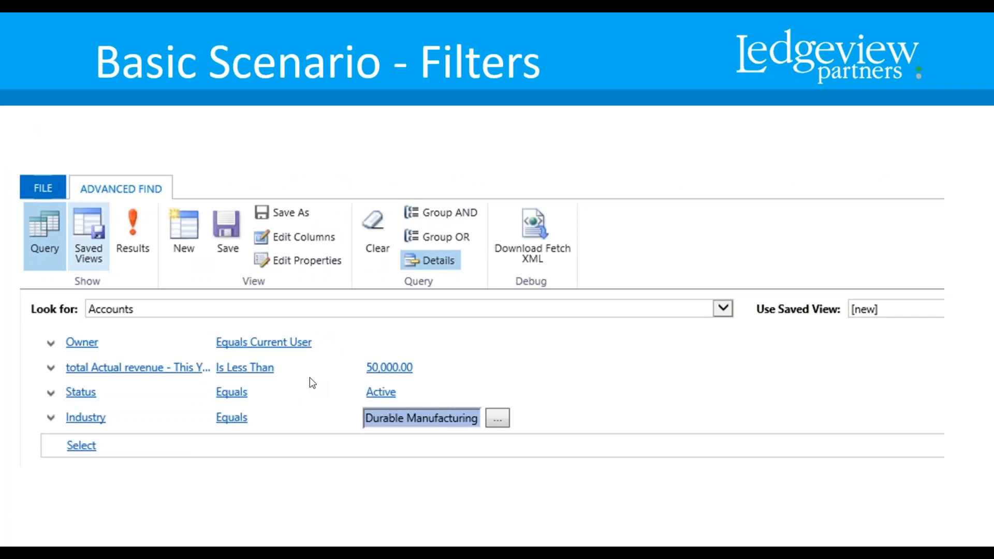
pyautogui.press('Right')
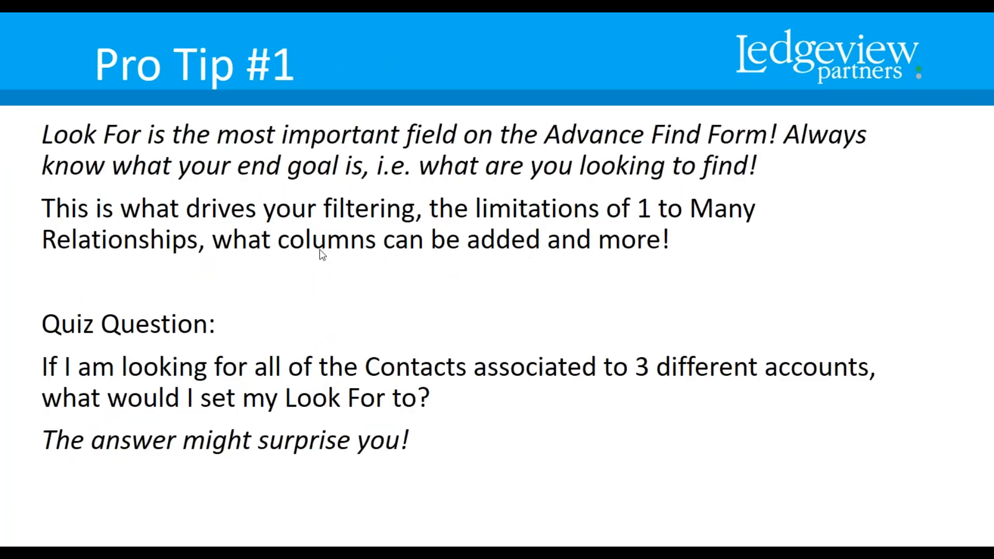
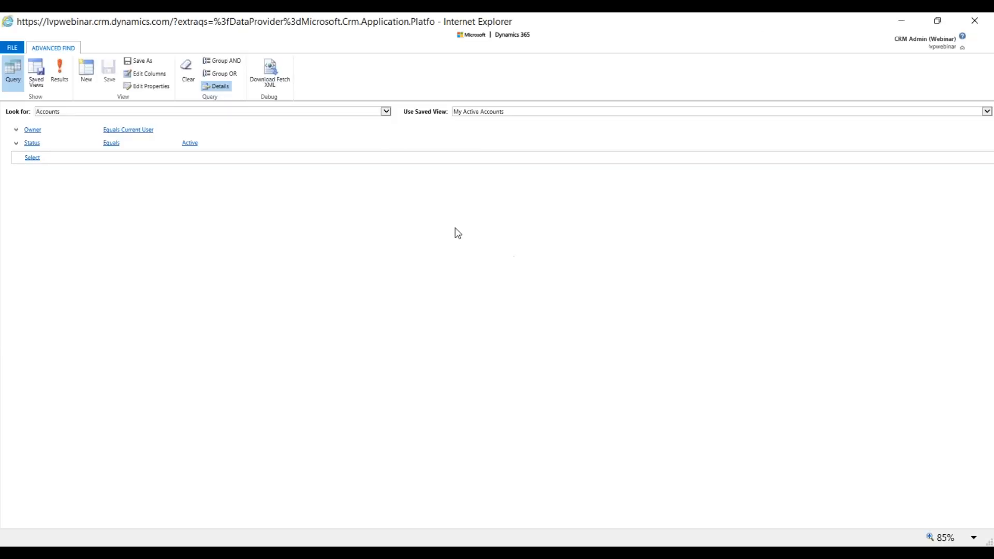
# - Set the record type that the Advanced Find query looks for to Contacts
pyautogui.click(67, 113)
pyautogui.write('cont')
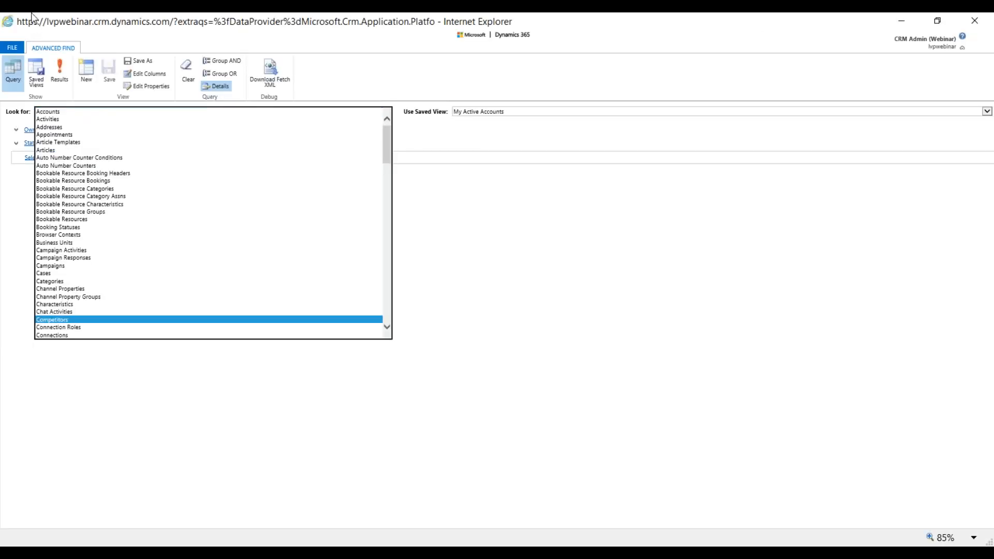
pyautogui.press('Return')
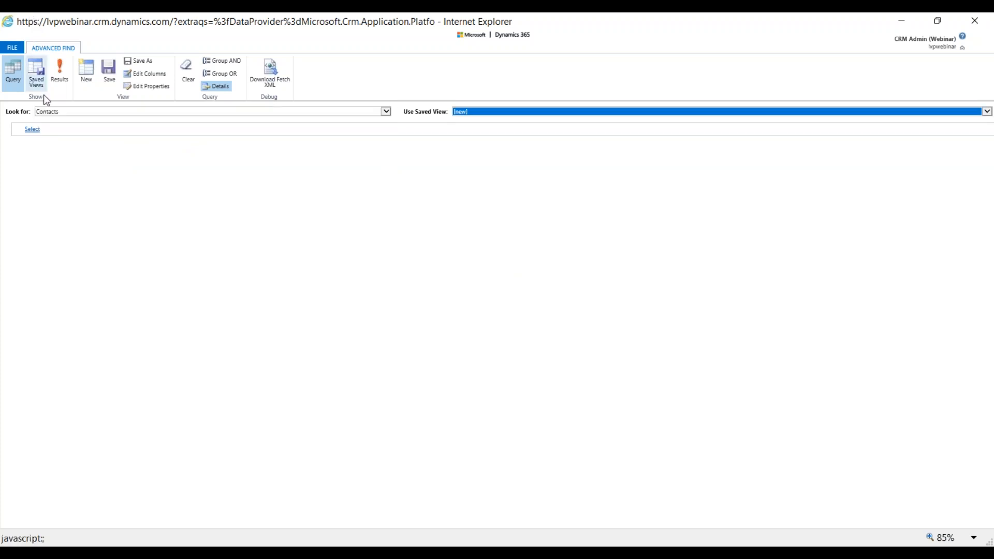
# - Add a Status Equals Active condition to the Contacts query
pyautogui.click(60, 130)
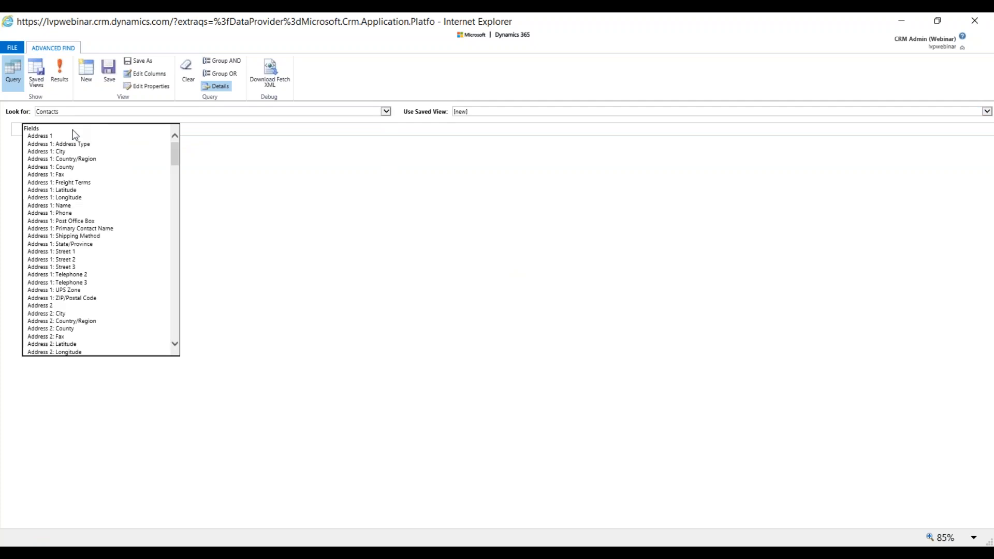
pyautogui.write('st')
pyautogui.press('Return')
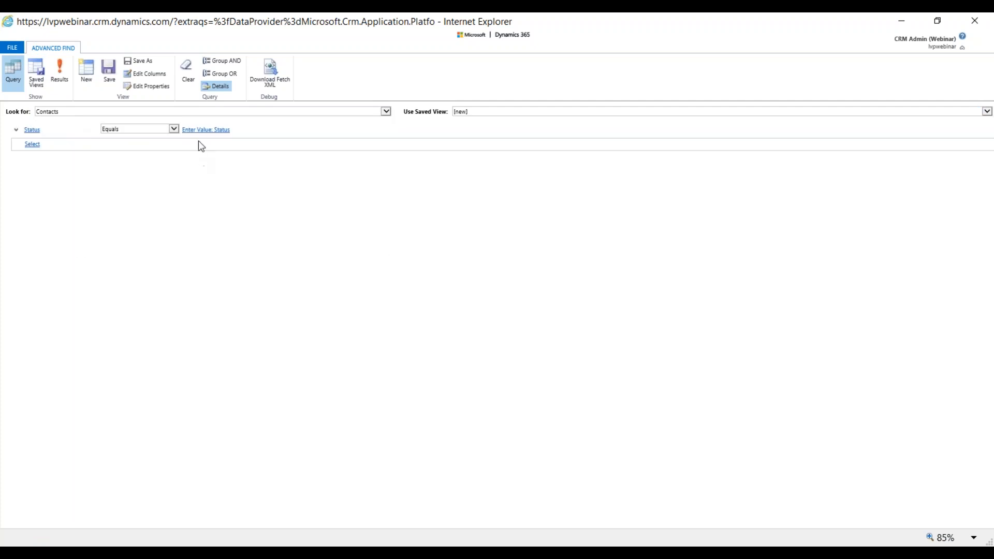
pyautogui.click(218, 130)
pyautogui.doubleClick(393, 268)
pyautogui.click(548, 354)
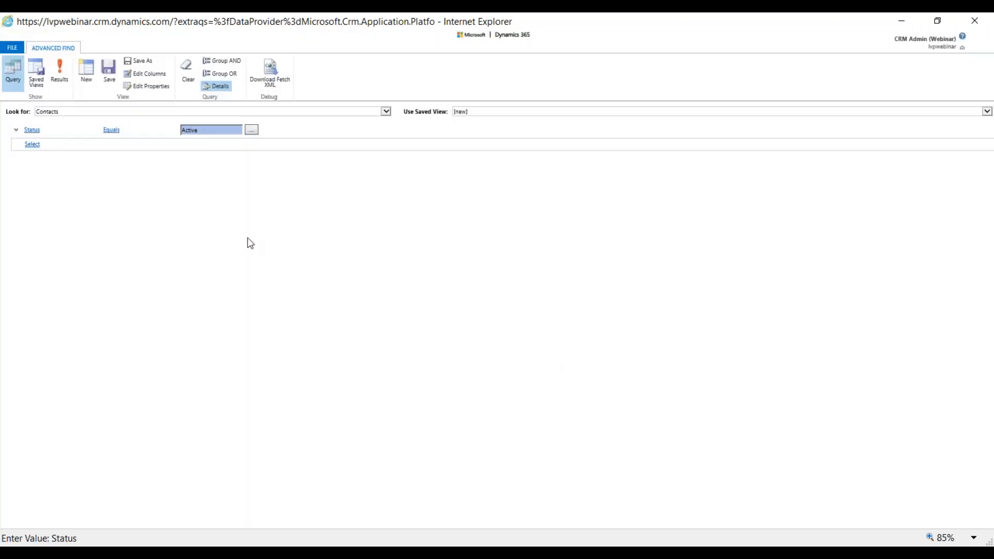
# - Add the related record Company Name (Account) to the Contacts query
pyautogui.click(56, 145)
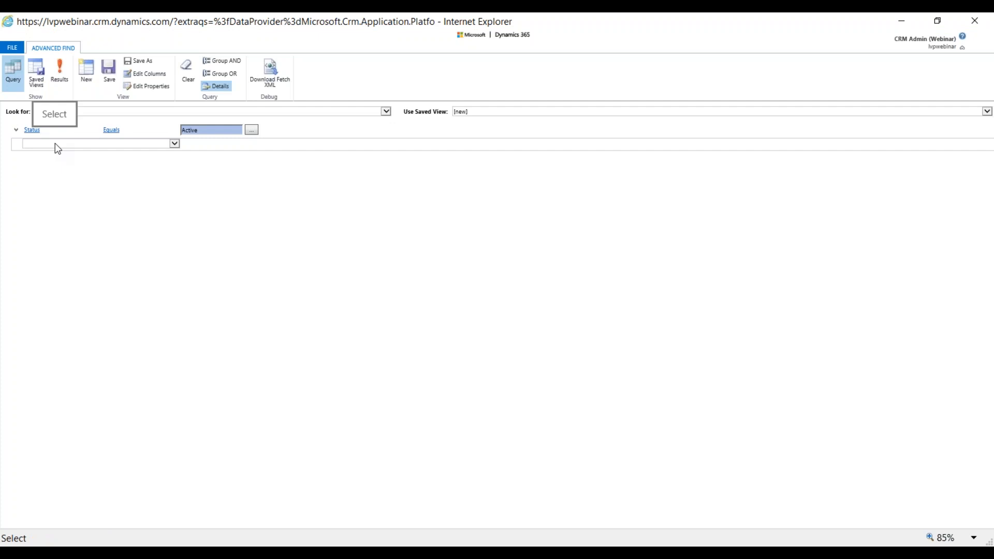
pyautogui.click(56, 144)
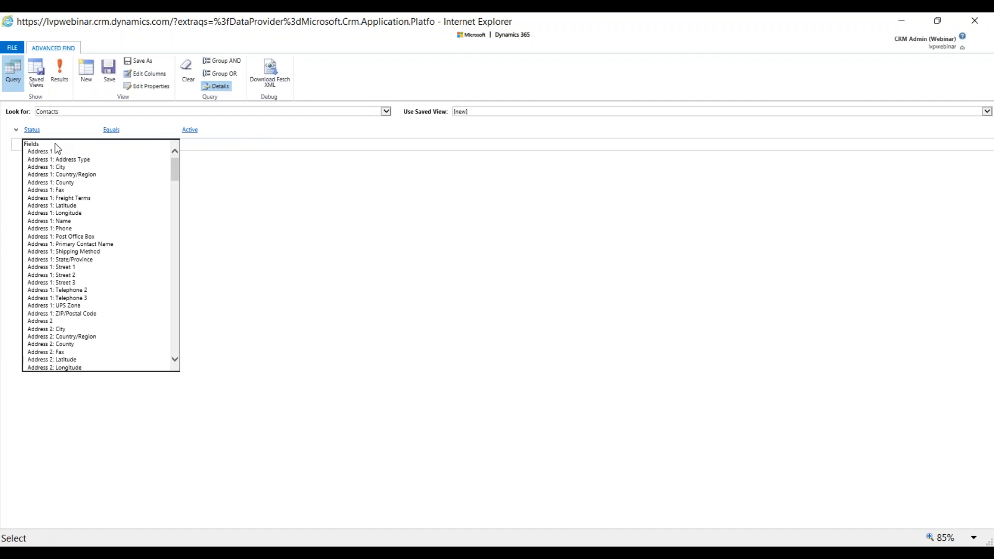
pyautogui.scroll(-20, 108, 280)
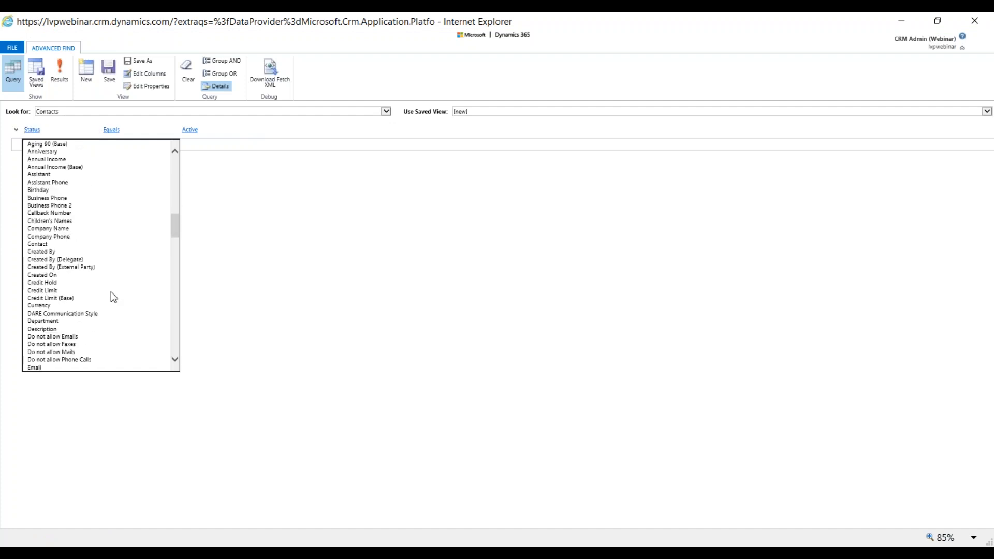
pyautogui.scroll(-11, 118, 321)
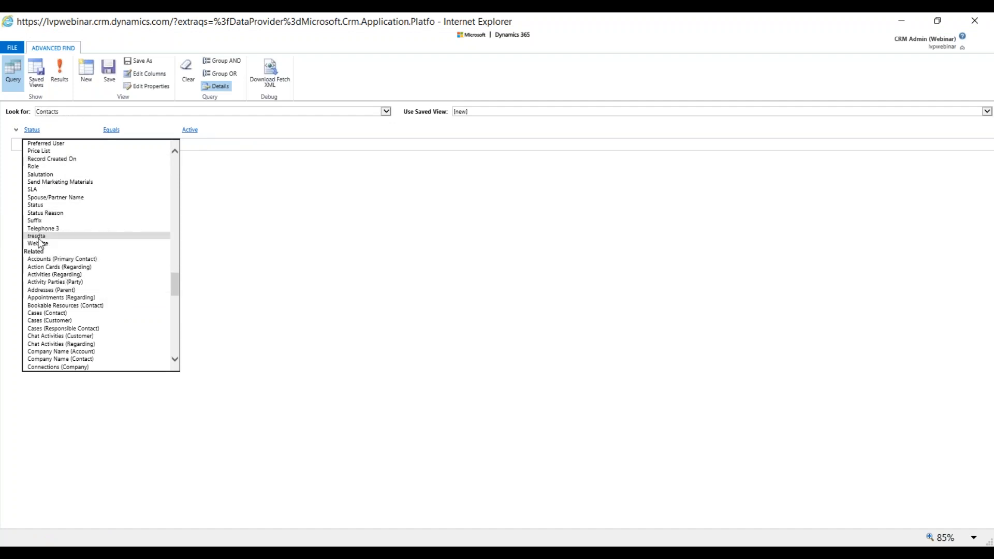
pyautogui.scroll(-2, 103, 300)
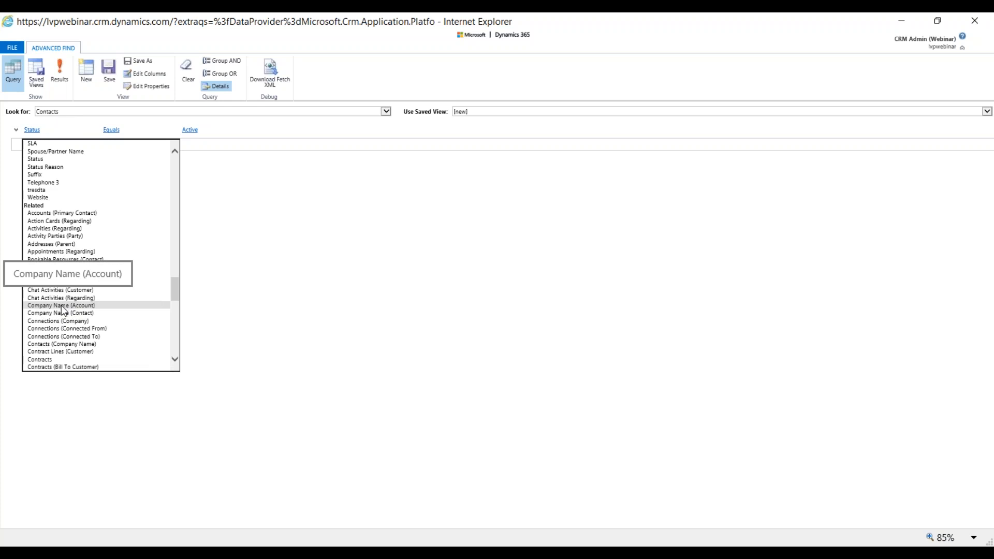
pyautogui.click(65, 306)
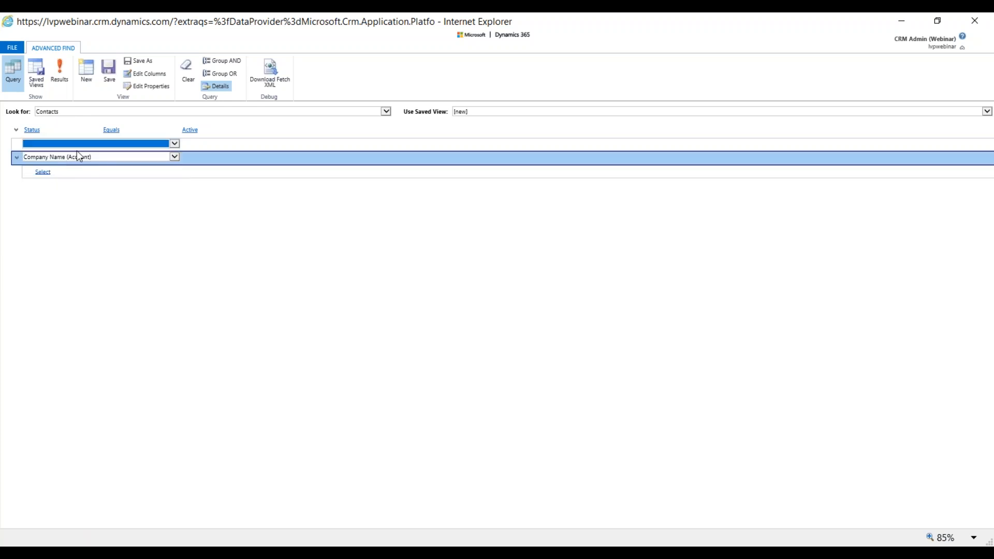
# - Add a Status Equals Active condition under the related Company Name (Account)
pyautogui.click(74, 173)
pyautogui.click(72, 172)
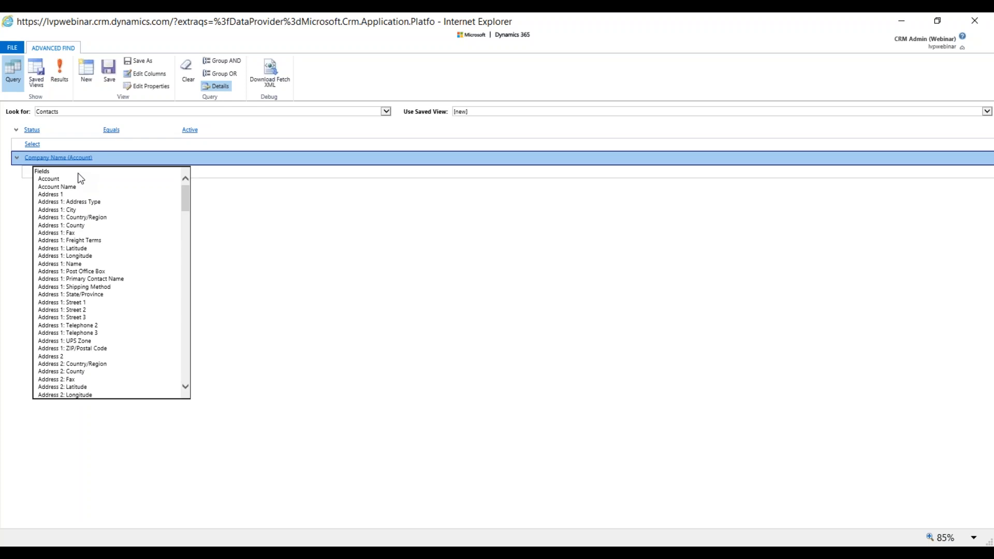
pyautogui.write('stat')
pyautogui.press('Return')
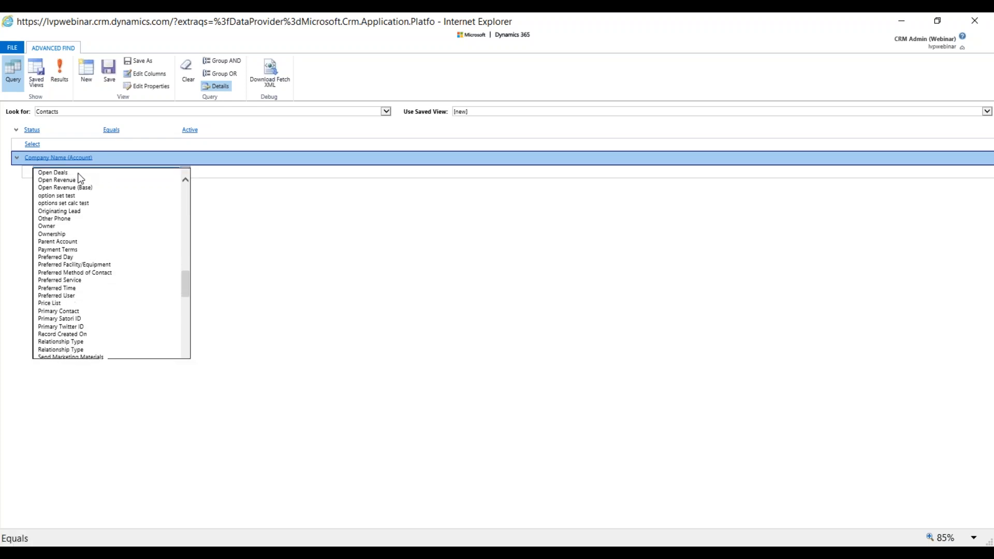
pyautogui.moveTo(216, 175)
pyautogui.click(262, 173)
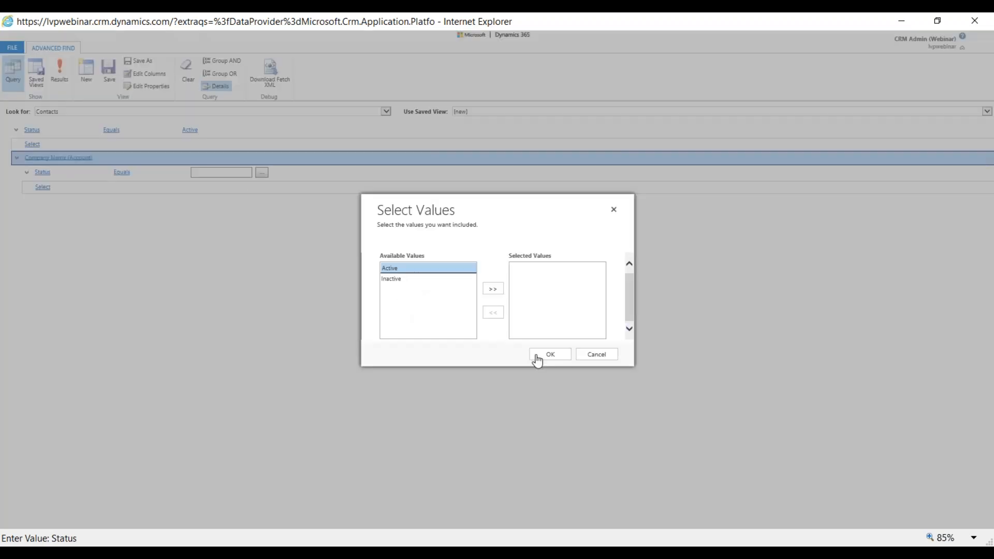
pyautogui.doubleClick(426, 272)
pyautogui.click(551, 355)
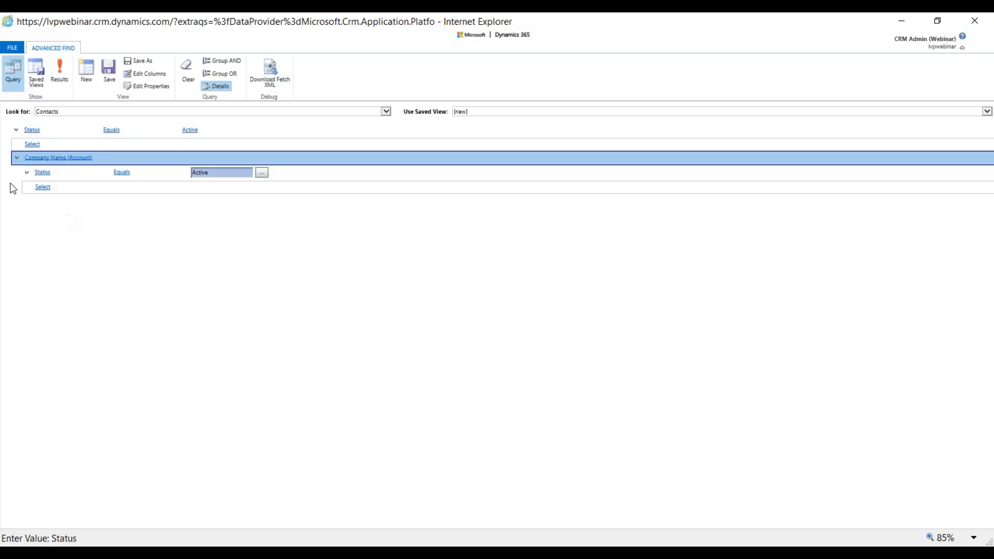
# - Add an Industry Equals Accounting condition under the related Company Name (Account)
pyautogui.click(56, 187)
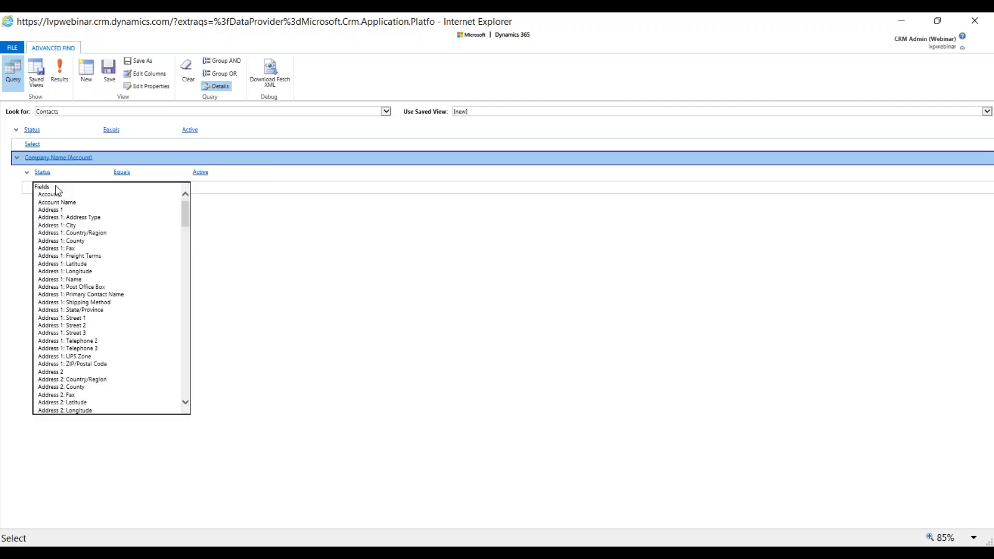
pyautogui.write('in')
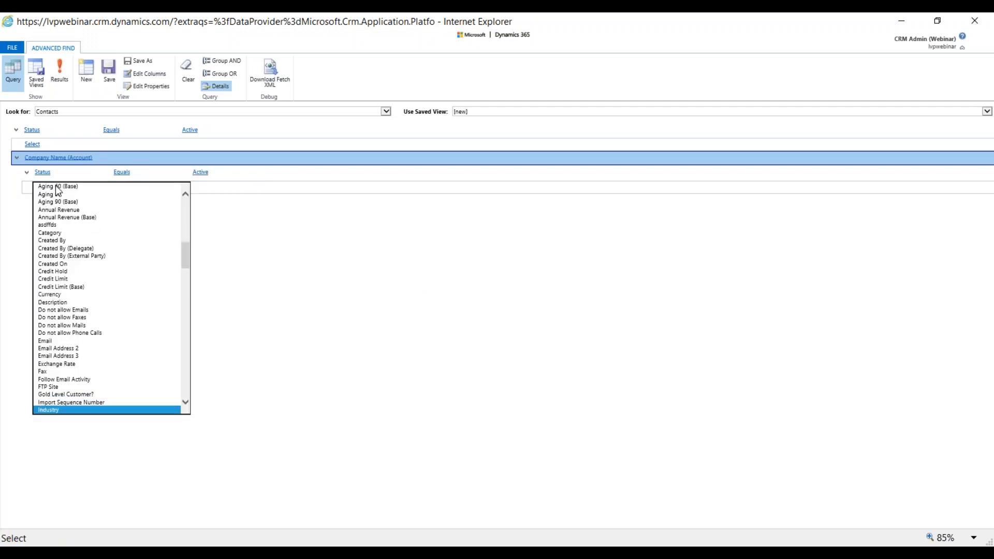
pyautogui.press('Return')
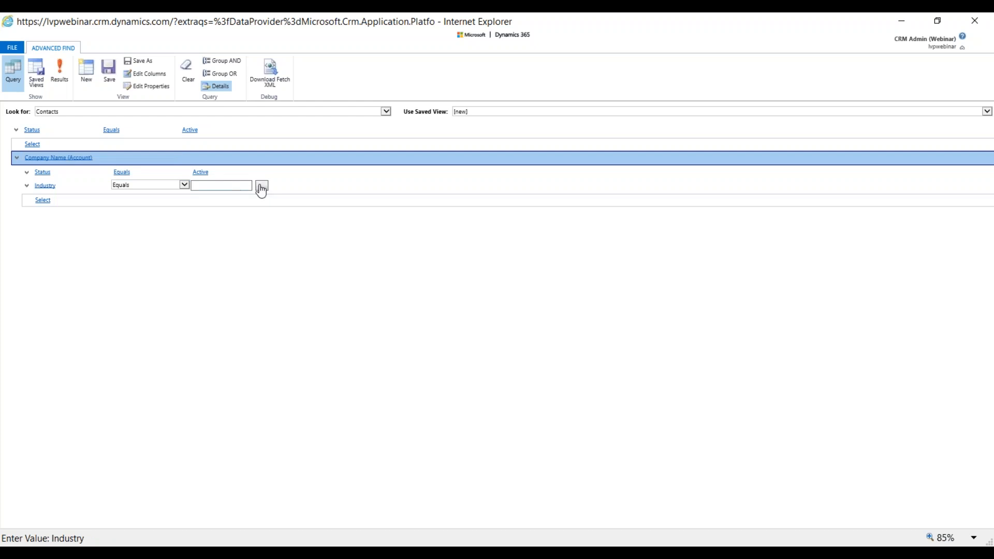
pyautogui.click(262, 185)
pyautogui.doubleClick(423, 270)
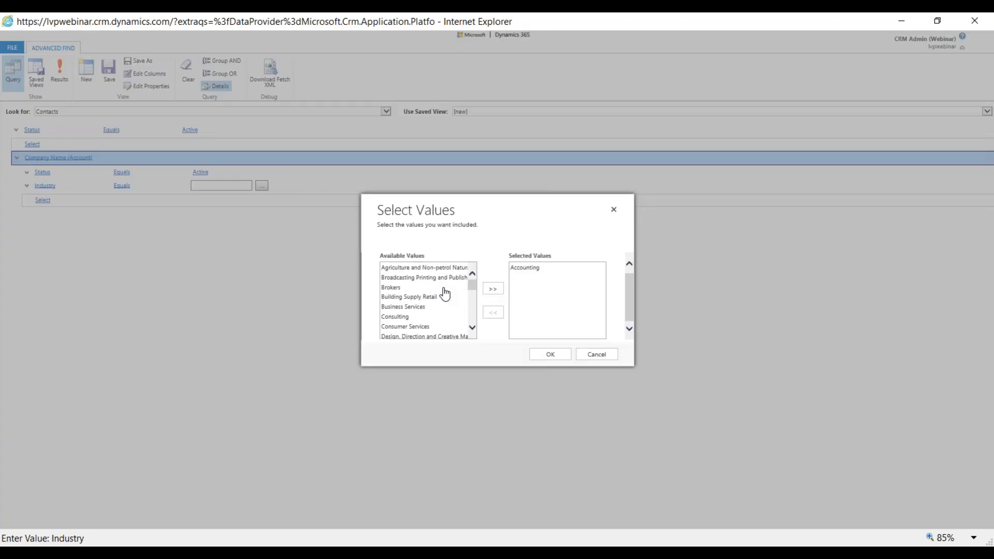
pyautogui.click(549, 354)
# - Add a Gold Level Customer? Equals Yes condition under the related Company Name (Account)
pyautogui.click(43, 200)
pyautogui.click(45, 206)
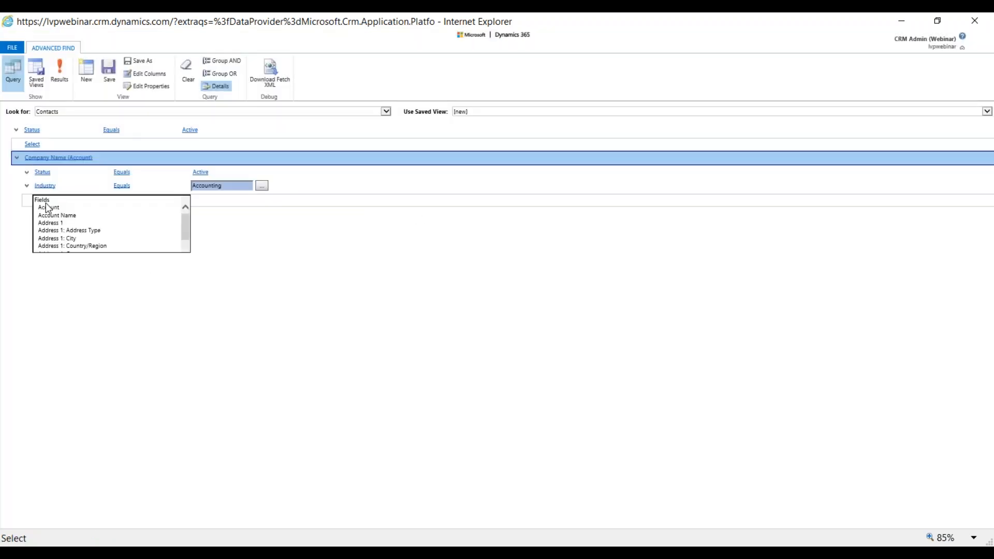
pyautogui.press('g')
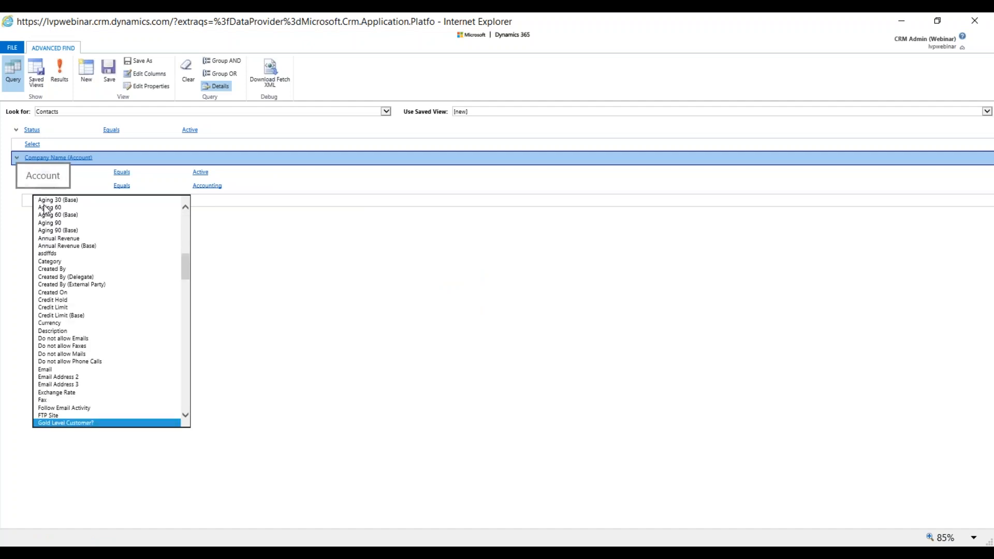
pyautogui.press('Return')
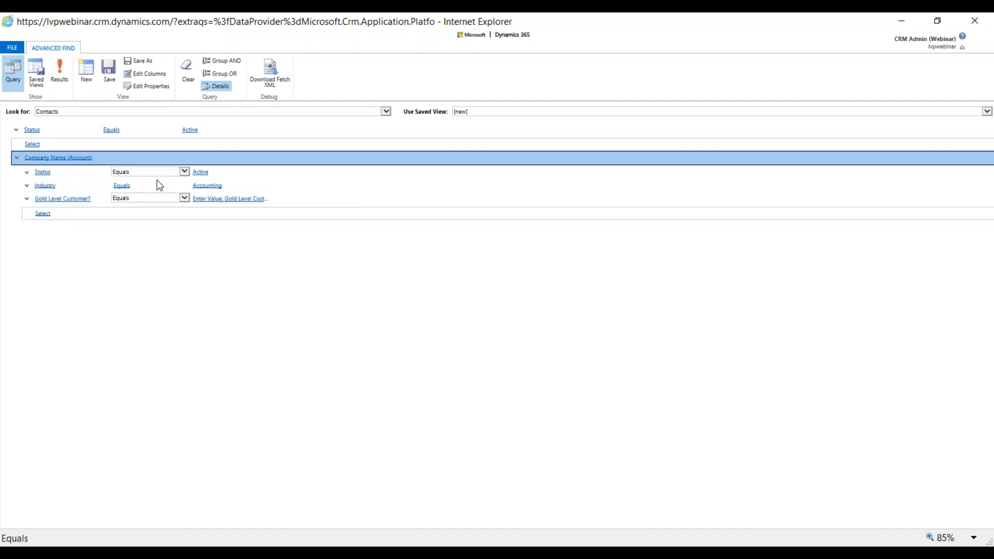
pyautogui.click(262, 199)
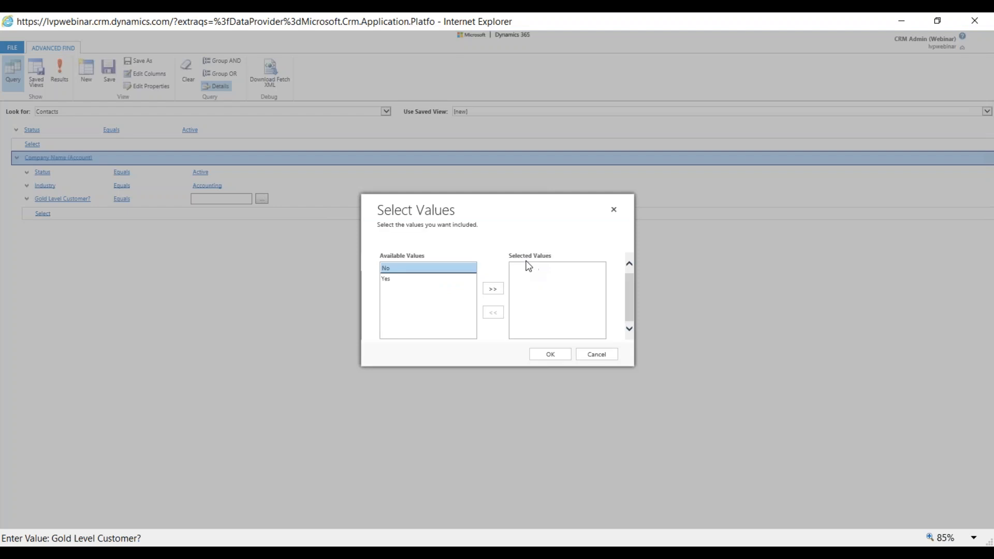
pyautogui.click(414, 280)
pyautogui.click(493, 288)
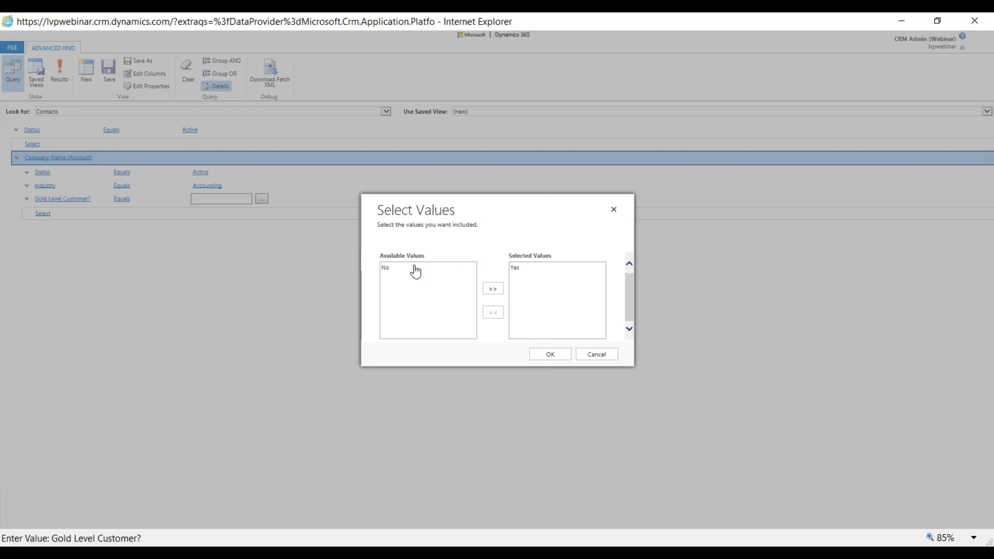
pyautogui.click(391, 267)
pyautogui.click(493, 288)
pyautogui.doubleClick(515, 280)
pyautogui.click(547, 355)
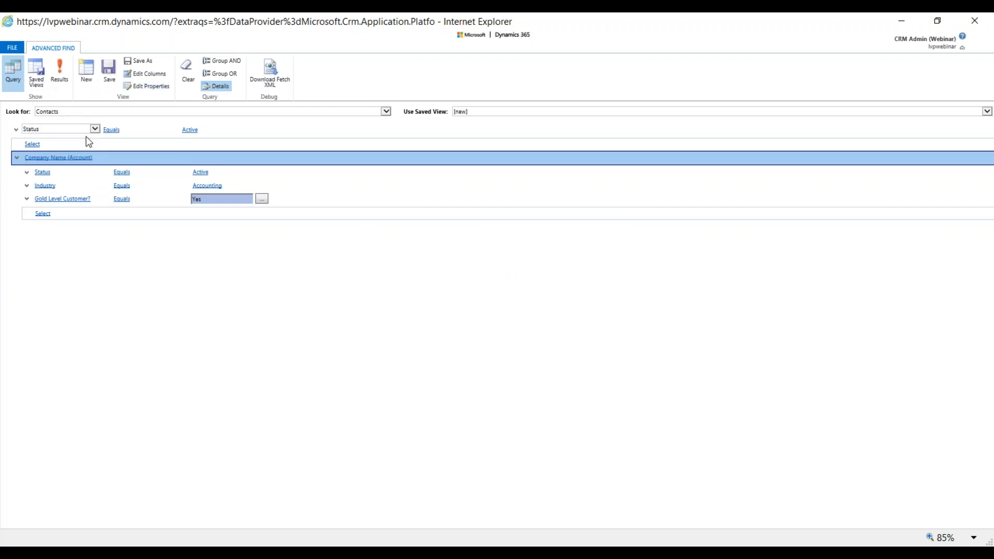
pyautogui.click(33, 157)
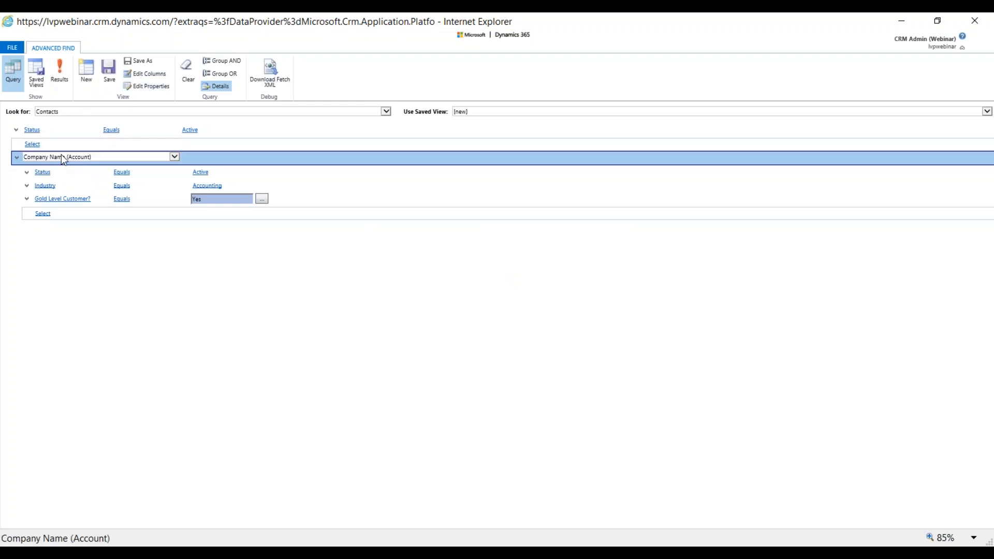
pyautogui.click(44, 173)
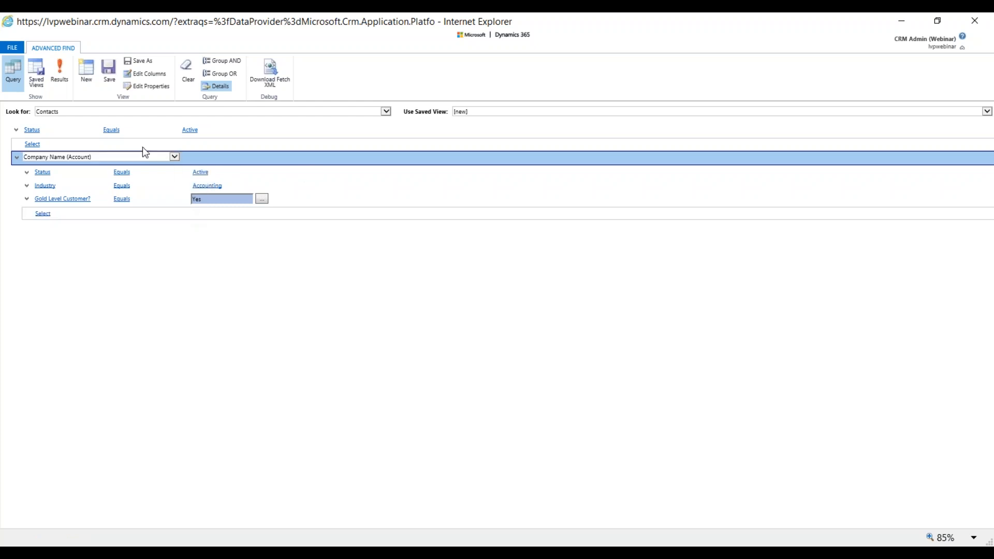
# - Edit the view's columns and mark the Contact fields Email and Company Name for adding
pyautogui.click(146, 75)
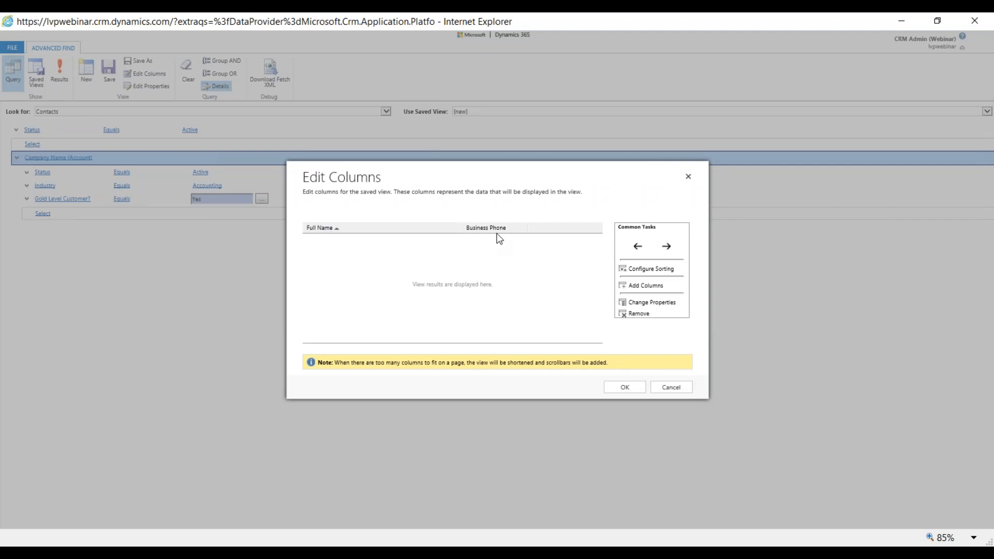
pyautogui.click(662, 293)
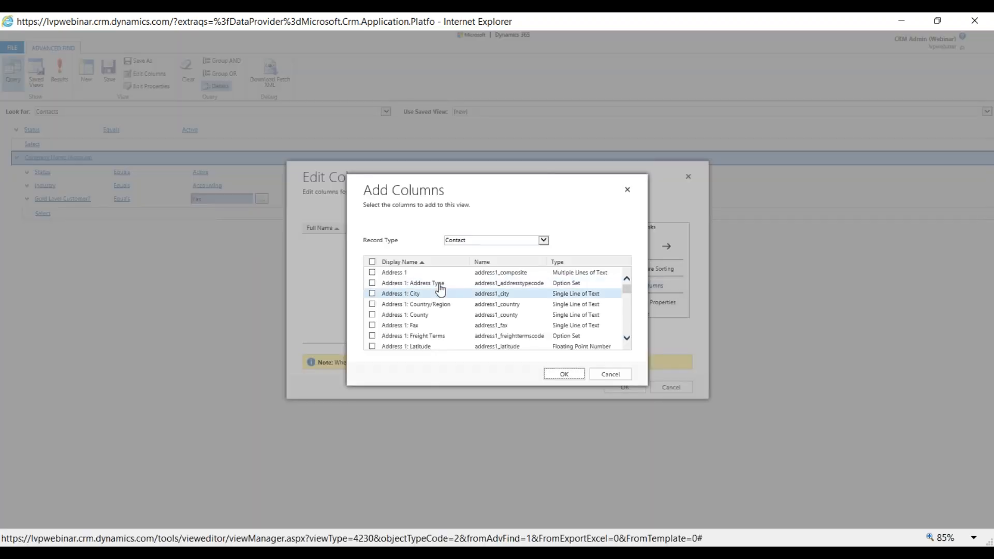
pyautogui.scroll(-15, 399, 303)
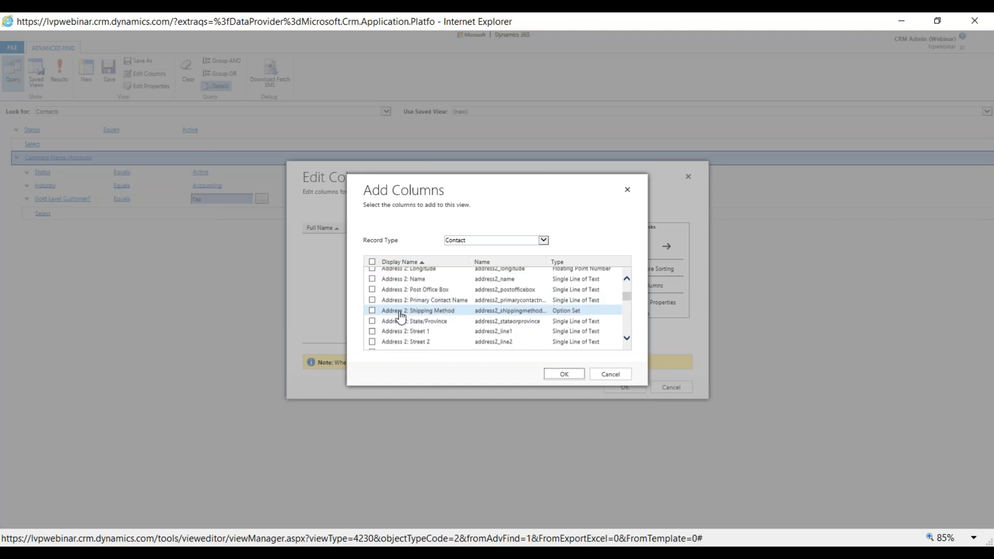
pyautogui.scroll(-15, 408, 313)
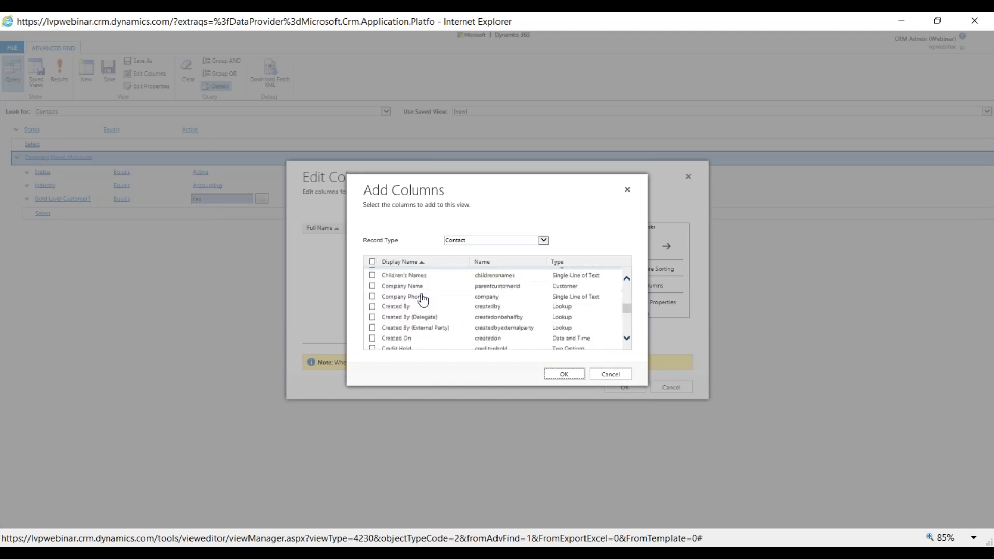
pyautogui.scroll(-3, 422, 300)
pyautogui.scroll(2, 409, 290)
pyautogui.click(407, 291)
pyautogui.click(468, 241)
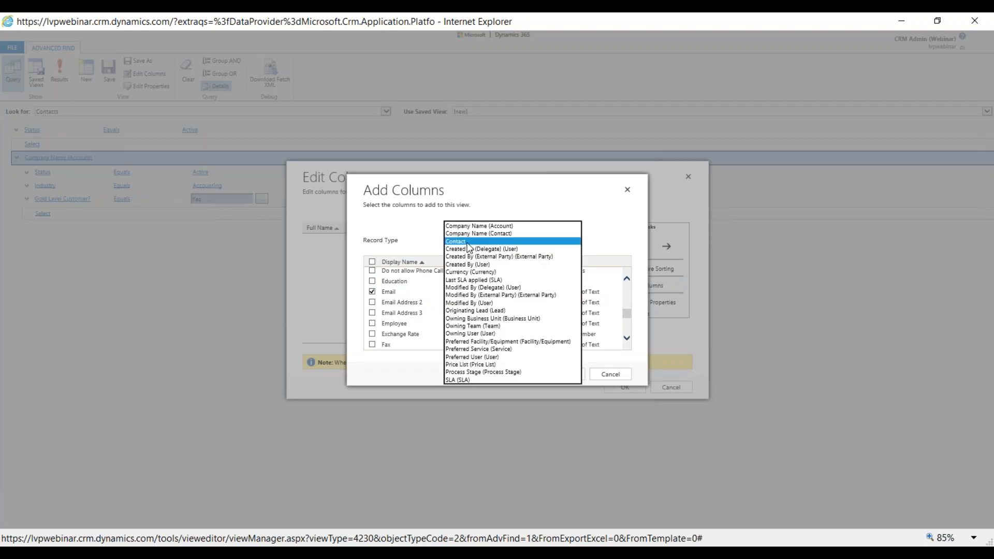
pyautogui.click(489, 198)
pyautogui.scroll(3, 448, 302)
pyautogui.scroll(5, 421, 305)
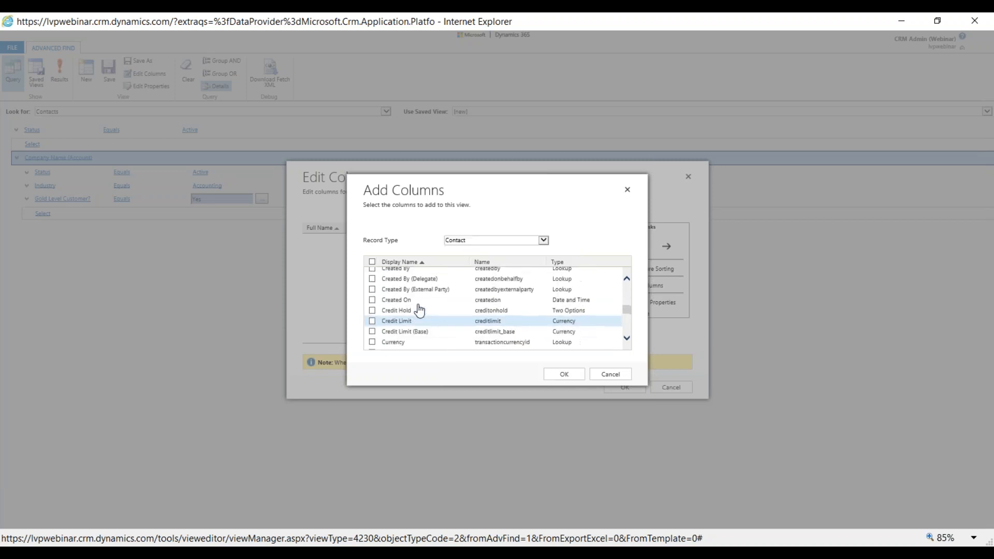
pyautogui.click(424, 286)
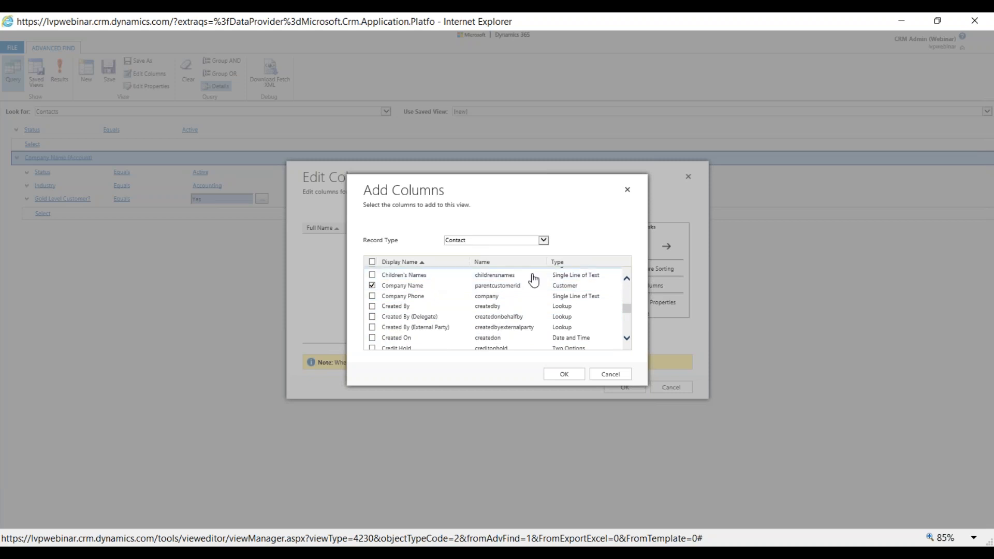
# - Include the related Company Name (Account) field total Actual revenue - This Year and add the marked columns to the view
pyautogui.click(499, 240)
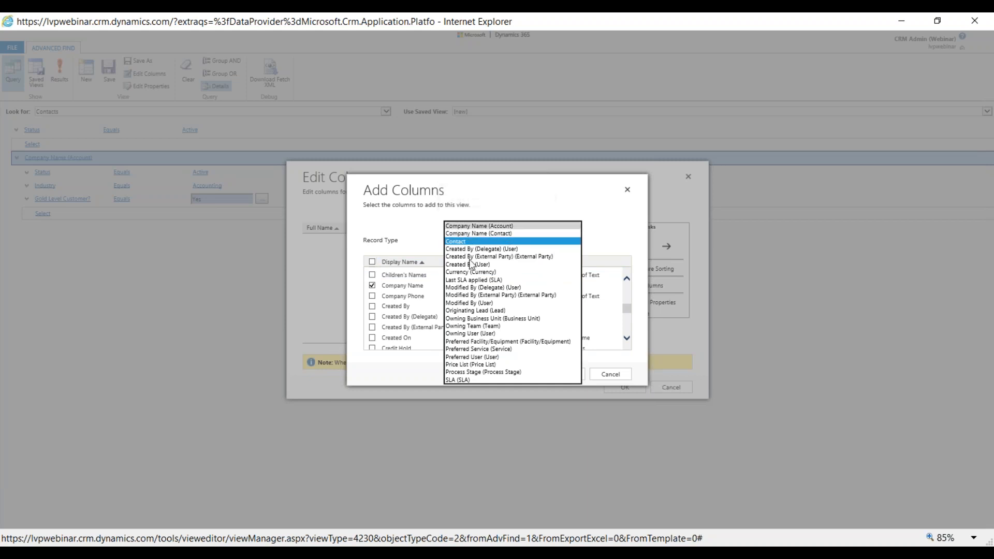
pyautogui.click(502, 226)
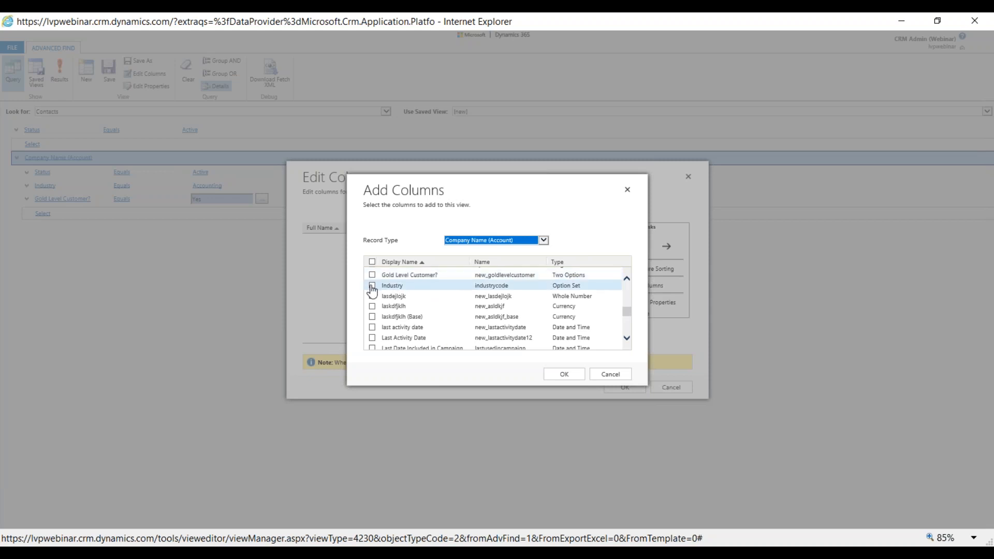
pyautogui.scroll(-5, 408, 313)
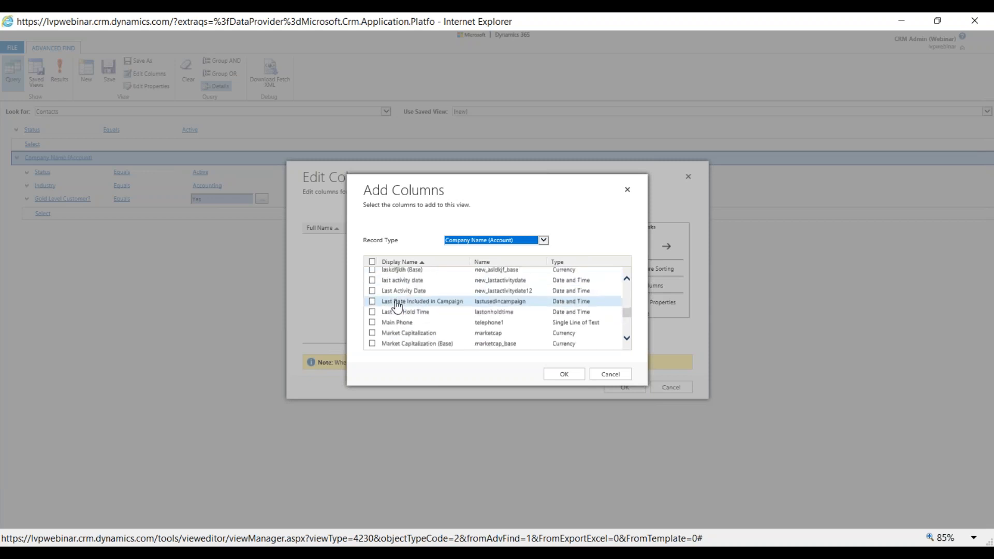
pyautogui.scroll(3, 396, 303)
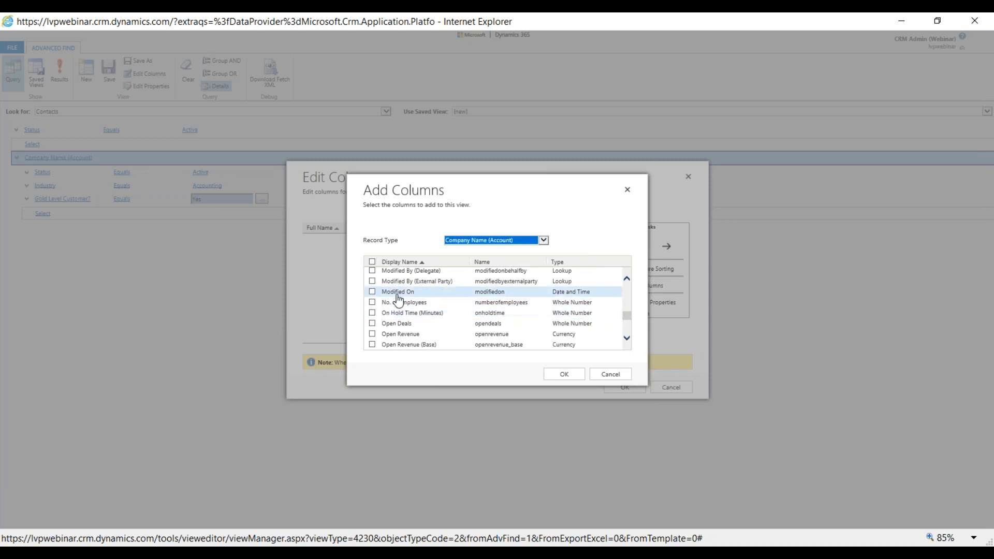
pyautogui.scroll(-10, 570, 315)
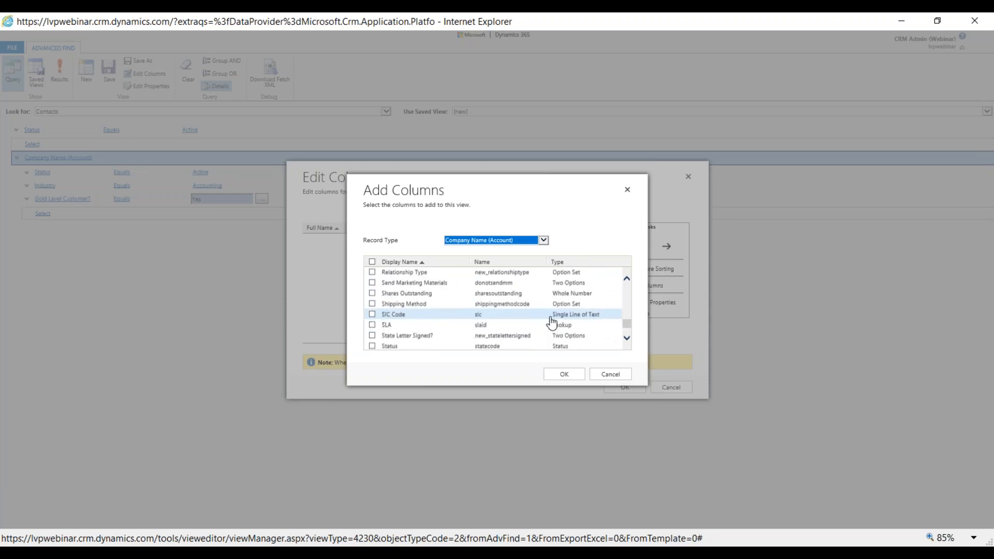
pyautogui.scroll(-1, 442, 300)
pyautogui.scroll(1, 438, 294)
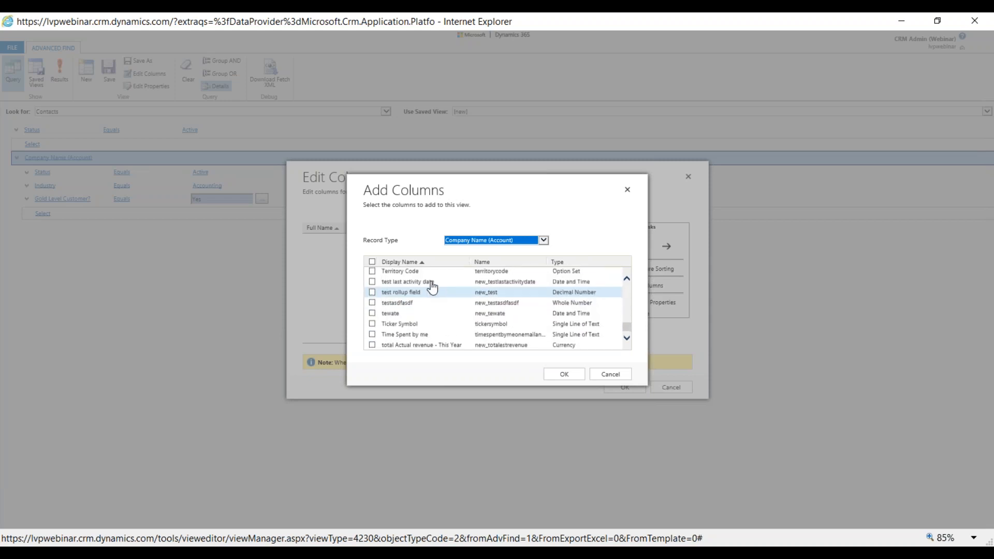
pyautogui.click(444, 345)
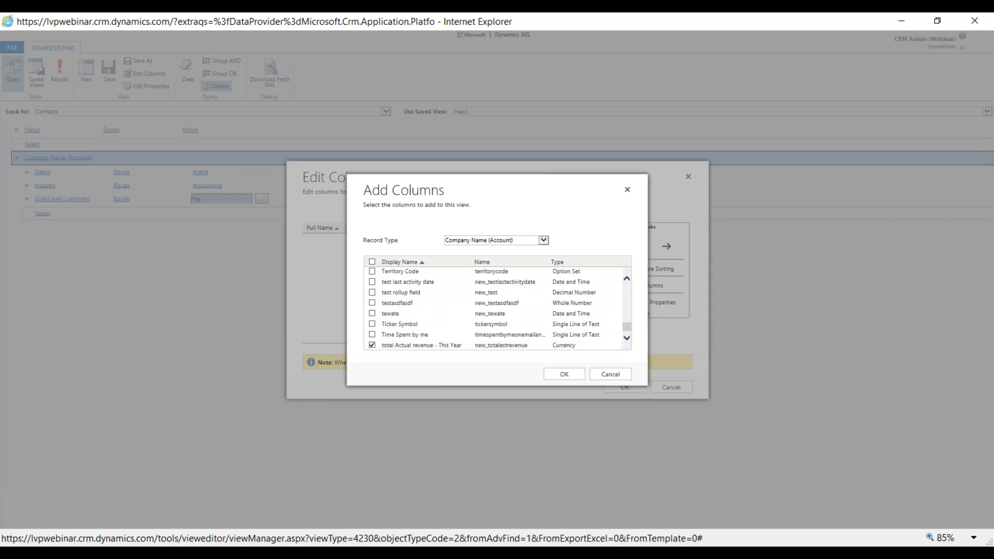
pyautogui.click(563, 375)
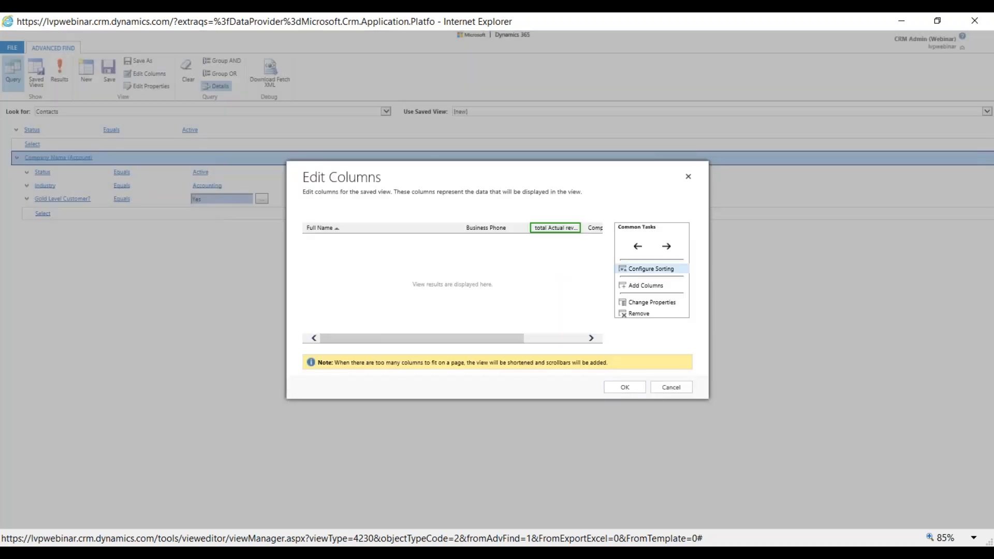
# - Review the fields available for sorting the view and keep Full Name as the sort field
pyautogui.click(648, 269)
pyautogui.click(502, 259)
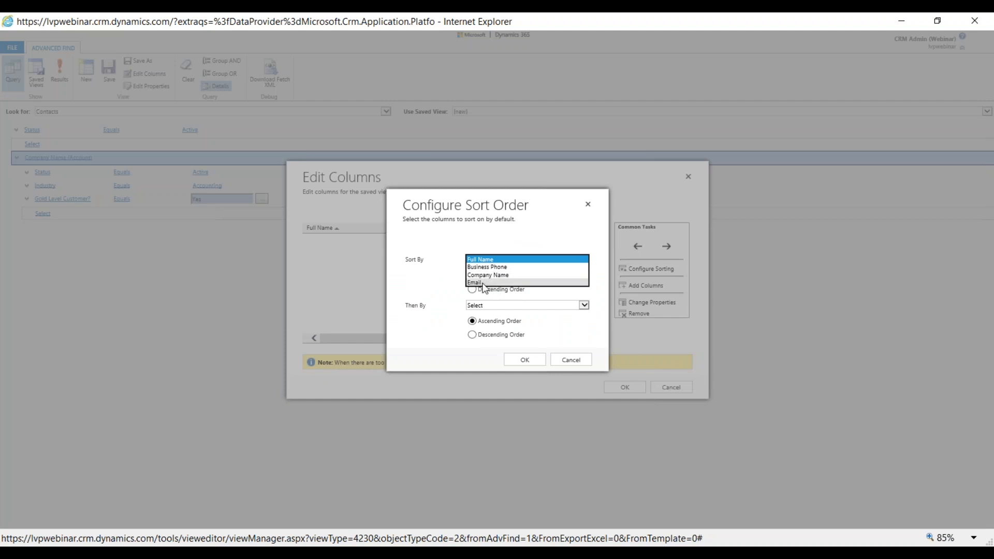
pyautogui.click(429, 288)
pyautogui.click(536, 360)
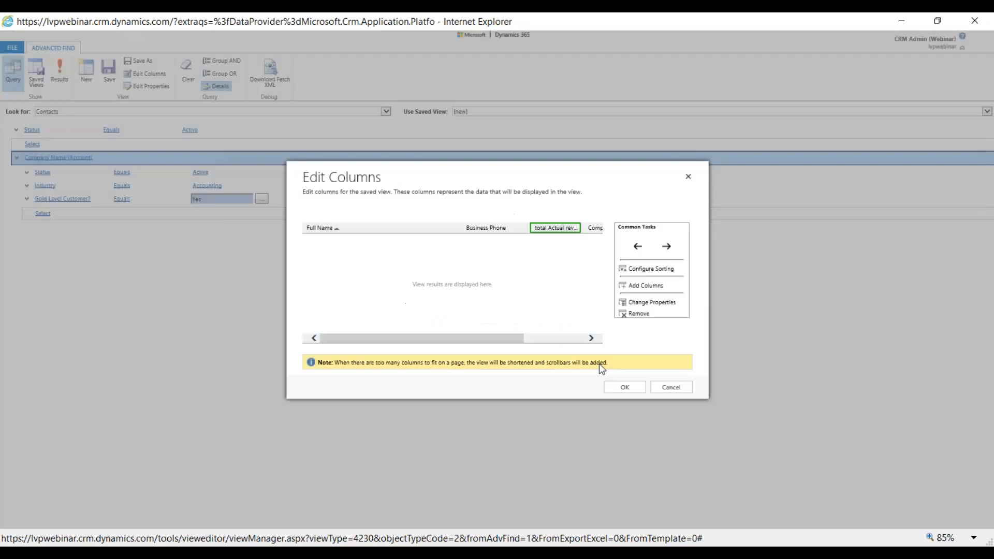
# - Apply the column changes and run the Contacts query
pyautogui.click(625, 387)
pyautogui.click(59, 69)
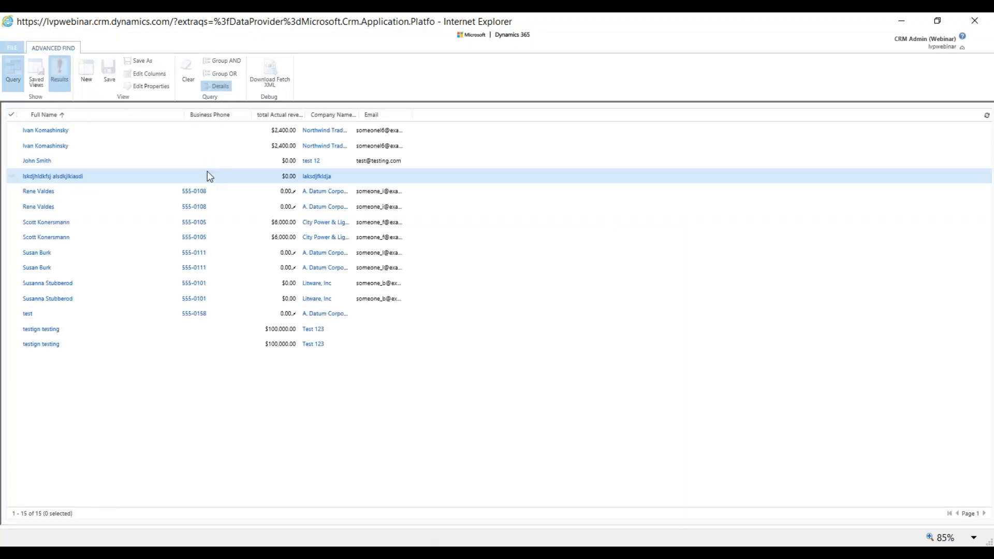
# - Add the first listed contacts of Northwind Traders, A. Datum and City Power & Light to the static marketing list test 3
pyautogui.click(11, 131)
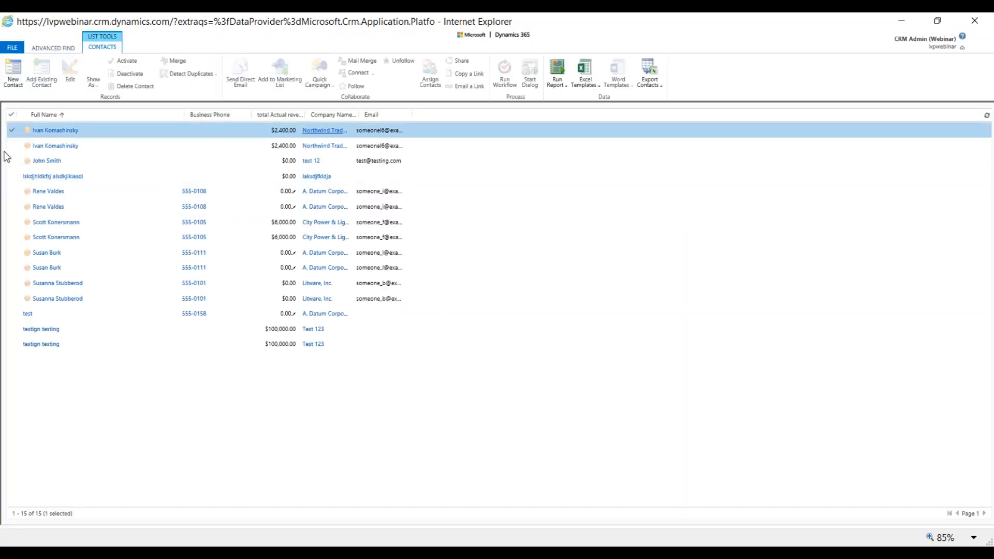
pyautogui.click(11, 190)
pyautogui.click(15, 218)
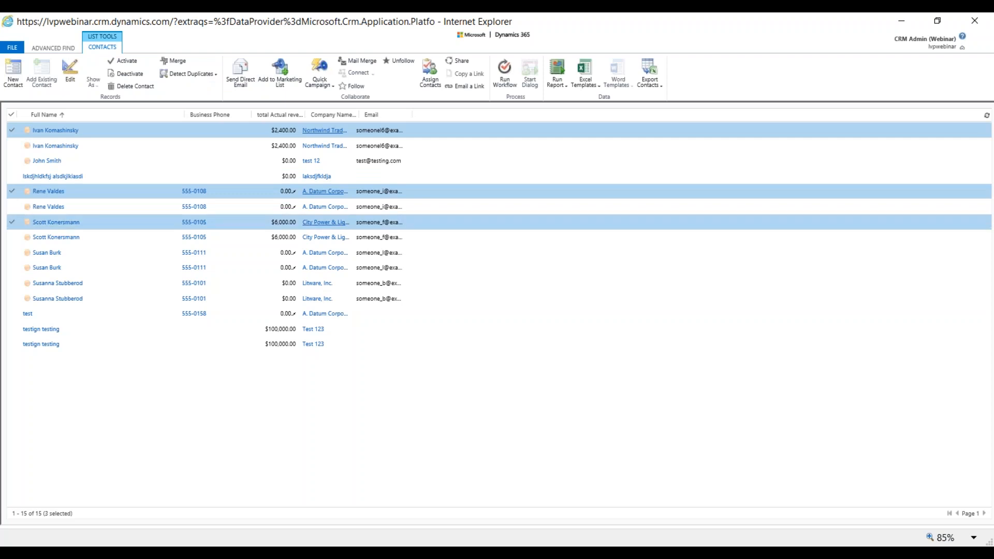
pyautogui.click(283, 83)
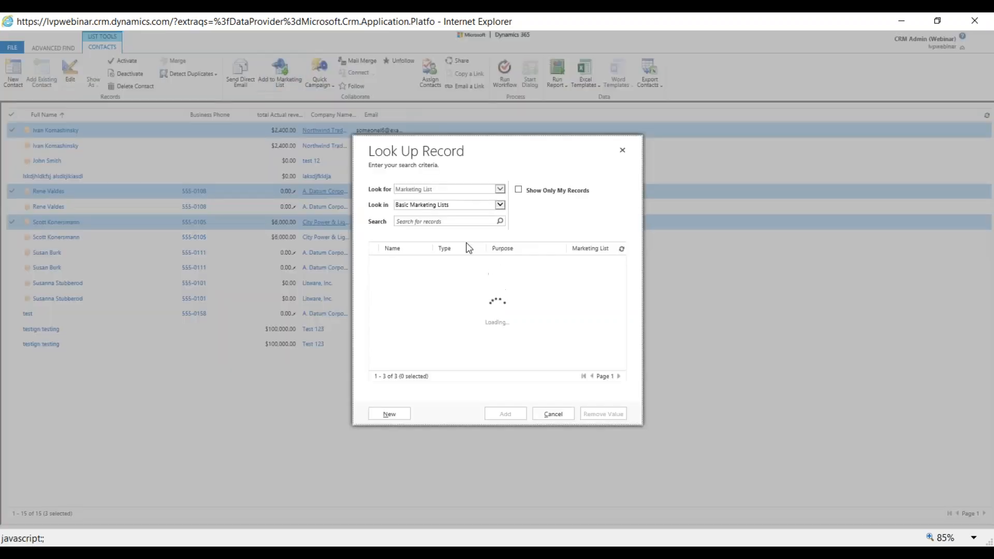
pyautogui.doubleClick(422, 266)
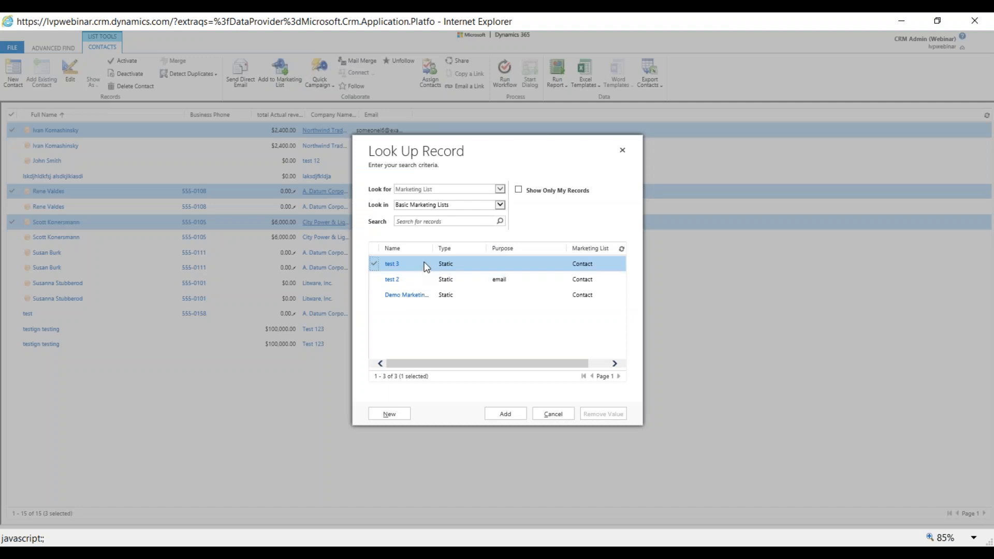
pyautogui.click(517, 325)
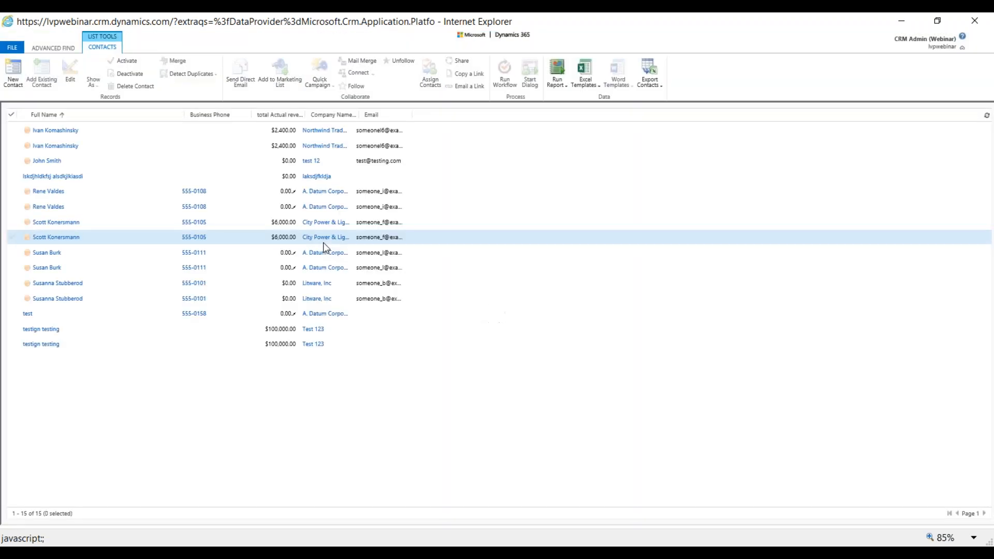
# - Close the Advanced Find window with the contact results and return to the accounts list
pyautogui.click(974, 20)
pyautogui.click(490, 285)
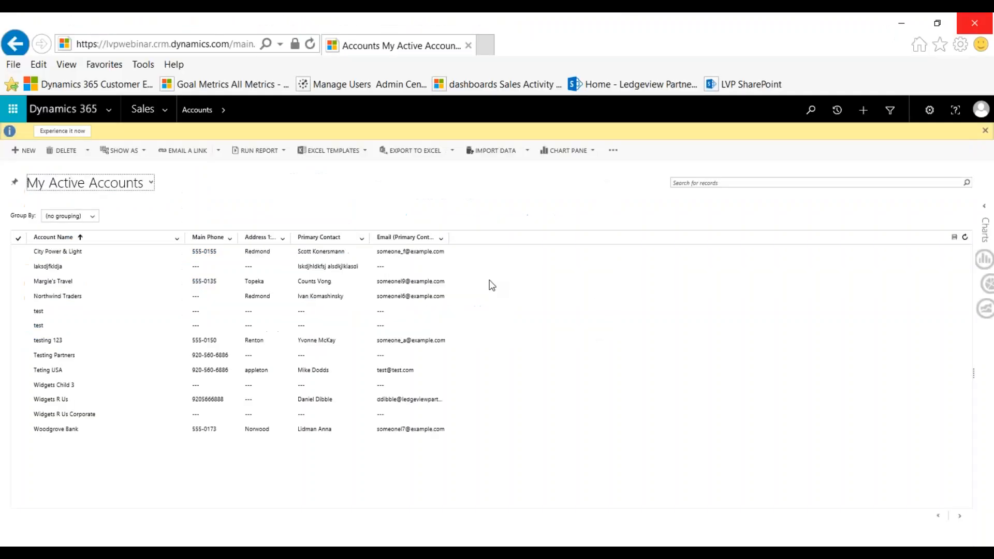
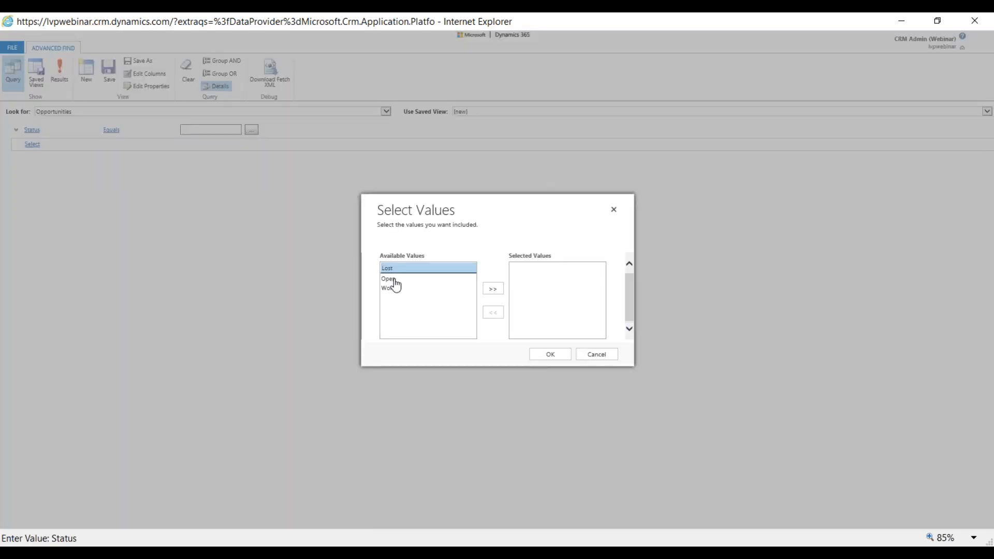
# - Restrict the Opportunities query to Status equals Open and Gold Level Customer? equals Yes
pyautogui.doubleClick(387, 280)
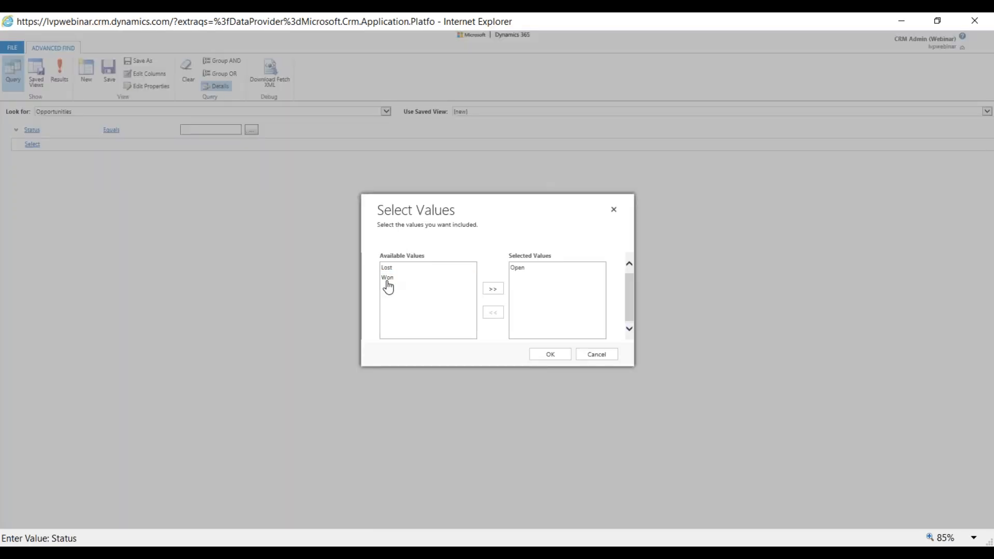
pyautogui.click(550, 356)
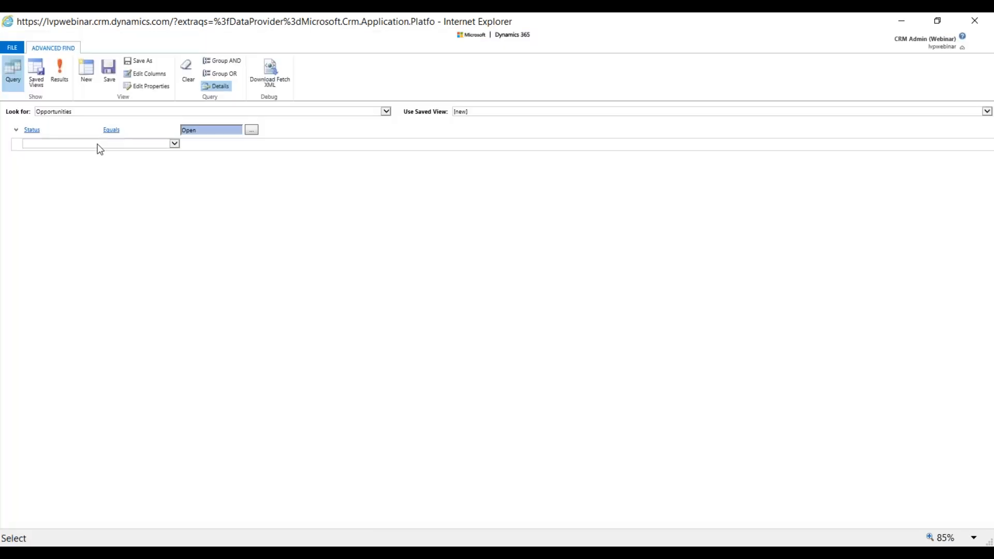
pyautogui.click(59, 144)
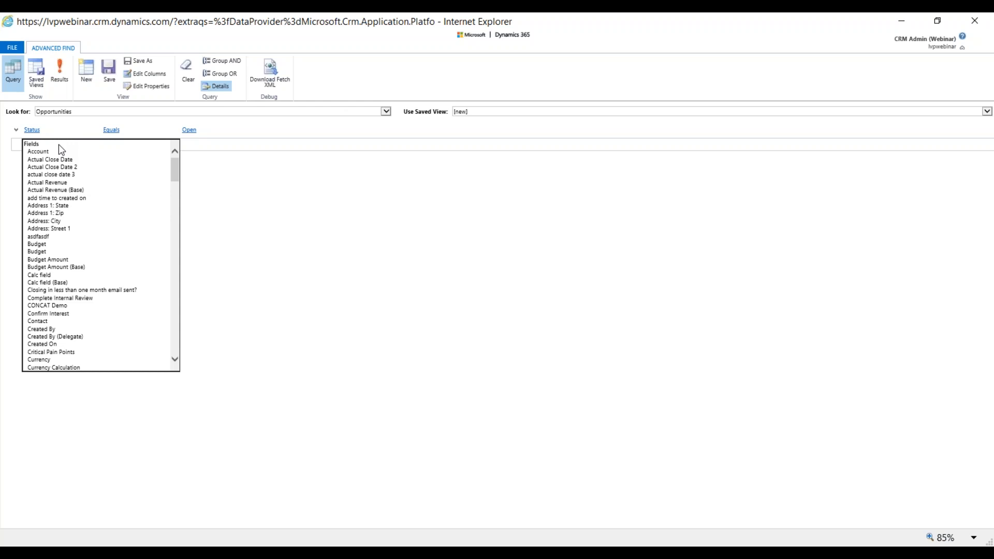
pyautogui.press('g')
pyautogui.press('Return')
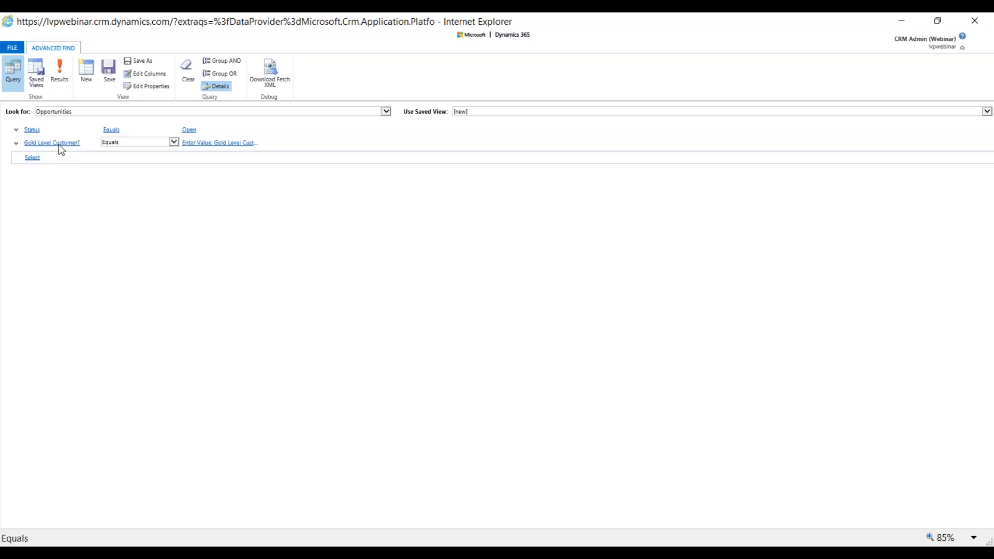
pyautogui.click(253, 143)
pyautogui.click(252, 143)
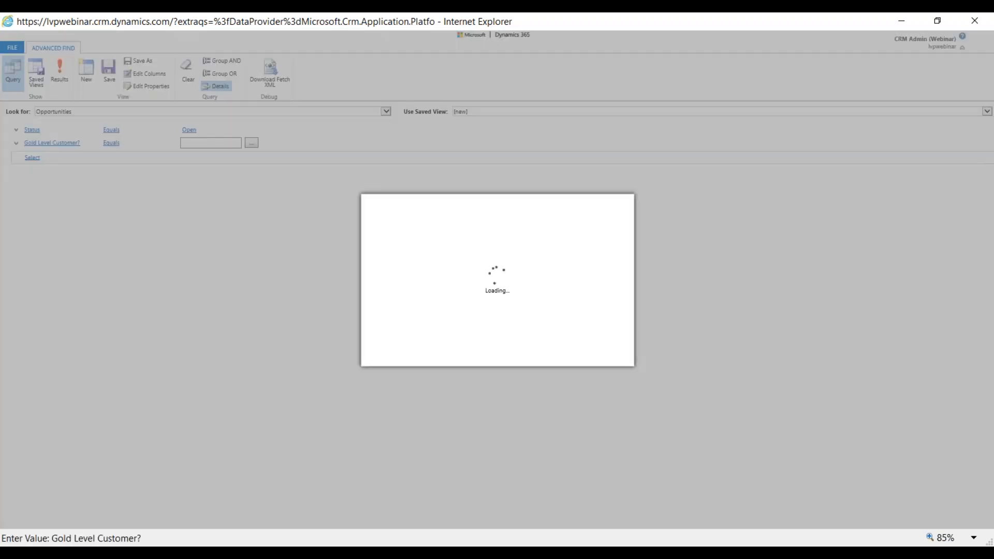
pyautogui.doubleClick(403, 279)
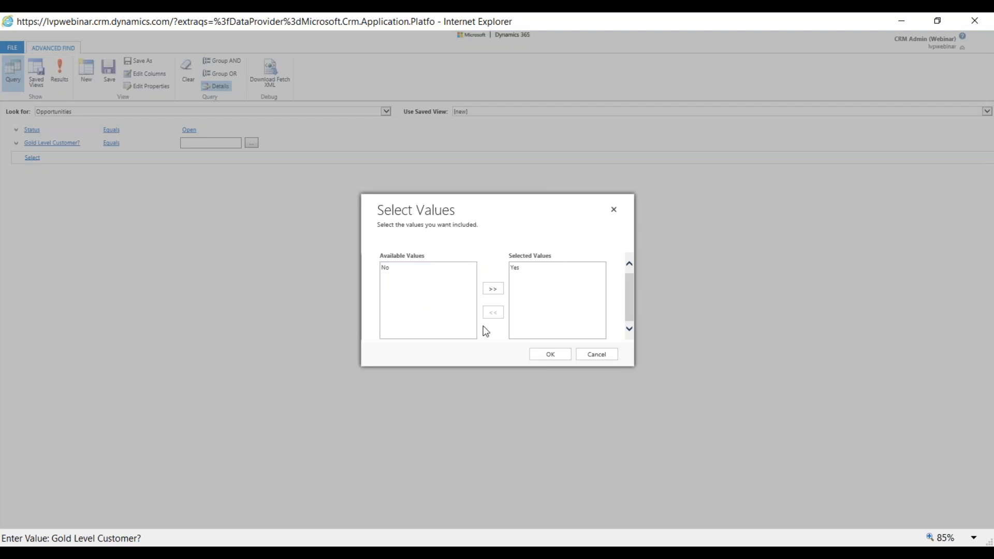
pyautogui.click(549, 355)
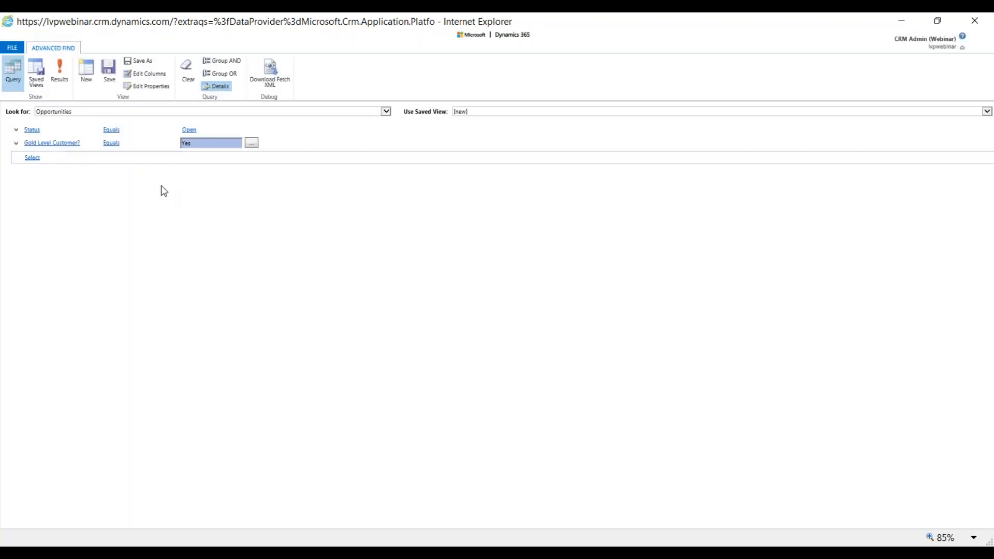
# - Add an Est. Close Date condition to the query covering the next 2 months
pyautogui.click(33, 155)
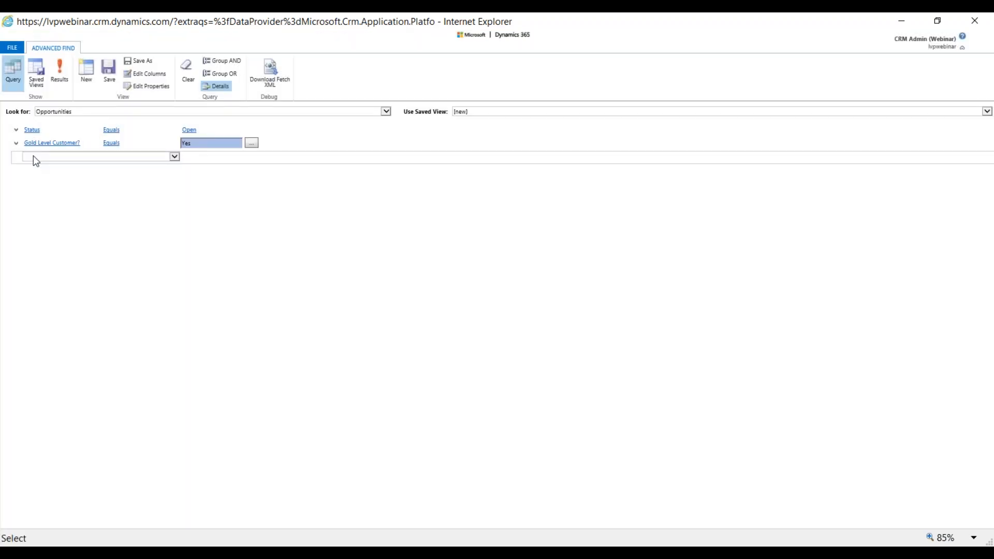
pyautogui.click(33, 155)
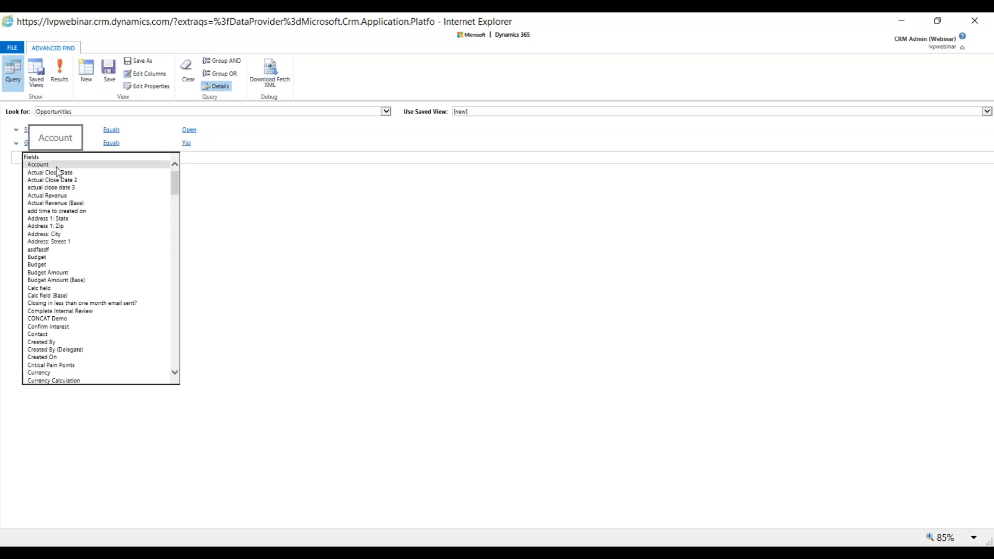
pyautogui.press('e')
pyautogui.press('Return')
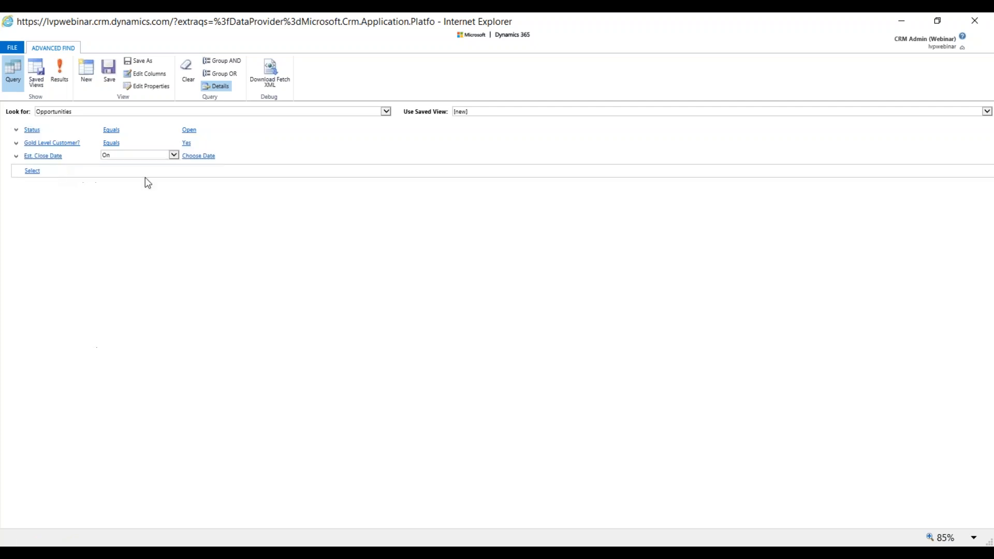
pyautogui.click(139, 154)
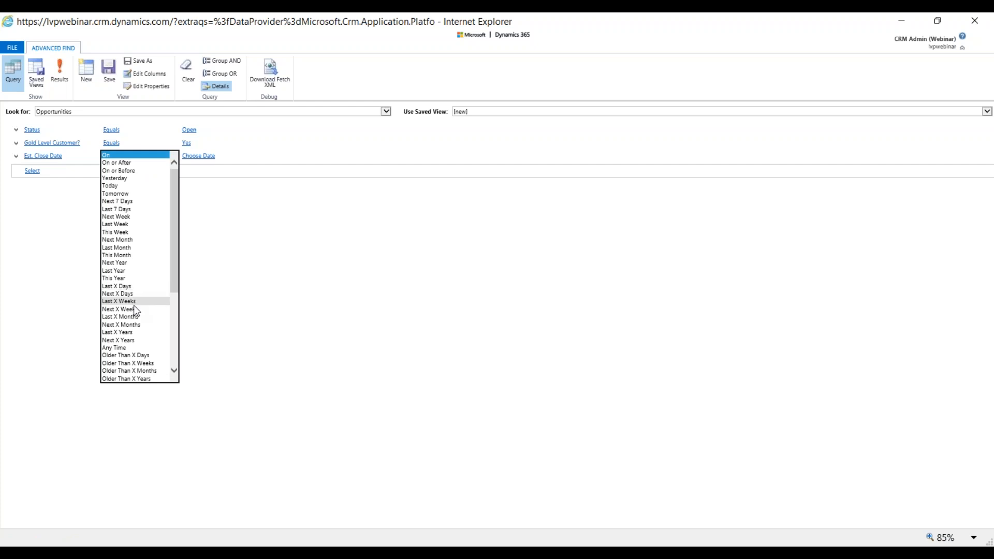
pyautogui.click(134, 326)
pyautogui.click(195, 156)
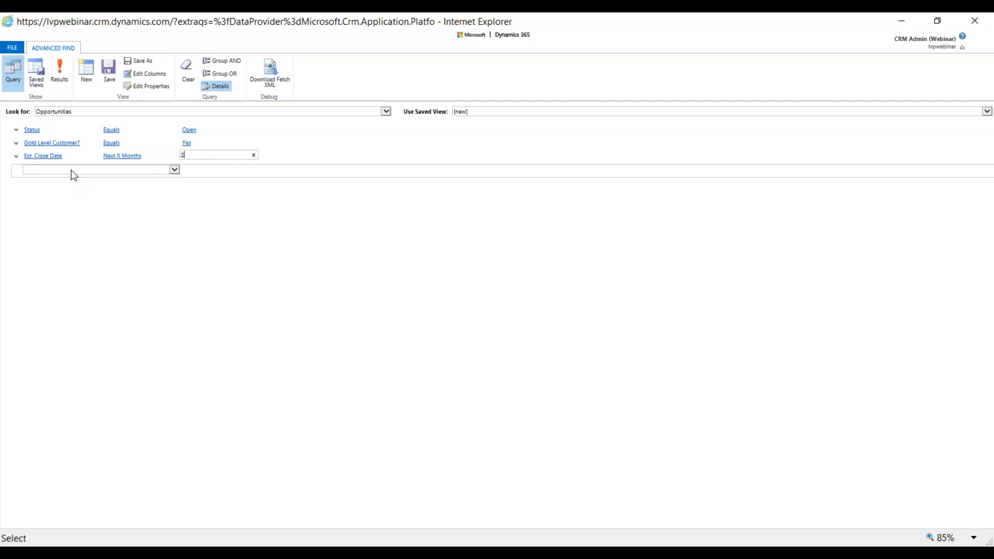
# - Add a condition that Est. Revenue is greater than or equal to 50000
pyautogui.click(70, 170)
pyautogui.press('Down')
pyautogui.press('Return')
pyautogui.click(135, 167)
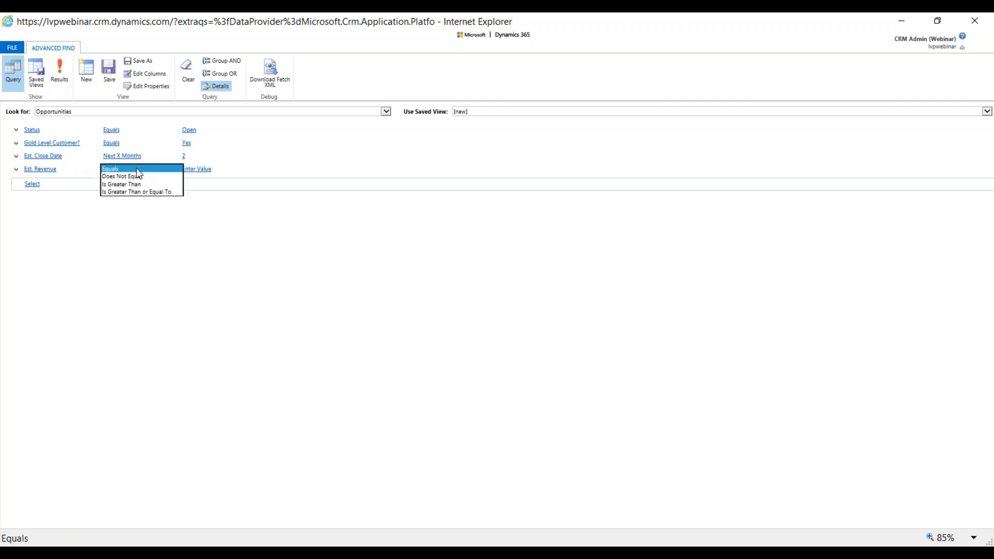
pyautogui.click(139, 191)
pyautogui.click(196, 170)
pyautogui.click(250, 186)
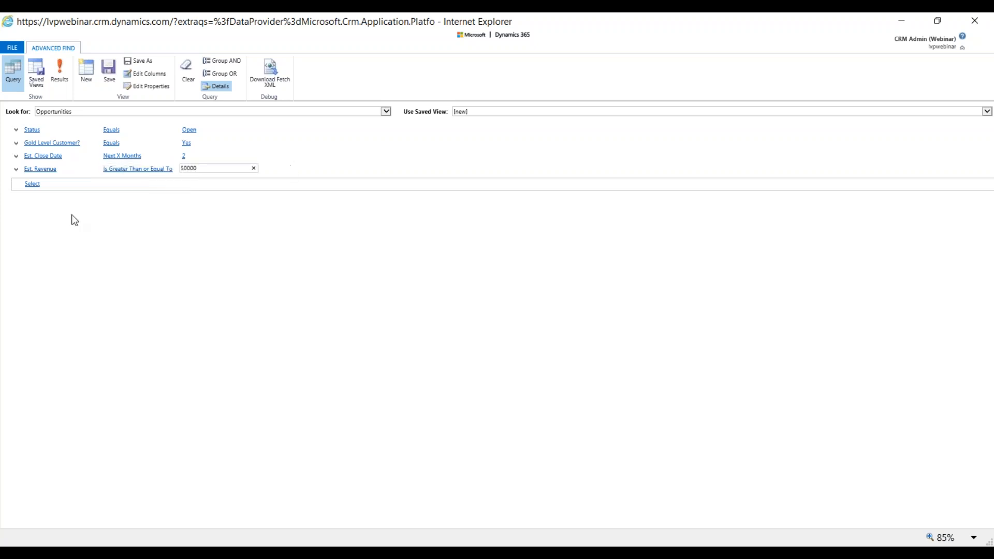
# - Group the Est. Close Date and Est. Revenue conditions with AND
pyautogui.click(16, 156)
pyautogui.click(31, 172)
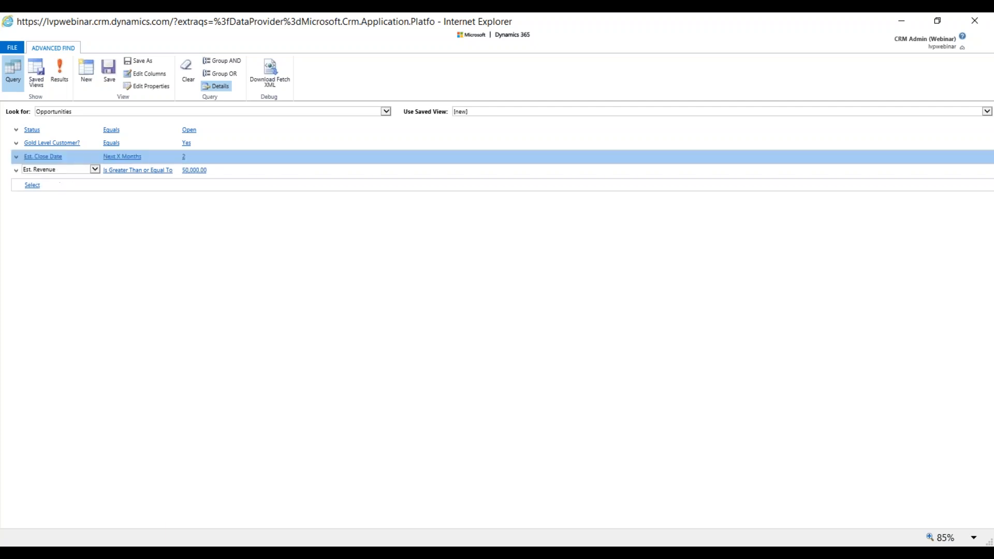
pyautogui.click(16, 171)
pyautogui.click(52, 183)
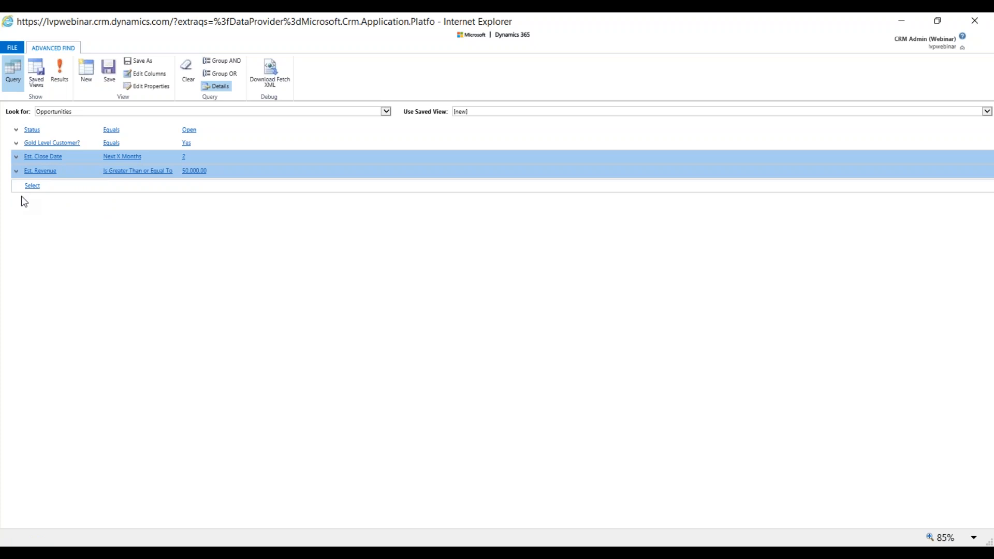
pyautogui.click(221, 60)
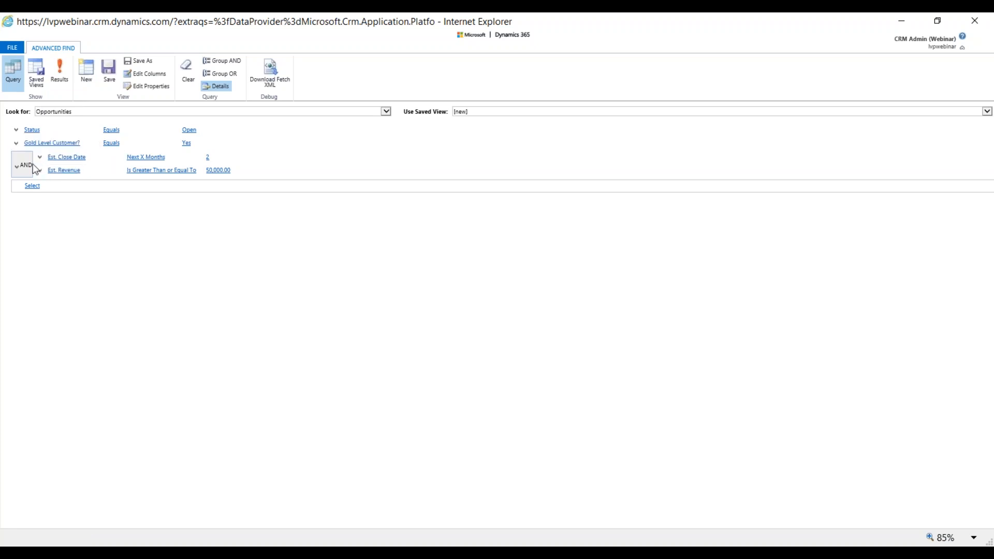
# - Combine the Gold Level Customer? condition and the AND group into an OR group
pyautogui.click(17, 144)
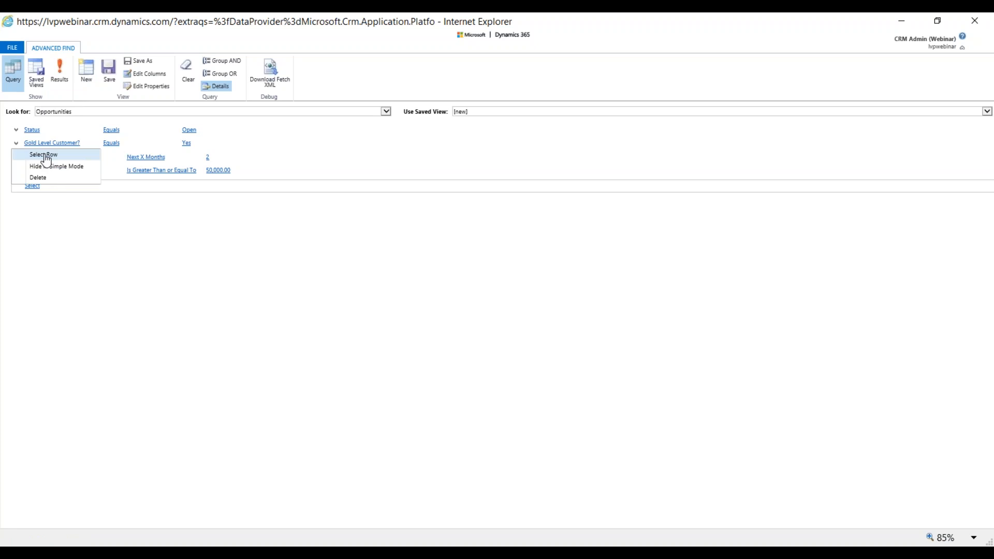
pyautogui.click(44, 155)
pyautogui.click(16, 166)
pyautogui.click(42, 181)
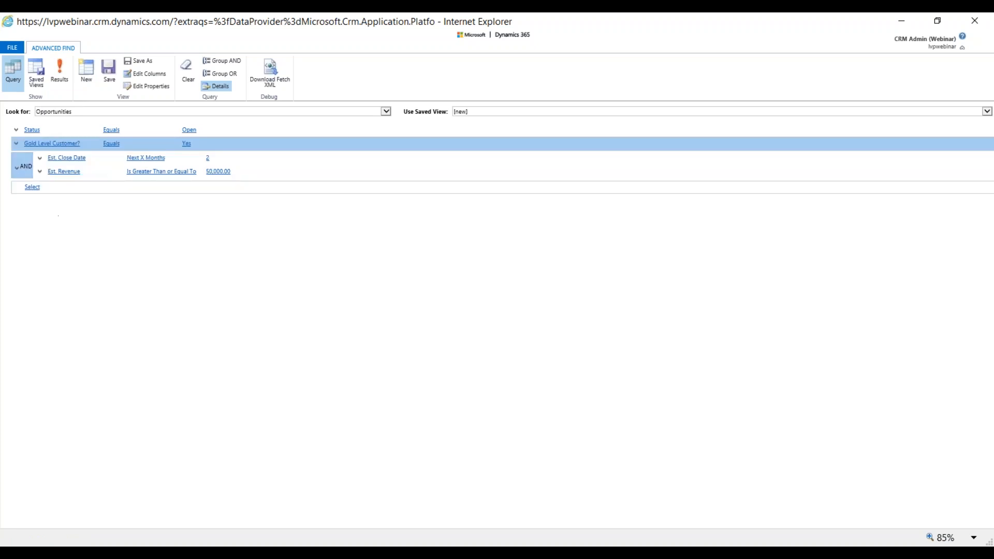
pyautogui.click(225, 72)
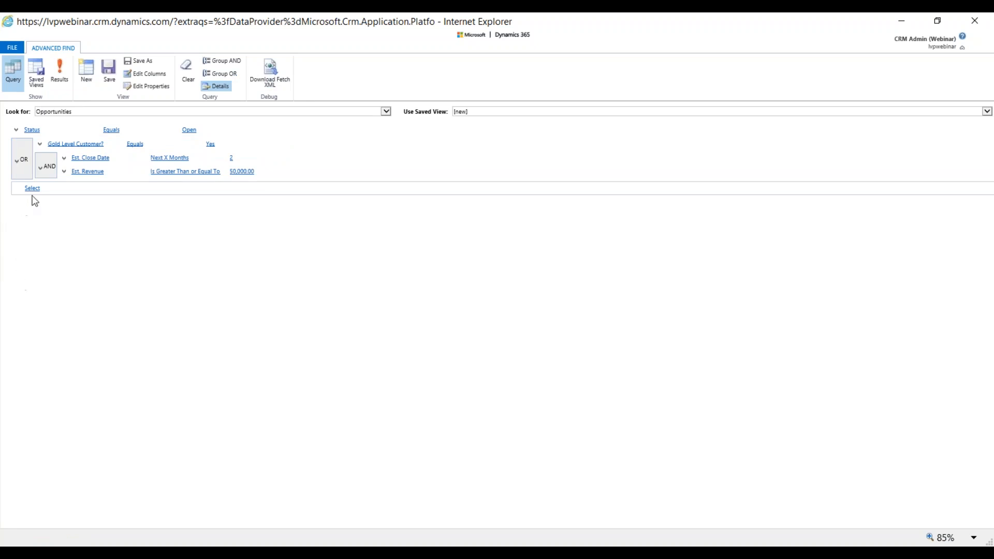
# - Add the related record type Quotes (Opportunity) to the query
pyautogui.click(32, 191)
pyautogui.press('w')
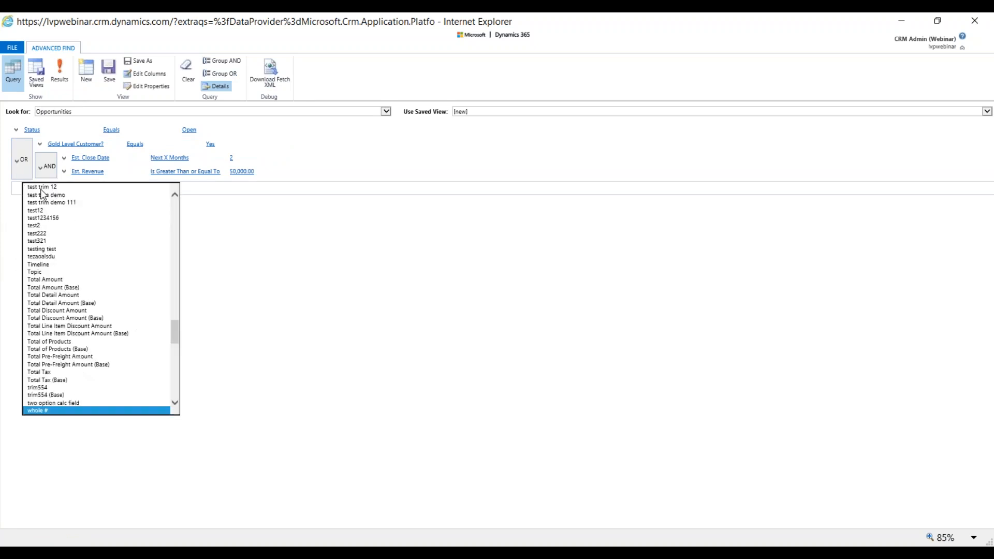
pyautogui.scroll(-20, 103, 332)
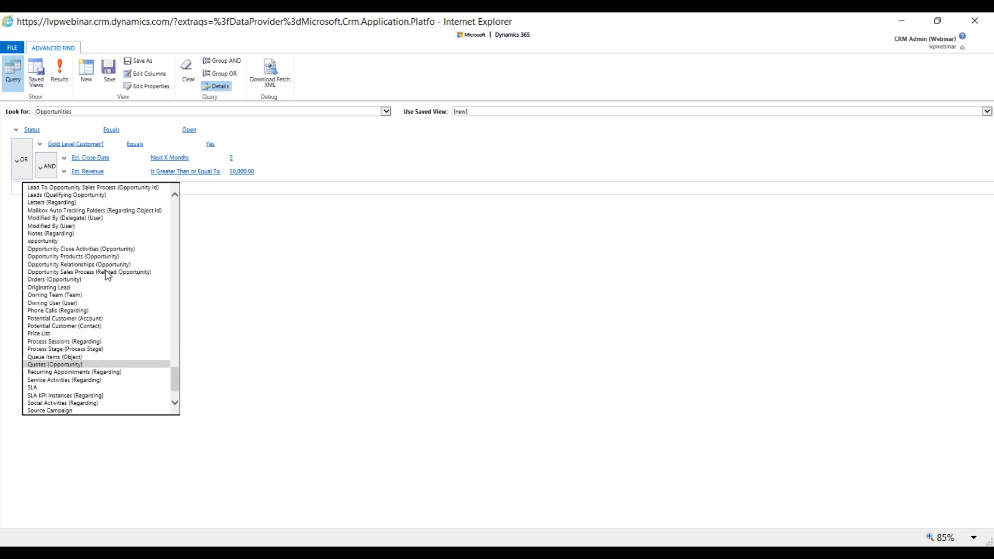
pyautogui.click(83, 364)
# - Require the Status of the related quotes to equal Active
pyautogui.click(86, 217)
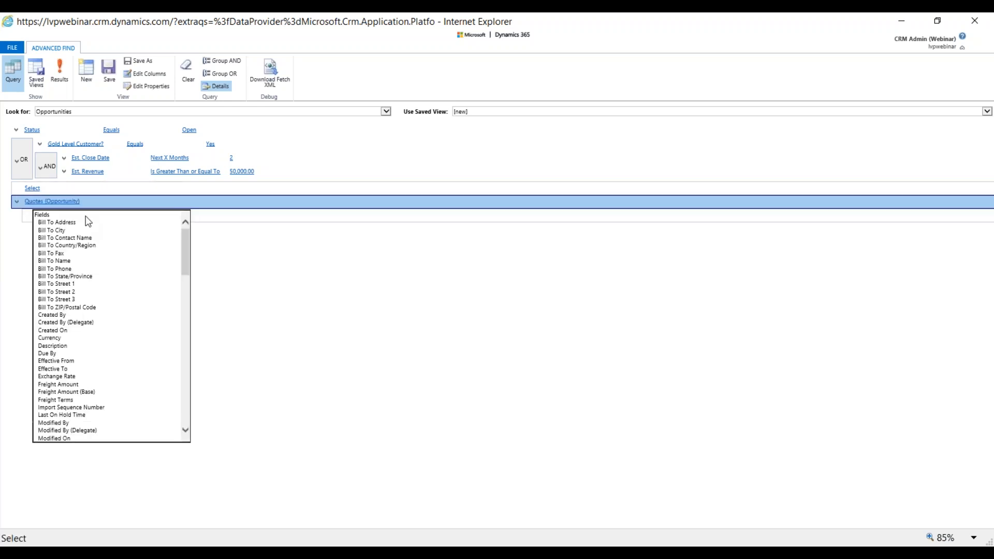
pyautogui.write('st')
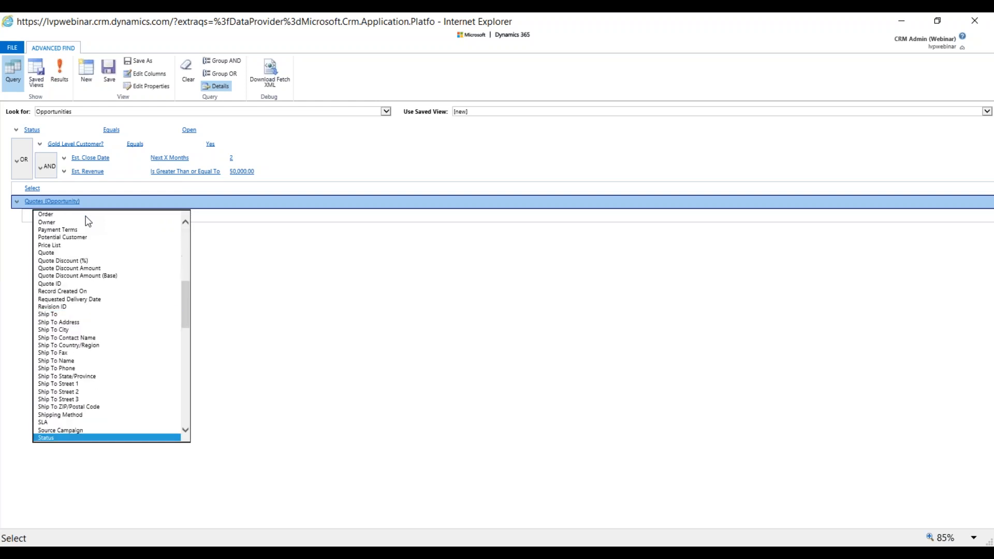
pyautogui.press('Return')
pyautogui.click(206, 228)
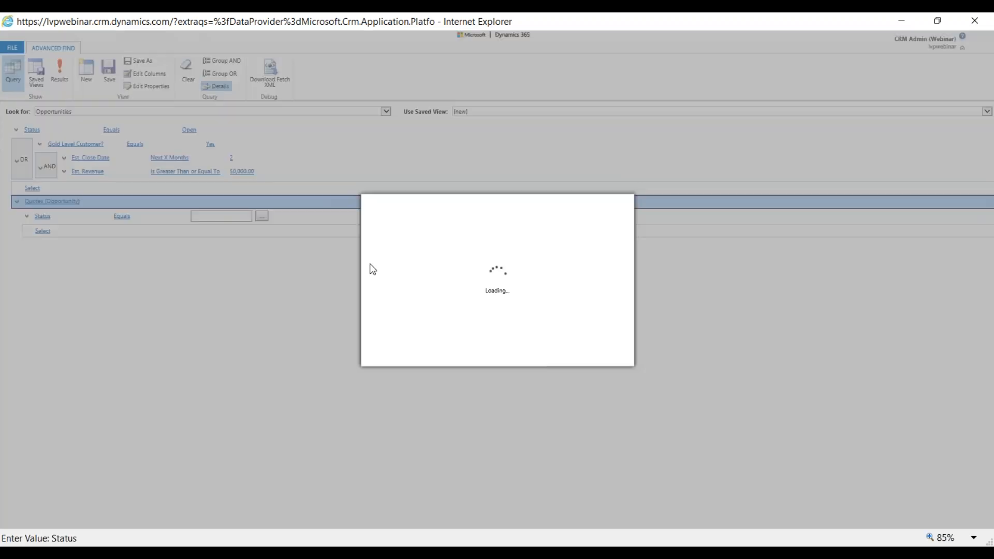
pyautogui.click(415, 279)
pyautogui.doubleClick(414, 269)
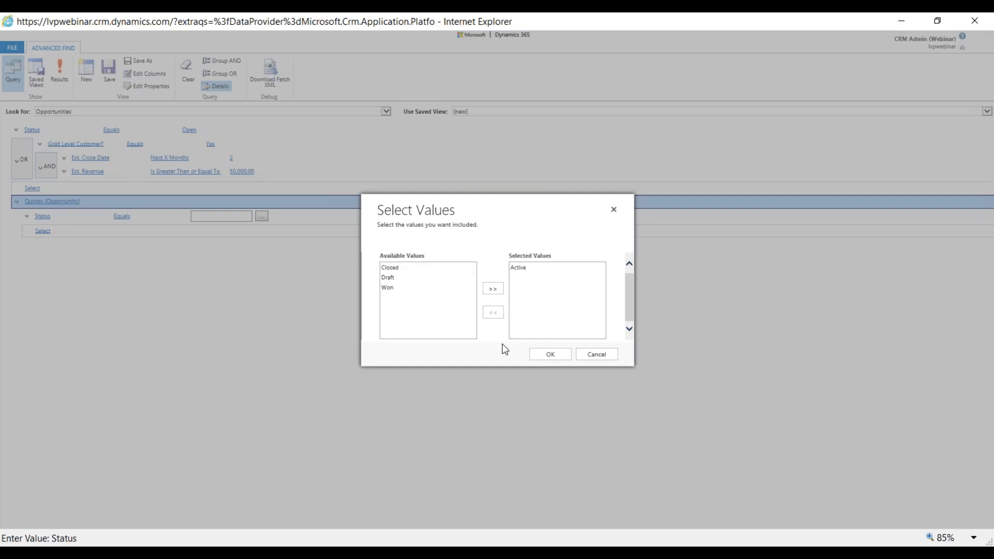
pyautogui.click(549, 354)
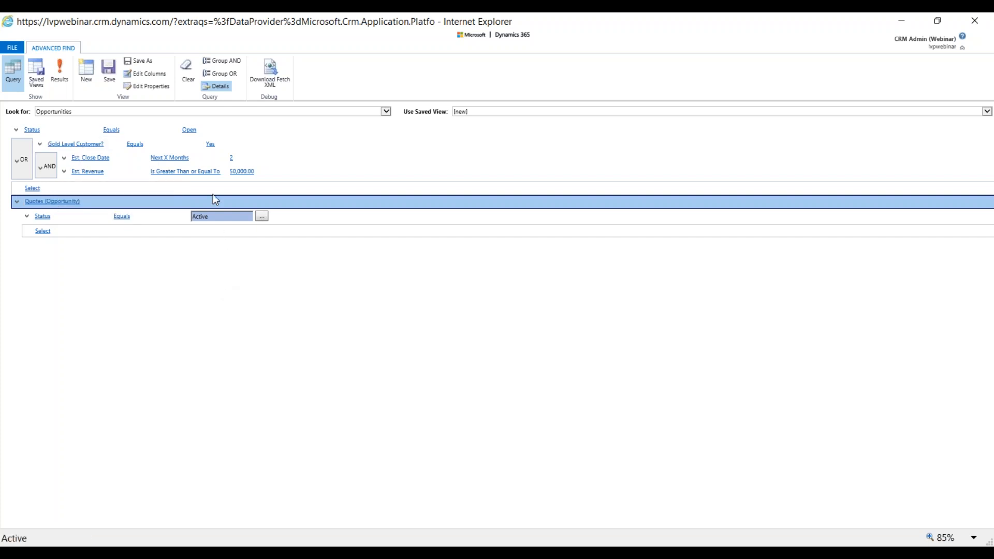
# - Remove the Potential Customer and Status Reason columns from the opportunity view
pyautogui.click(157, 78)
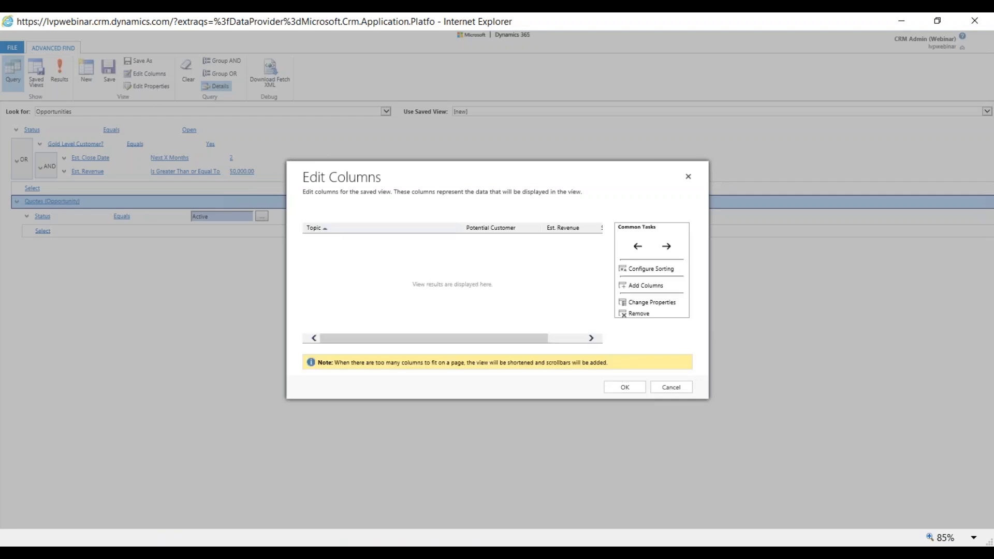
pyautogui.click(505, 228)
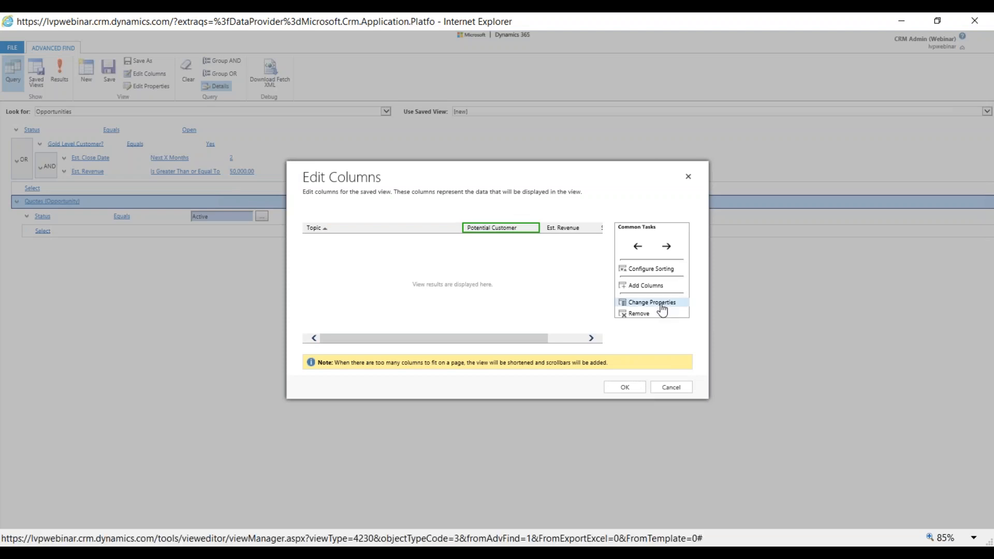
pyautogui.click(641, 313)
pyautogui.click(517, 342)
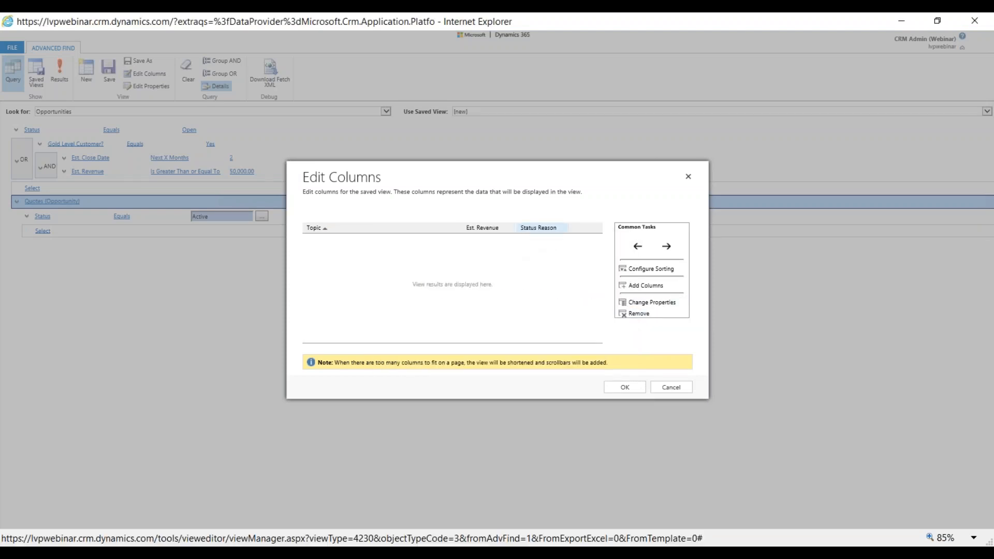
pyautogui.click(538, 232)
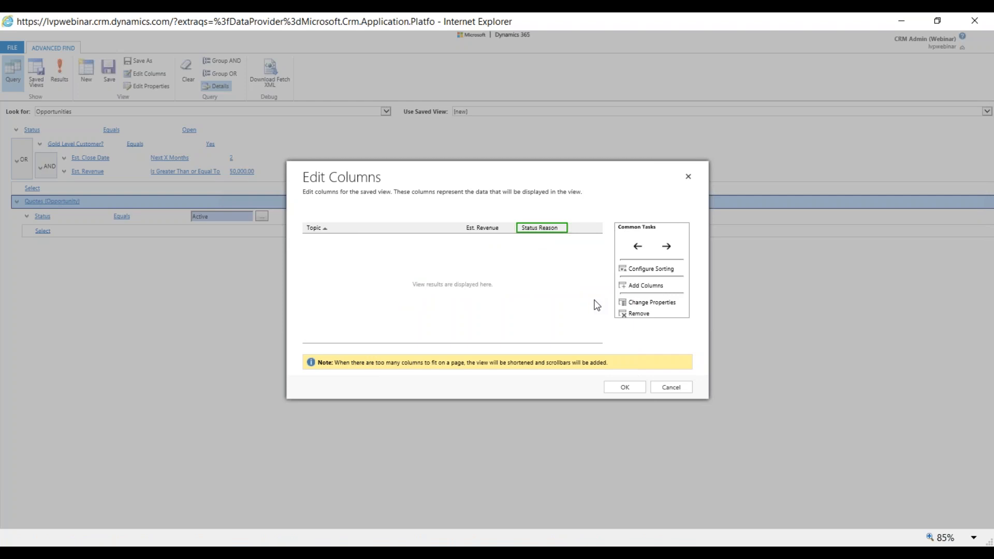
pyautogui.click(639, 313)
pyautogui.click(529, 356)
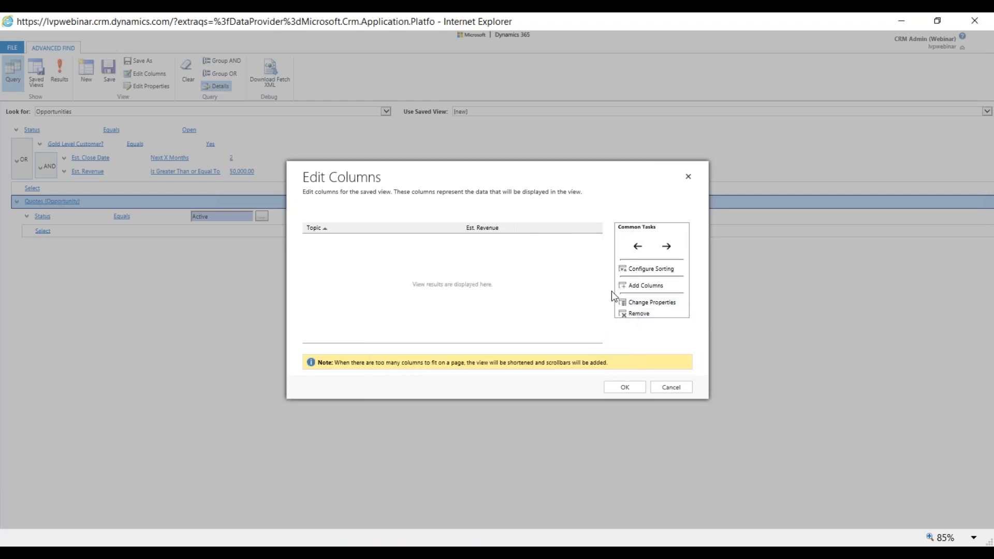
# - Select the Opportunity columns Account and Contact as additions to the view
pyautogui.click(642, 286)
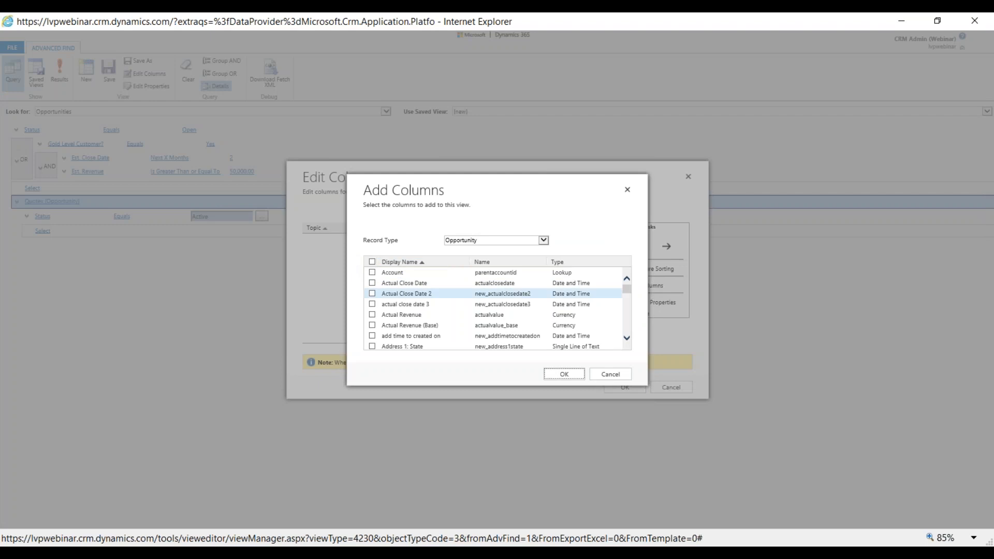
pyautogui.click(372, 272)
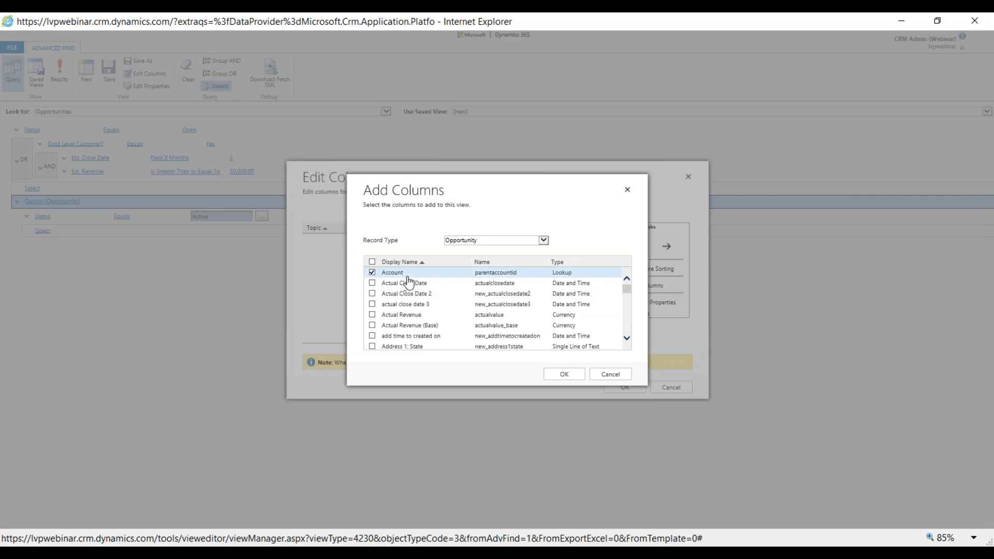
pyautogui.scroll(-3, 436, 298)
pyautogui.scroll(-4, 434, 311)
pyautogui.click(399, 340)
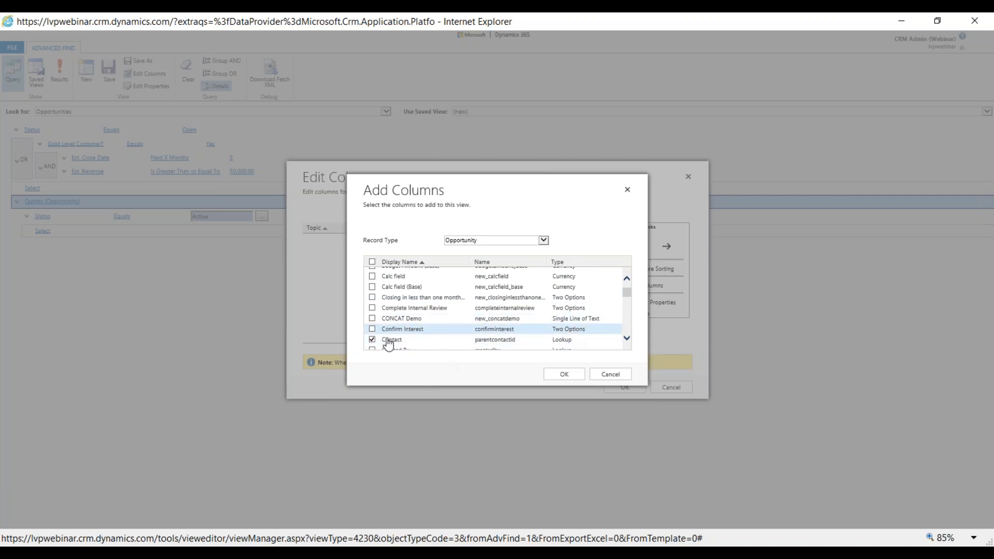
# - Include the Est. Close Date column in the selection of opportunity columns to add
pyautogui.doubleClick(379, 191)
pyautogui.scroll(-2, 431, 318)
pyautogui.scroll(-6, 425, 319)
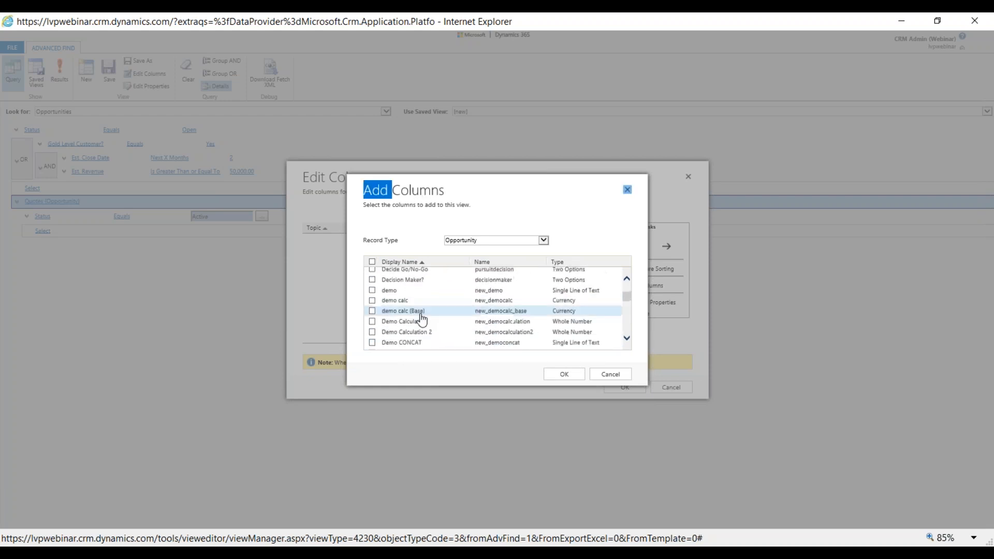
pyautogui.scroll(-3, 420, 319)
pyautogui.scroll(2, 422, 305)
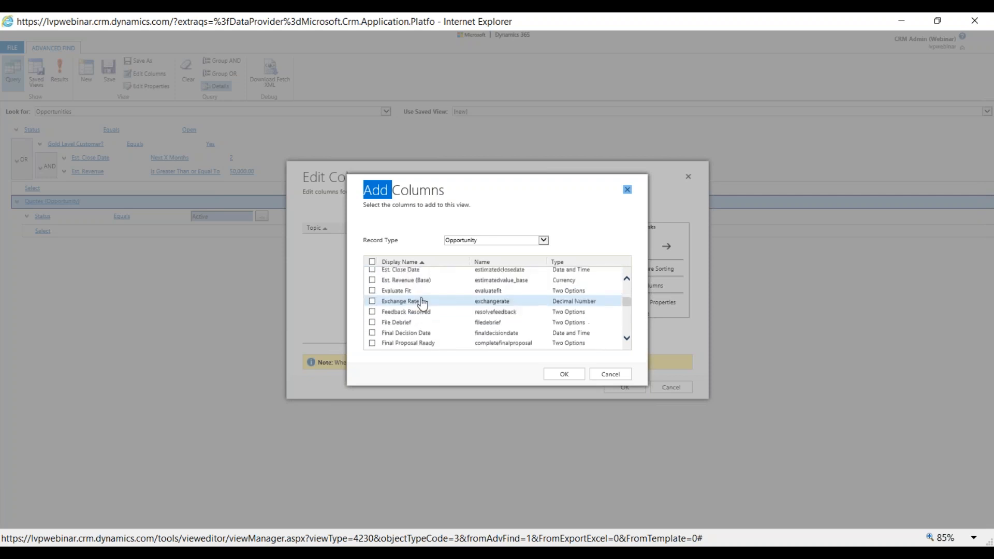
pyautogui.click(421, 284)
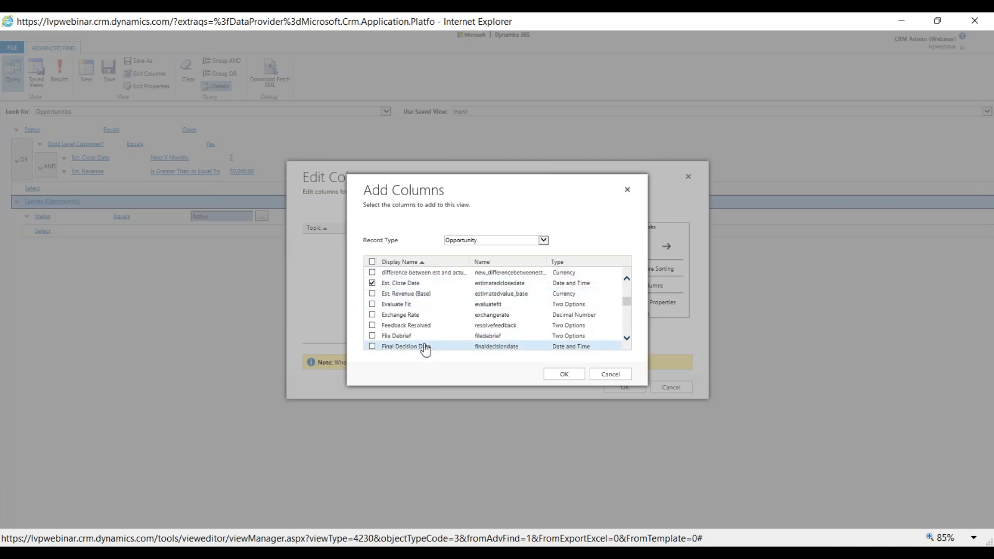
# - Include the Gold Level Customer? column in the selection of opportunity columns to add
pyautogui.scroll(-10, 422, 331)
pyautogui.scroll(-8, 413, 317)
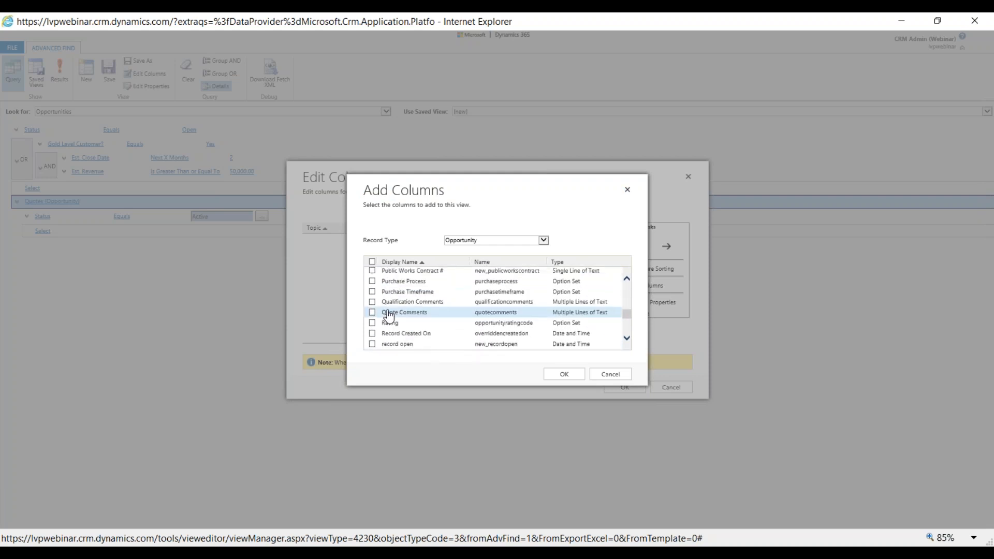
pyautogui.scroll(10, 389, 314)
pyautogui.scroll(8, 388, 305)
pyautogui.click(371, 300)
# - Select the Industry column from the related Account (Account) record type and add all chosen columns to the view
pyautogui.click(493, 240)
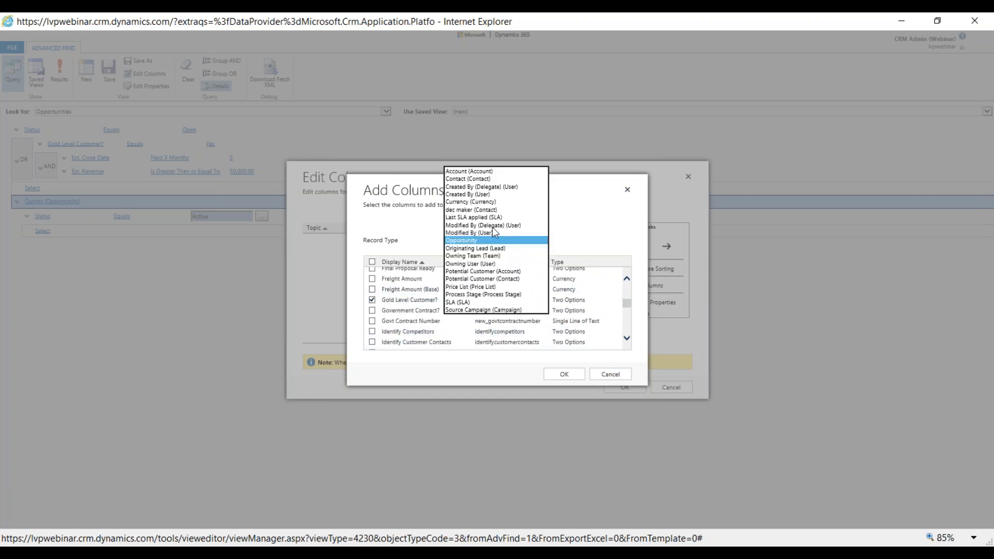
pyautogui.click(468, 171)
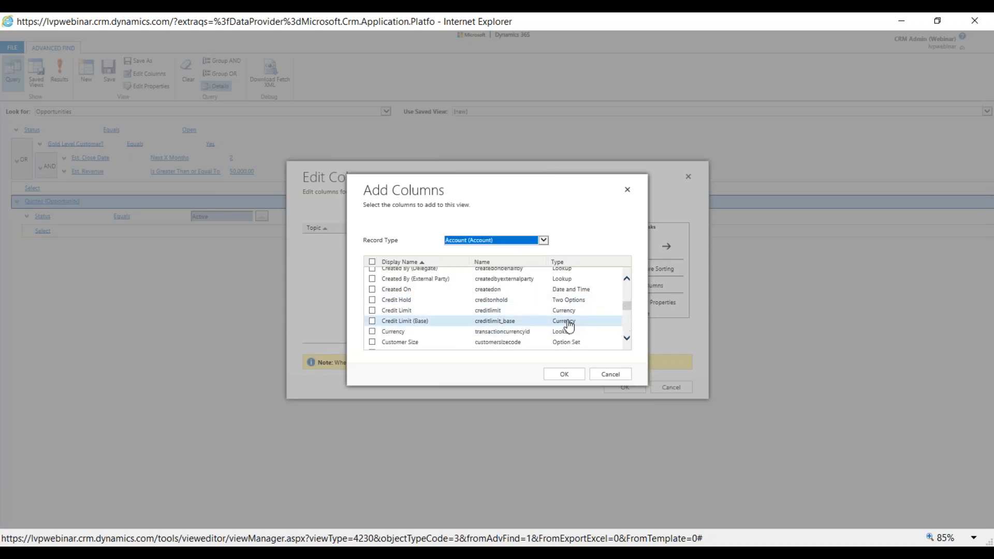
pyautogui.scroll(-6, 567, 318)
pyautogui.scroll(1, 466, 316)
pyautogui.click(428, 305)
pyautogui.click(564, 374)
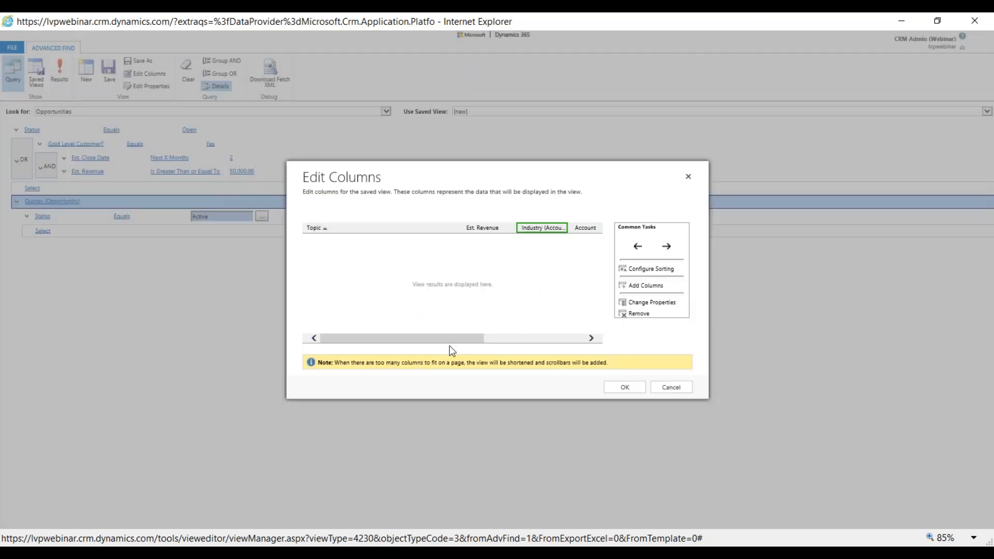
# - Accept the edited column layout and run the opportunities query
pyautogui.moveTo(449, 342); pyautogui.dragTo(415, 329)
pyautogui.click(625, 387)
pyautogui.click(61, 72)
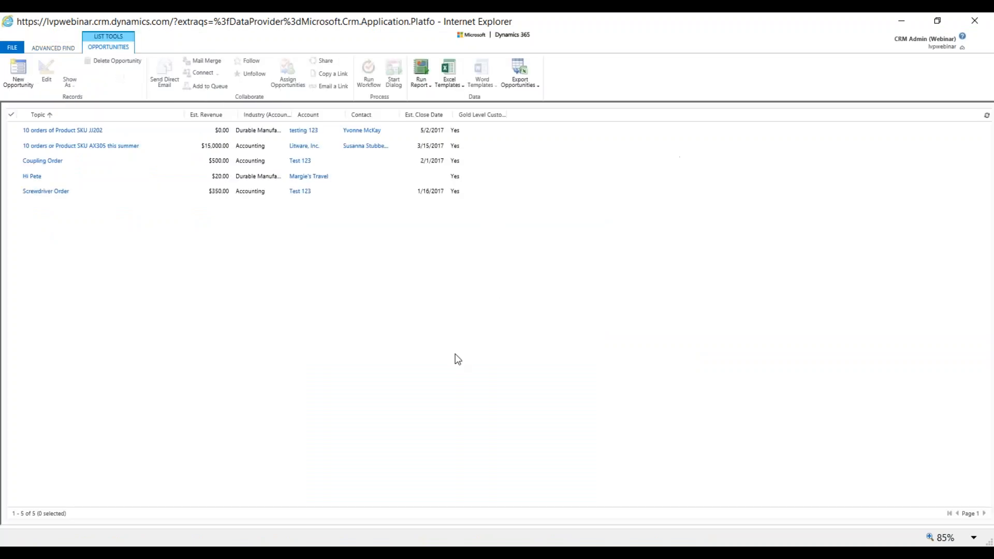
# - Return to the query definition and save it as a new view named "share"
pyautogui.click(60, 51)
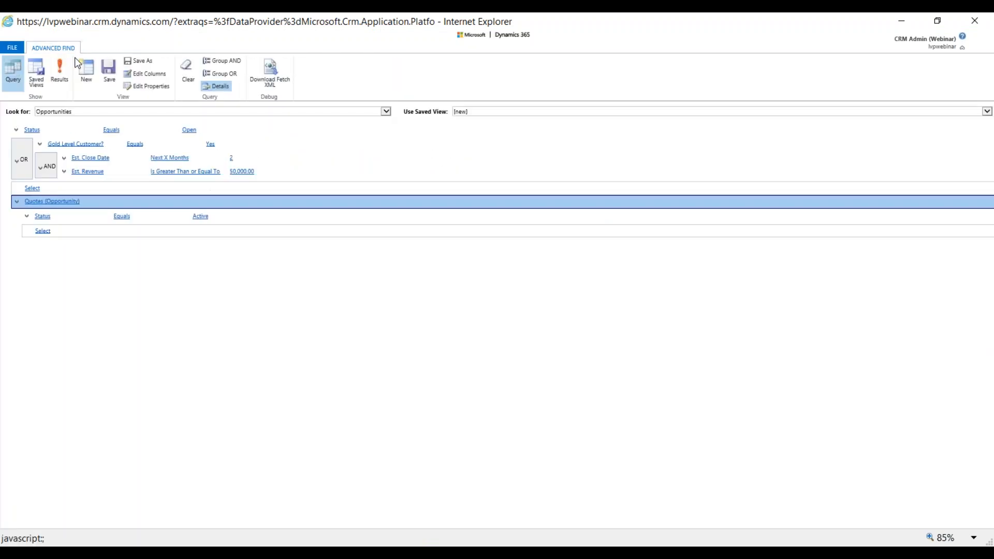
pyautogui.click(138, 61)
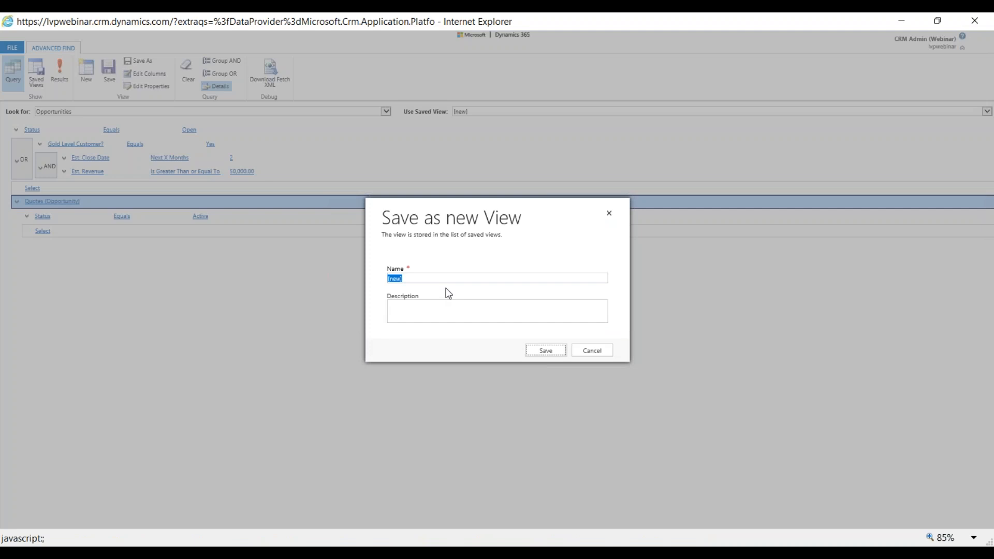
pyautogui.moveTo(449, 273); pyautogui.dragTo(341, 318)
pyautogui.doubleClick(404, 279)
pyautogui.write('share')
pyautogui.click(539, 350)
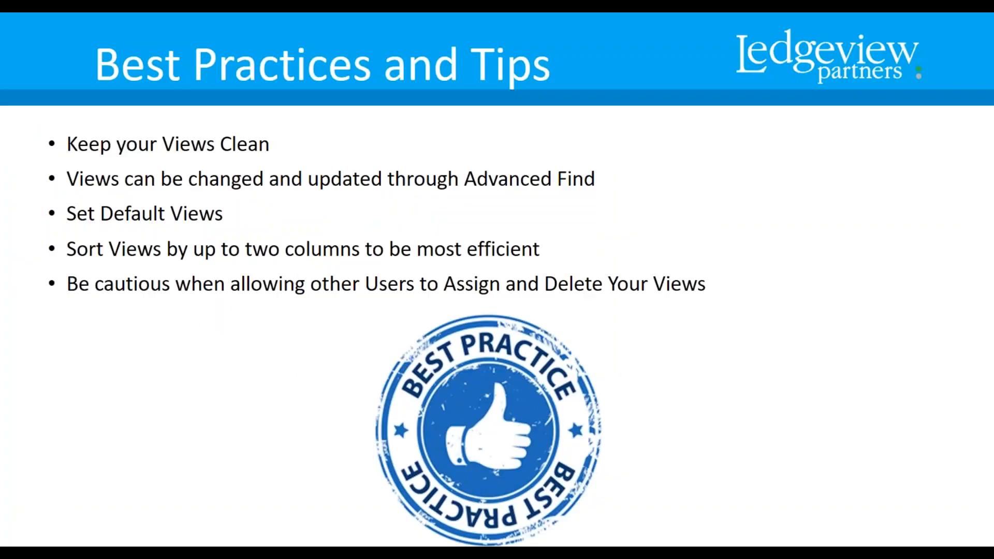
pyautogui.press('Right')
pyautogui.press('Right')
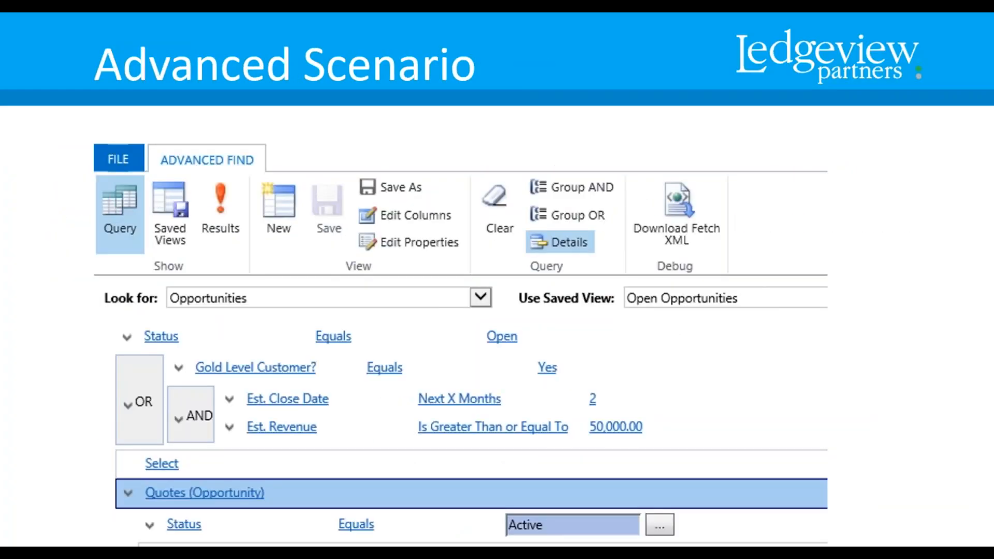
pyautogui.press('Right')
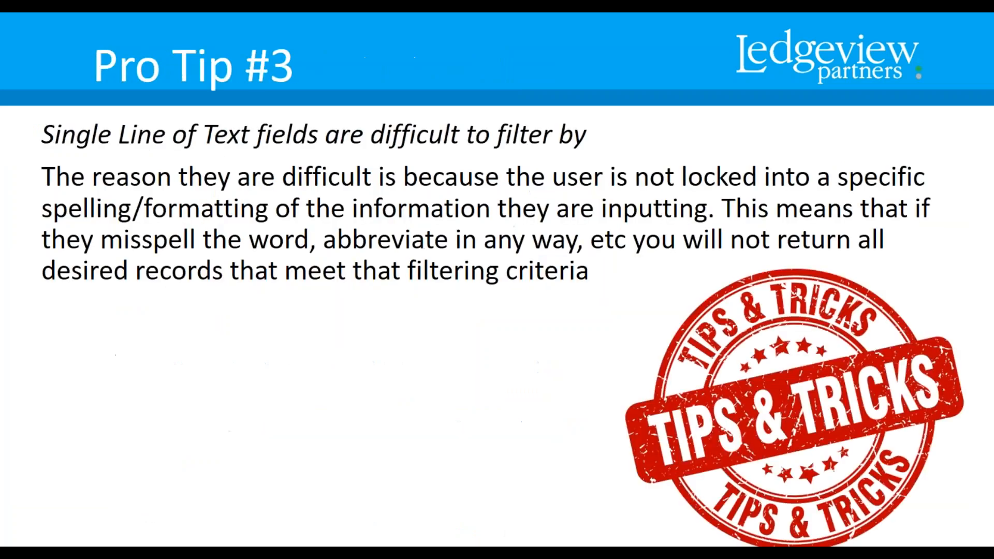
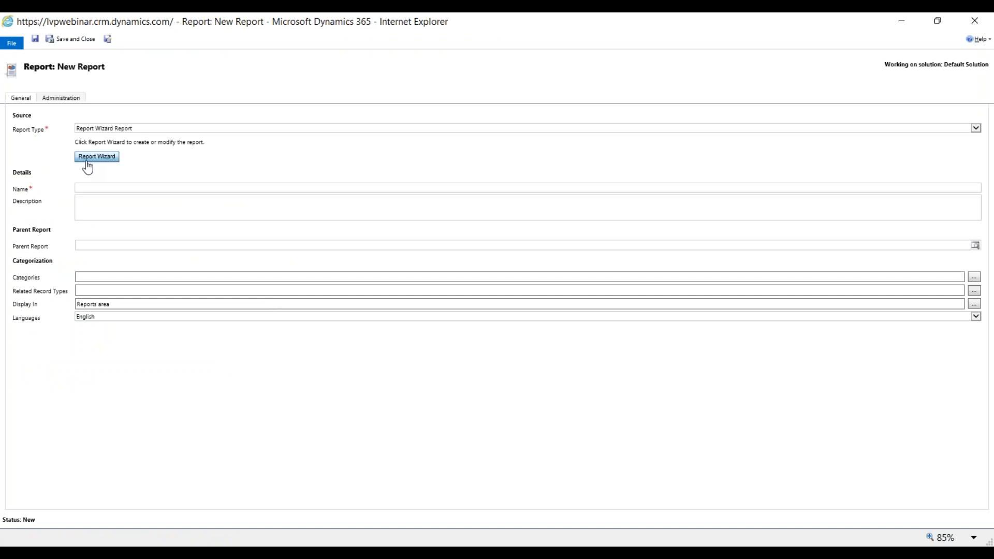
# - Start a new report with the Report Wizard, using Activities as the primary record type
pyautogui.click(86, 159)
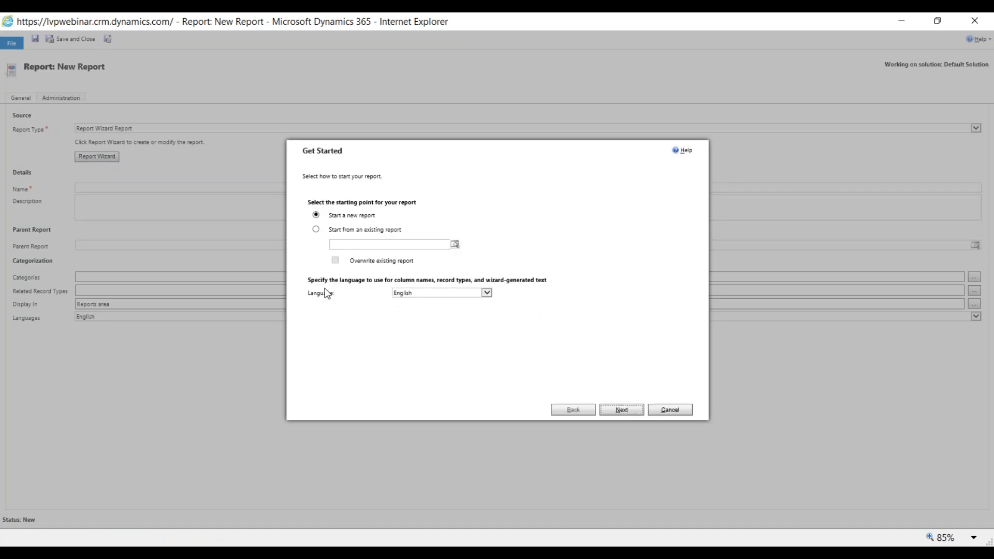
pyautogui.click(631, 415)
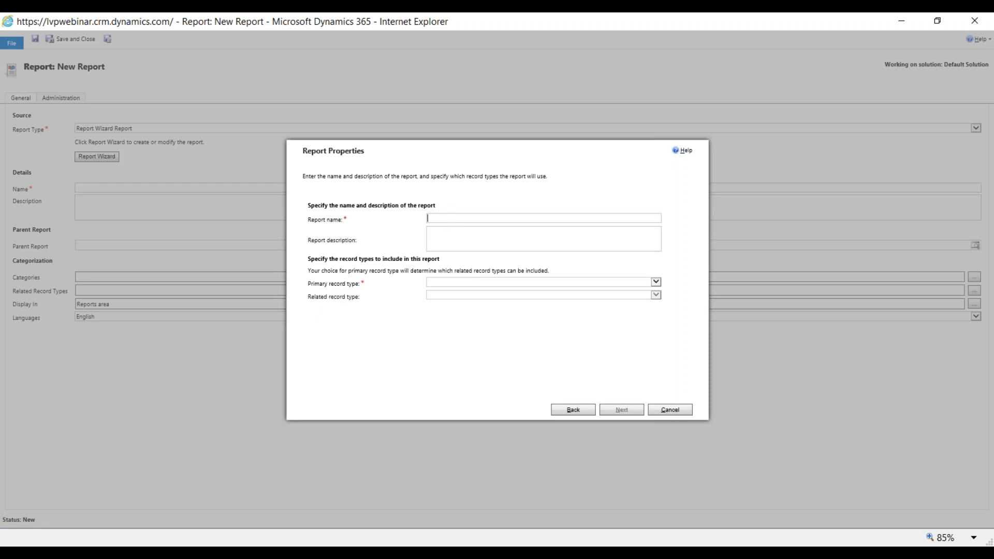
pyautogui.click(437, 282)
pyautogui.press('Down')
pyautogui.press('Return')
pyautogui.click(624, 410)
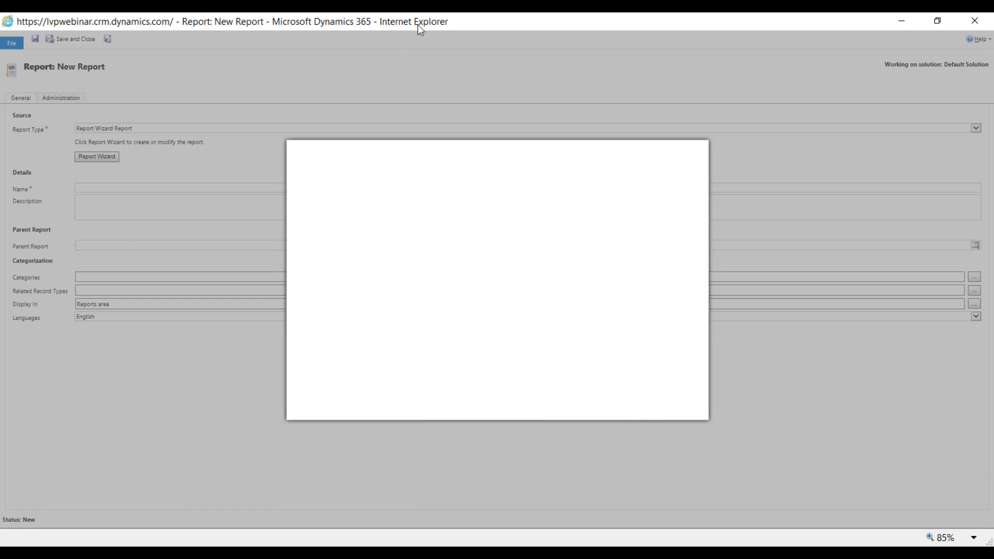
# - Delete the default condition from the report's filtering criteria for activities
pyautogui.click(324, 267)
pyautogui.click(348, 303)
pyautogui.click(486, 346)
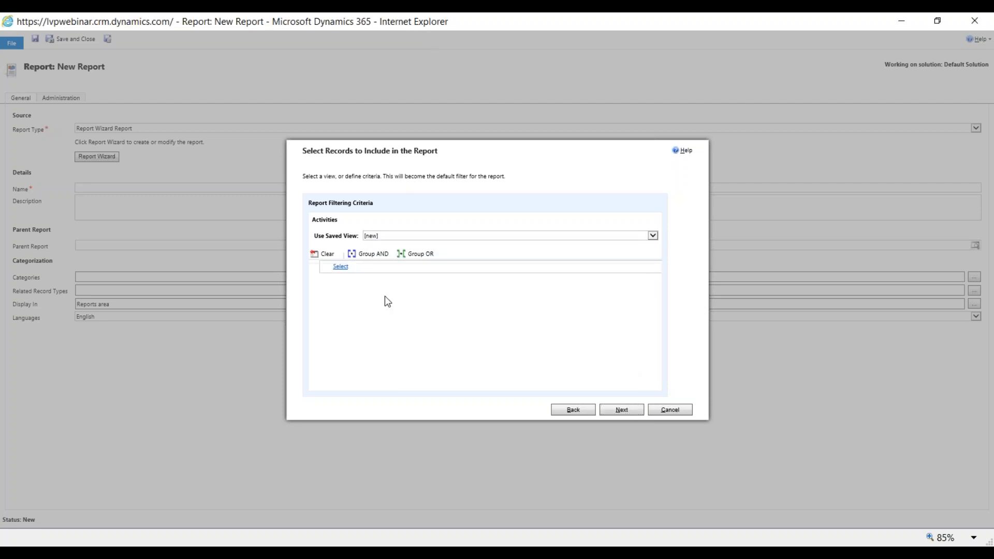
# - Add a report filter condition requiring the activity Owner to equal the current user
pyautogui.click(354, 267)
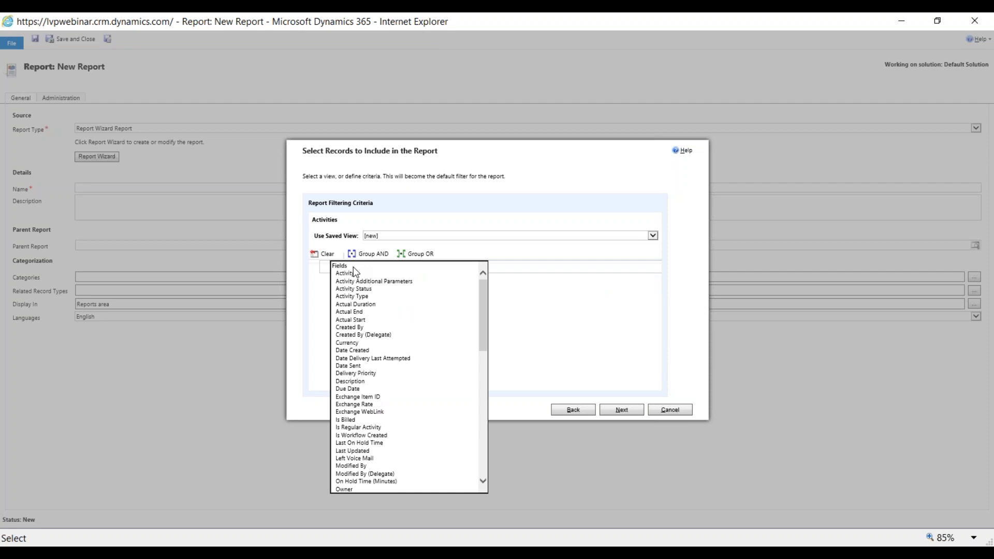
pyautogui.write('ow')
pyautogui.press('Return')
# - Require the Activity Status to equal Open and continue to the report's field layout
pyautogui.click(346, 282)
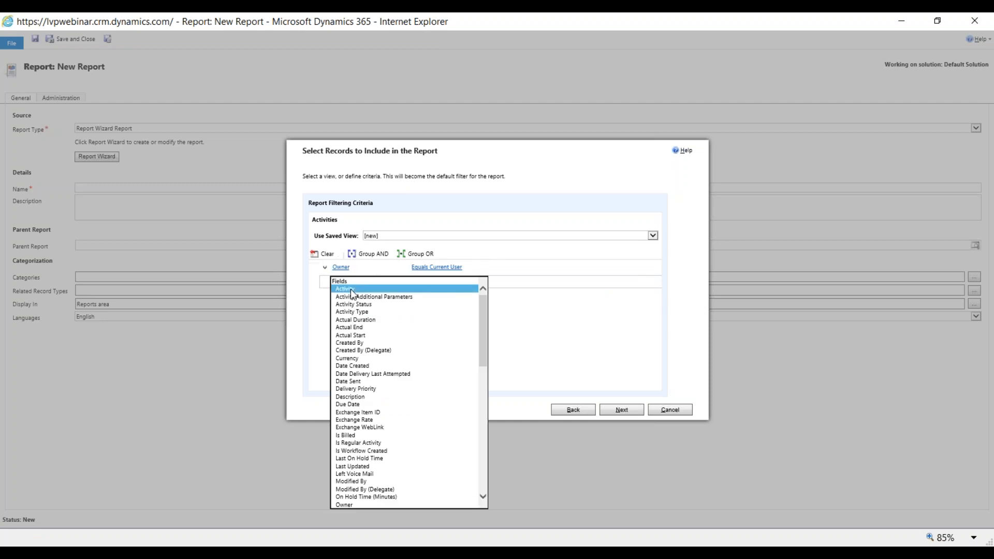
pyautogui.click(353, 304)
pyautogui.click(526, 280)
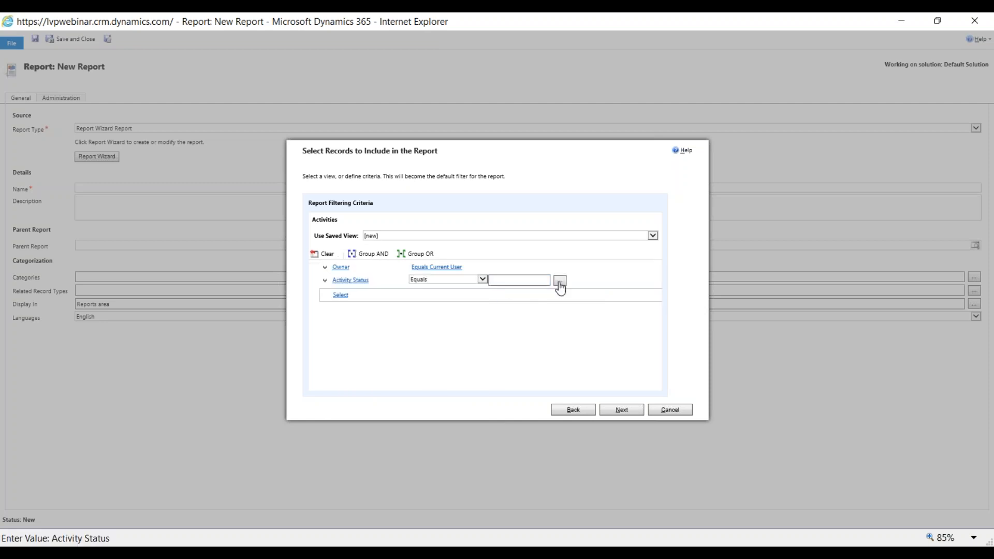
pyautogui.click(559, 281)
pyautogui.doubleClick(405, 288)
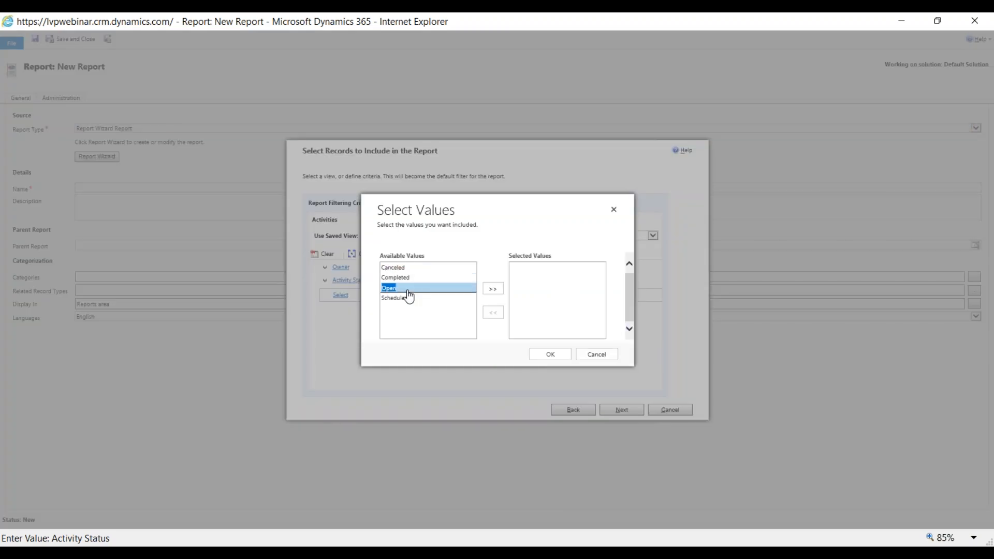
pyautogui.click(548, 355)
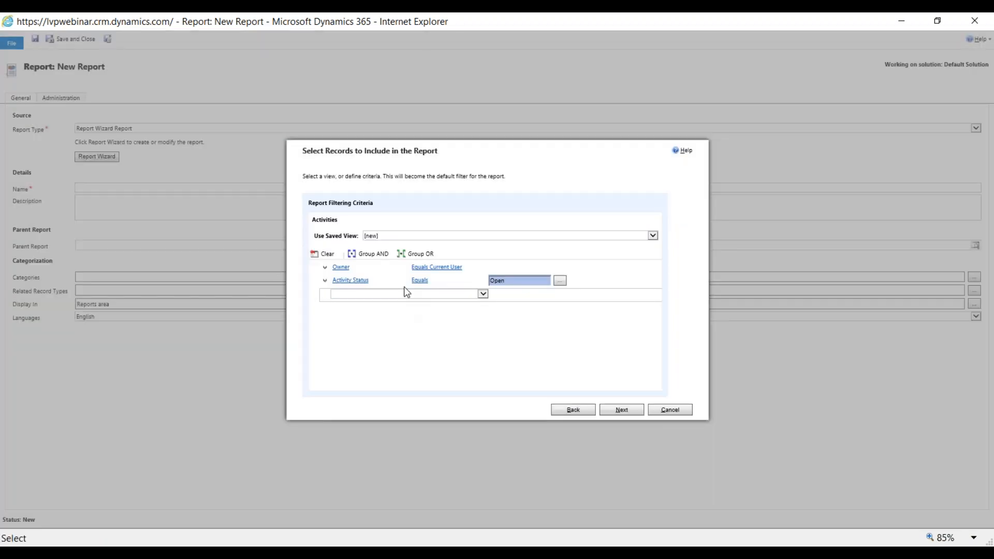
pyautogui.click(630, 412)
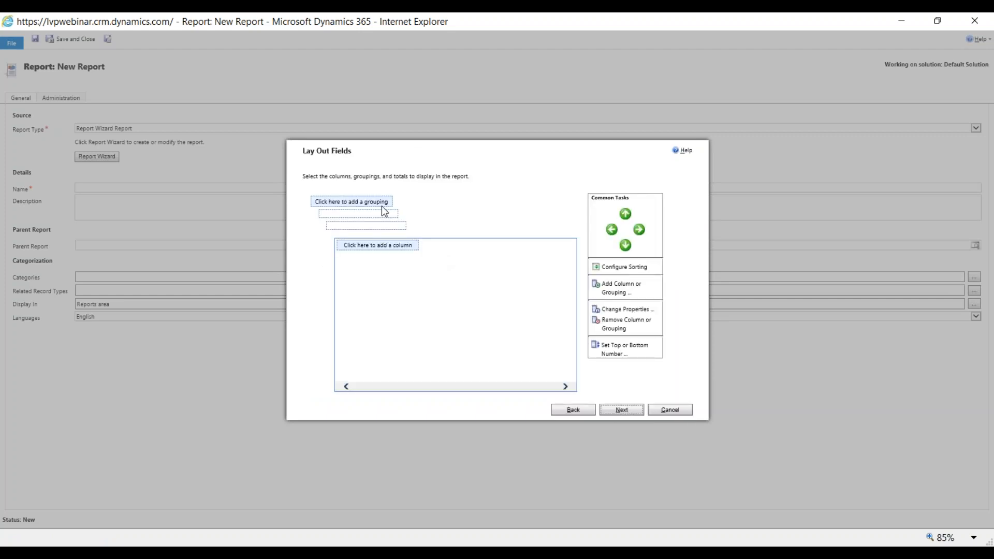
# - Check the demo scenario slide and group the report by Account Name from the Regarding (Account) record type
pyautogui.click(361, 205)
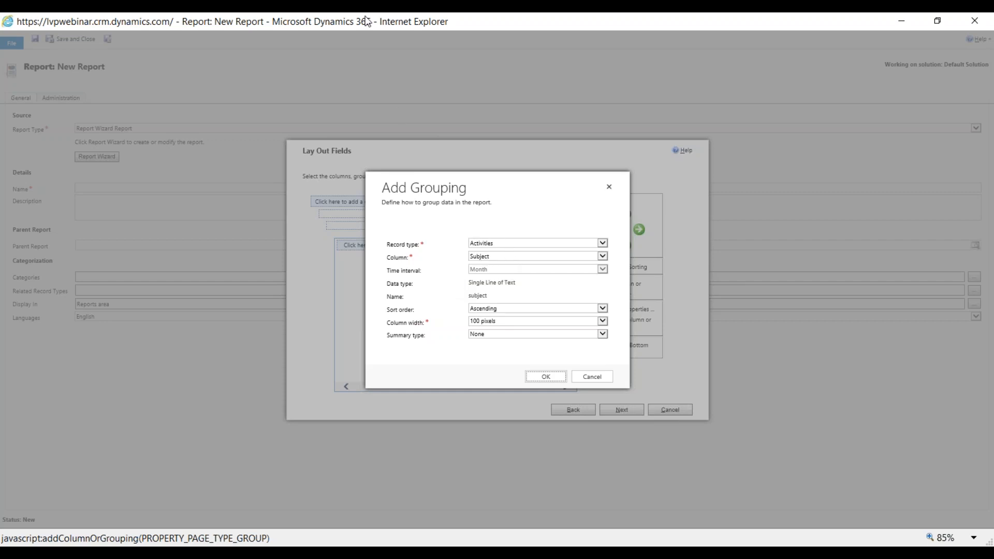
pyautogui.moveTo(369, 27); pyautogui.dragTo(346, 13)
pyautogui.moveTo(413, 543)
pyautogui.click(385, 483)
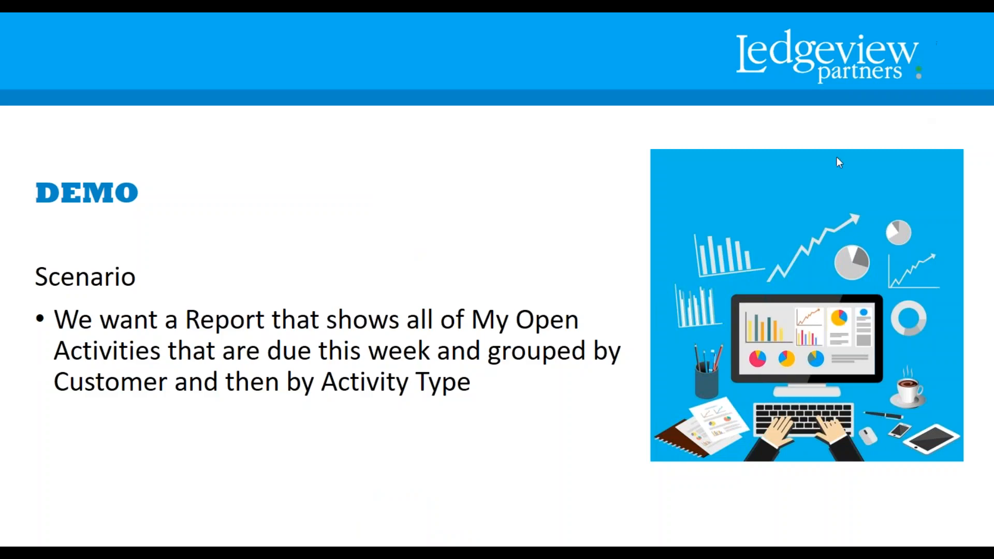
pyautogui.hotkey('alt', 'Tab')
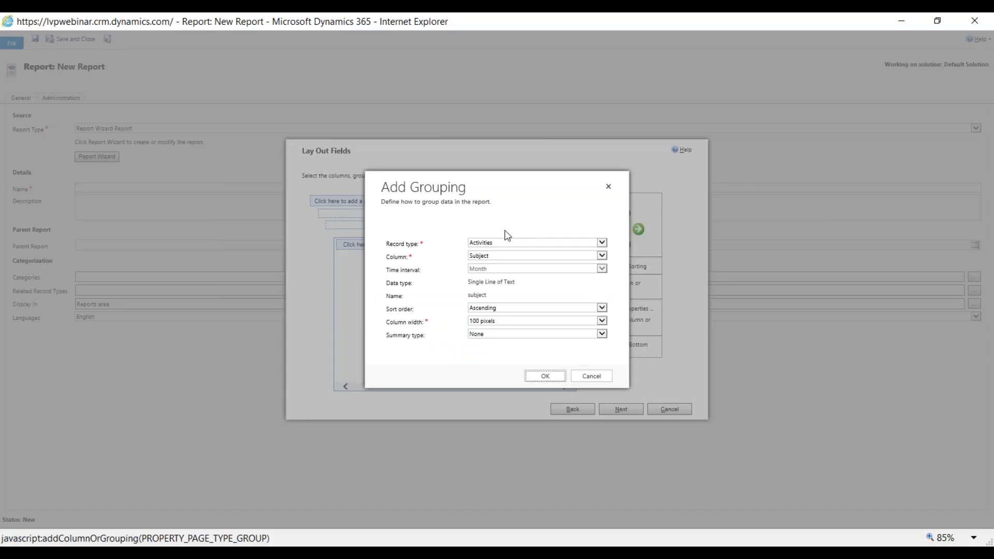
pyautogui.click(481, 243)
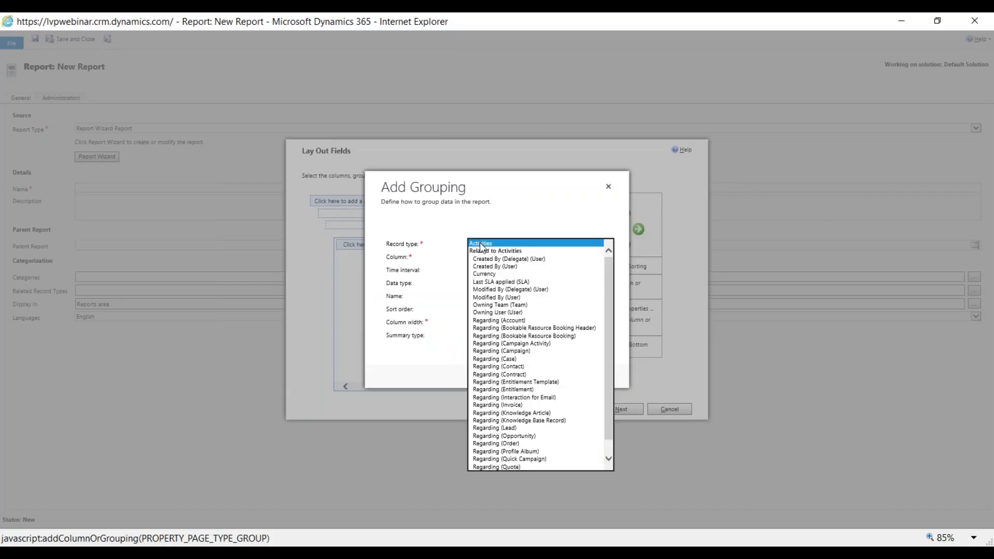
pyautogui.click(519, 320)
pyautogui.press('Return')
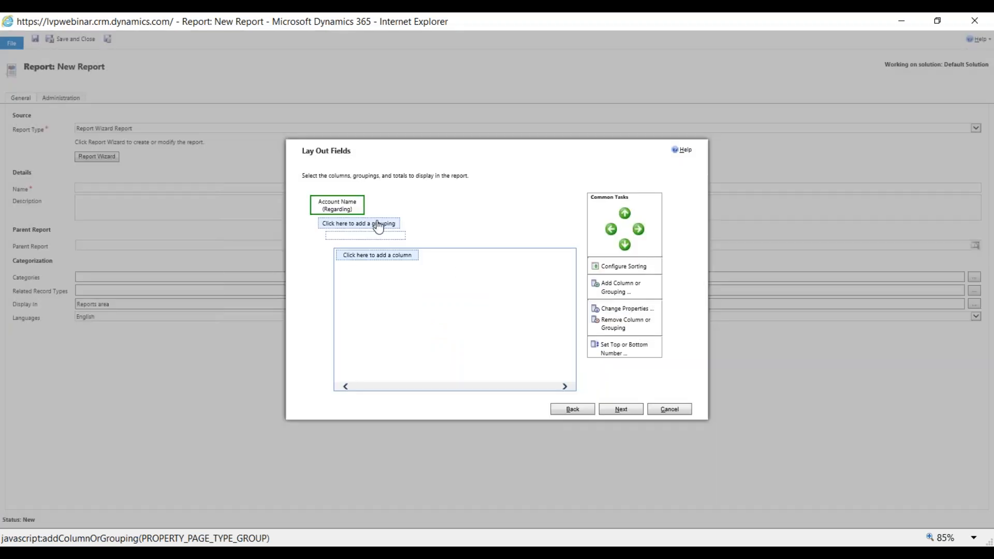
pyautogui.click(381, 224)
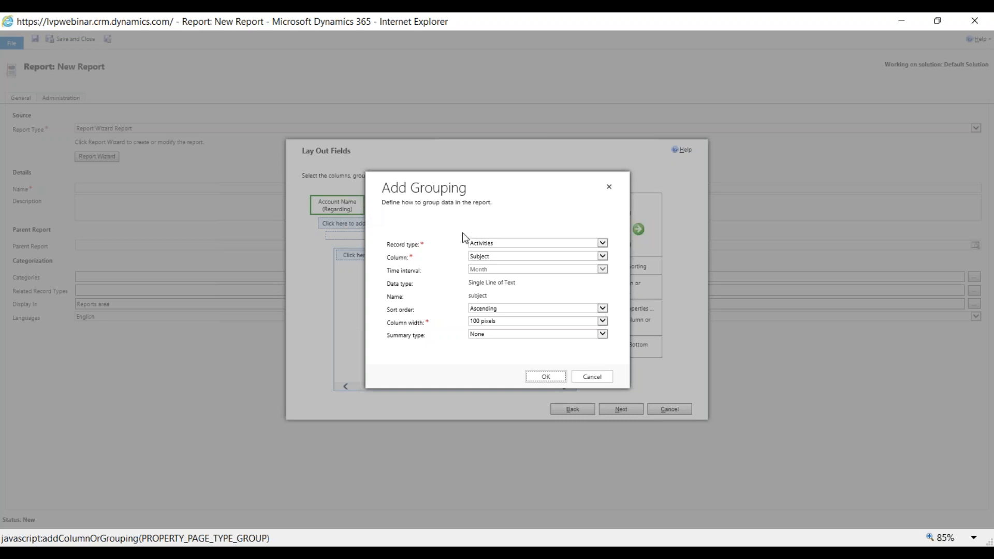
pyautogui.click(591, 377)
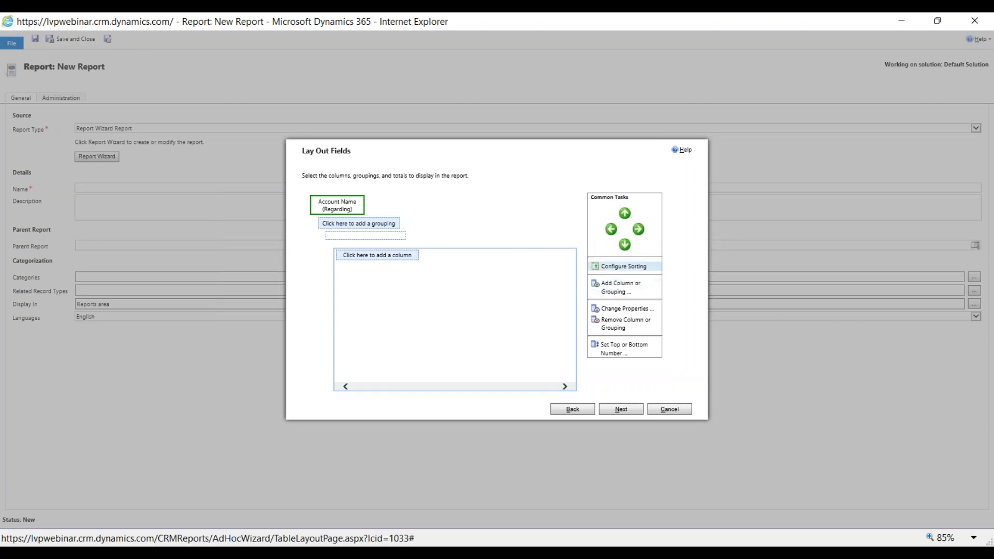
pyautogui.click(621, 308)
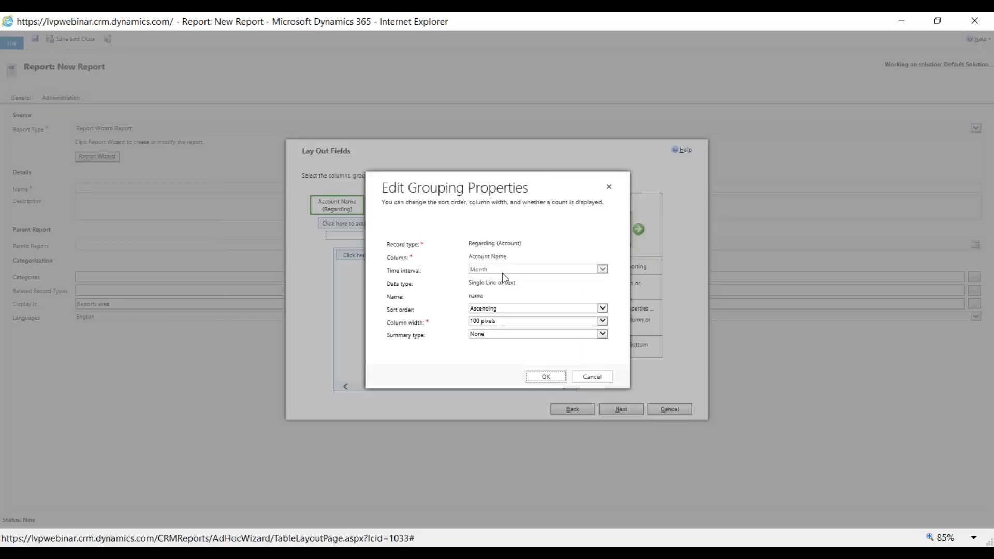
pyautogui.click(592, 376)
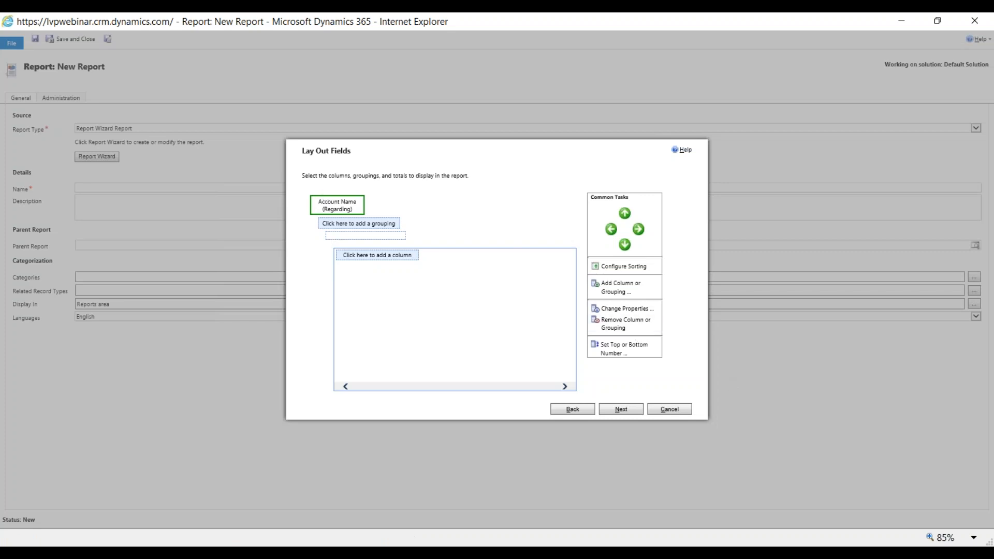
# - Replace the report's Account Name grouping with a grouping by Activity Type from the Activities record type
pyautogui.click(624, 324)
pyautogui.click(351, 201)
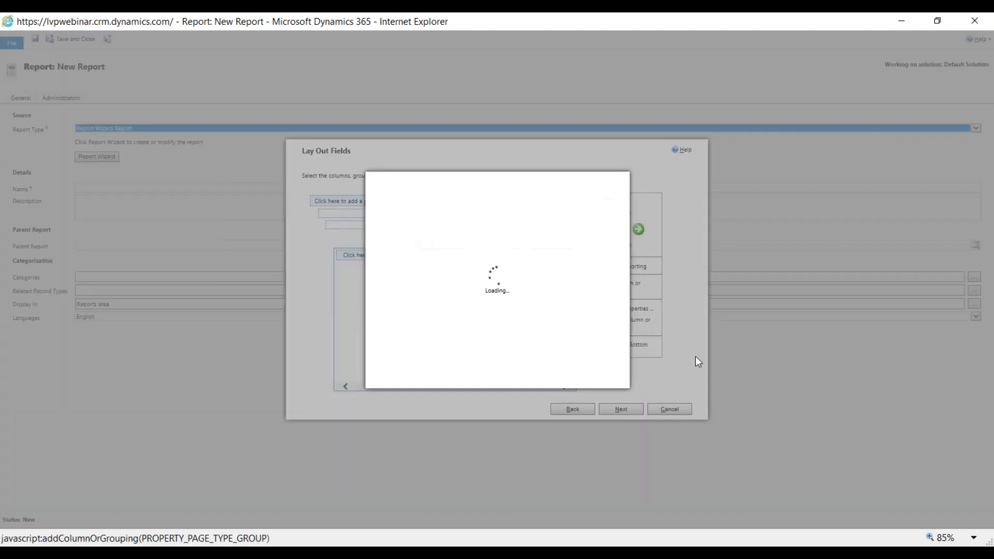
pyautogui.click(506, 257)
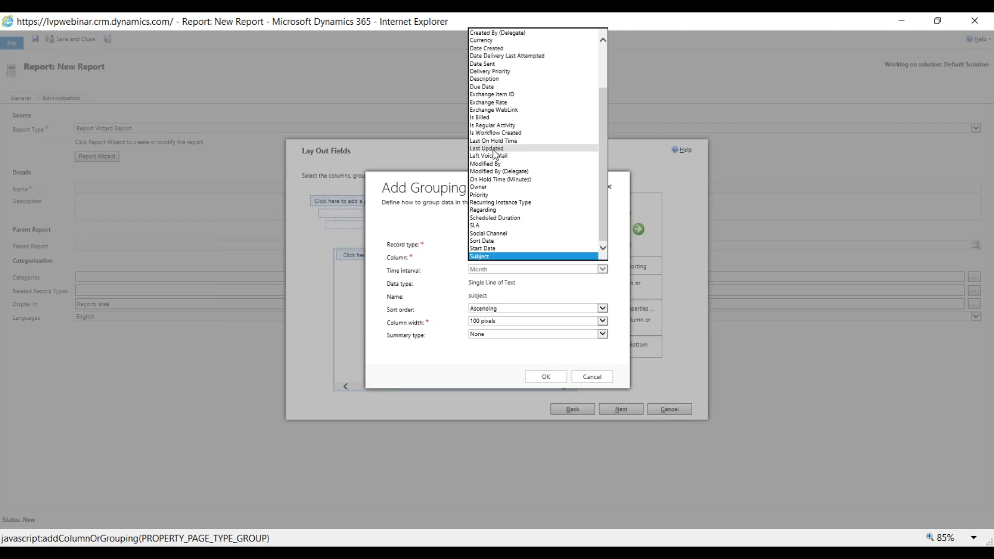
pyautogui.scroll(3, 523, 156)
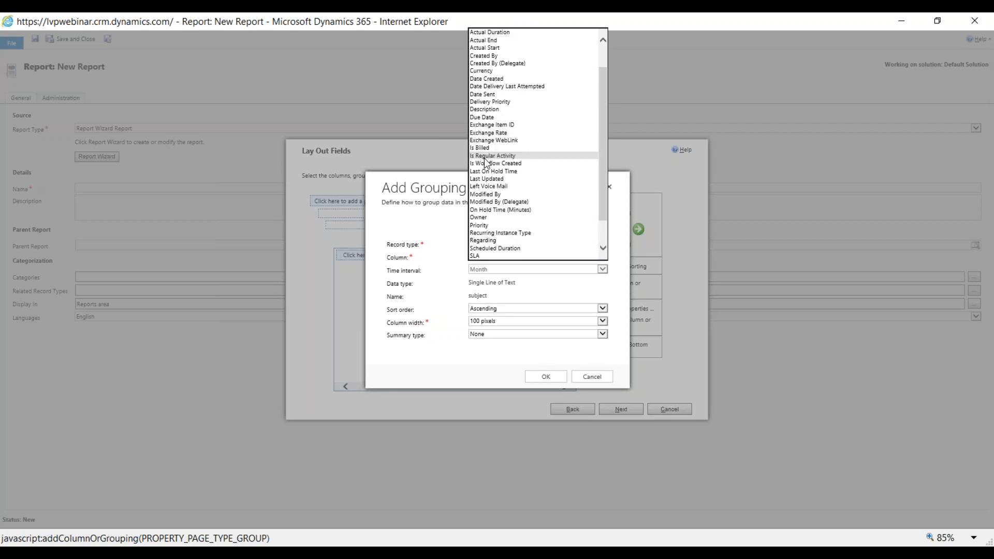
pyautogui.click(498, 56)
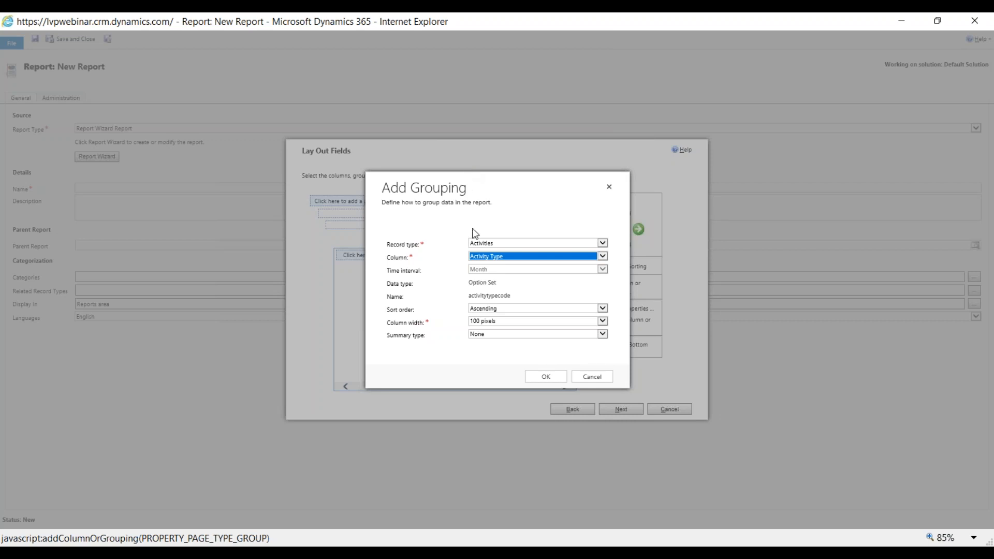
pyautogui.click(545, 376)
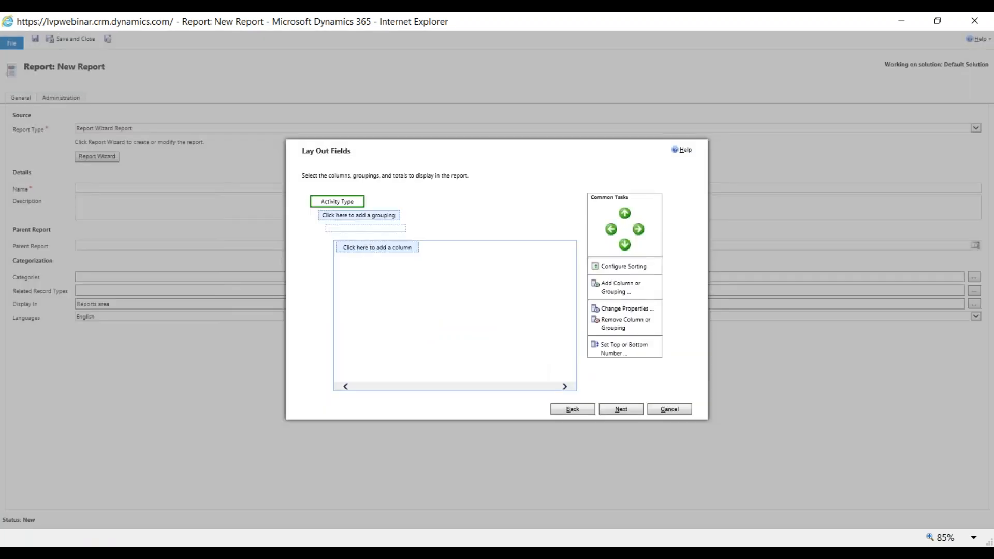
# - Add a Regarding column from the Activities record type to the report layout
pyautogui.click(344, 250)
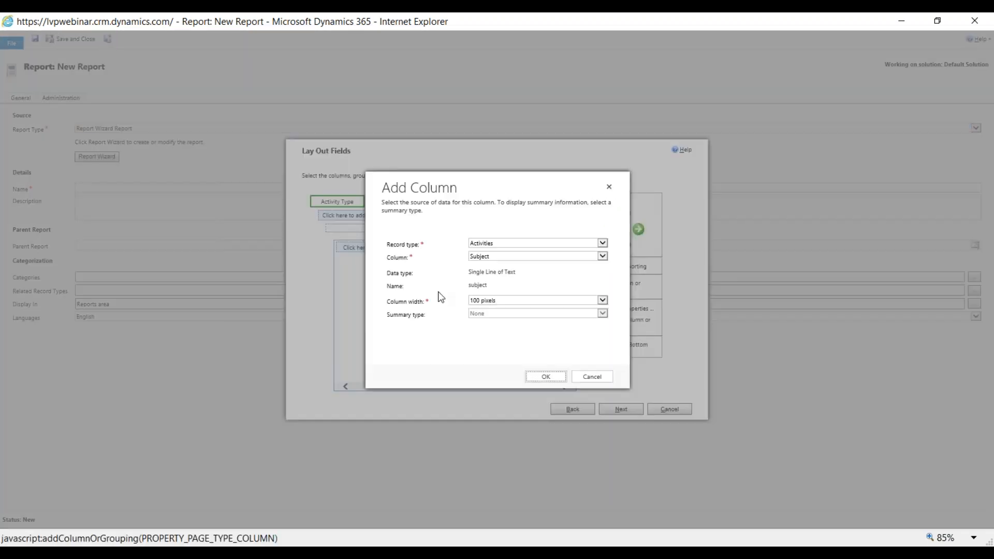
pyautogui.click(495, 243)
pyautogui.click(490, 247)
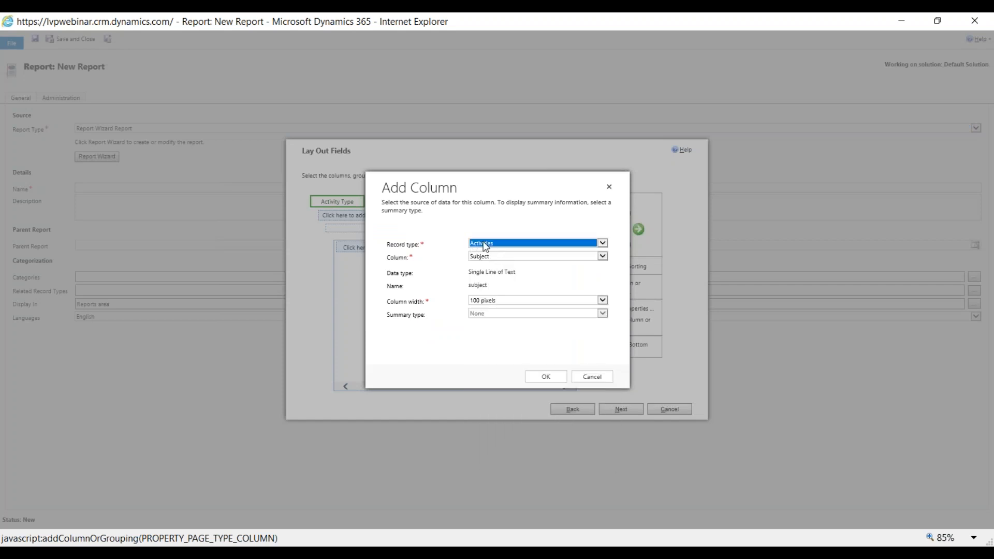
pyautogui.click(500, 257)
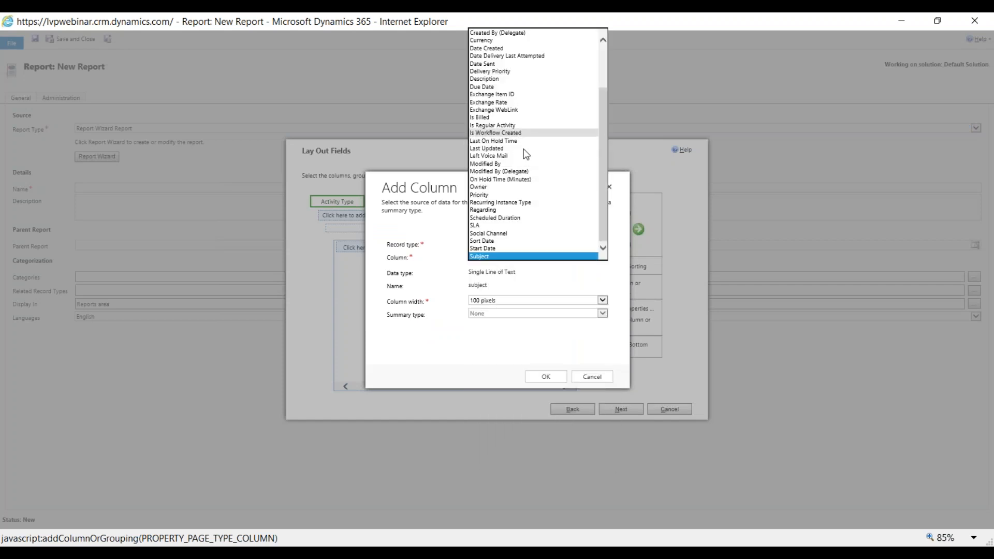
pyautogui.click(494, 210)
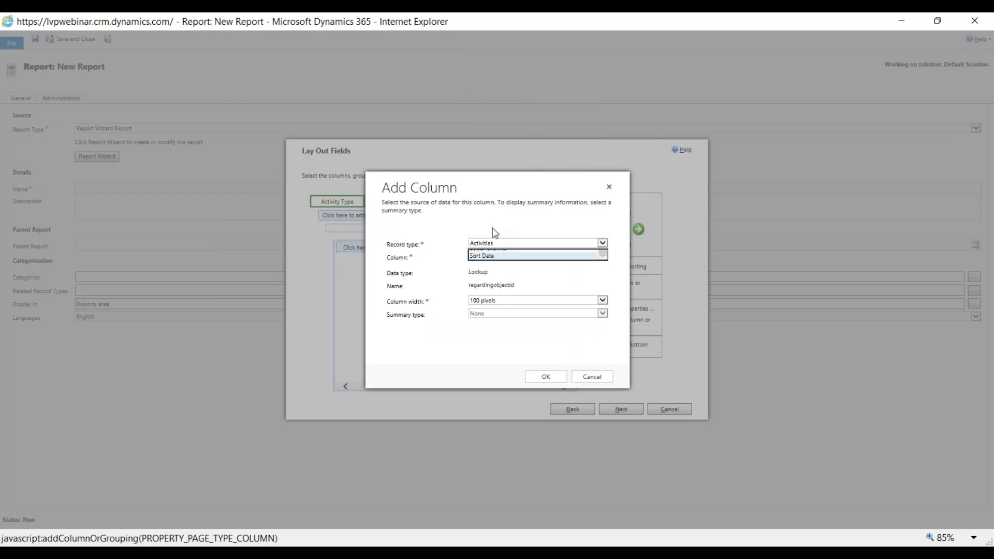
pyautogui.click(546, 377)
# - Add the activity Subject as a column after Regarding in the report layout
pyautogui.click(447, 251)
pyautogui.click(497, 257)
pyautogui.click(496, 255)
pyautogui.click(538, 378)
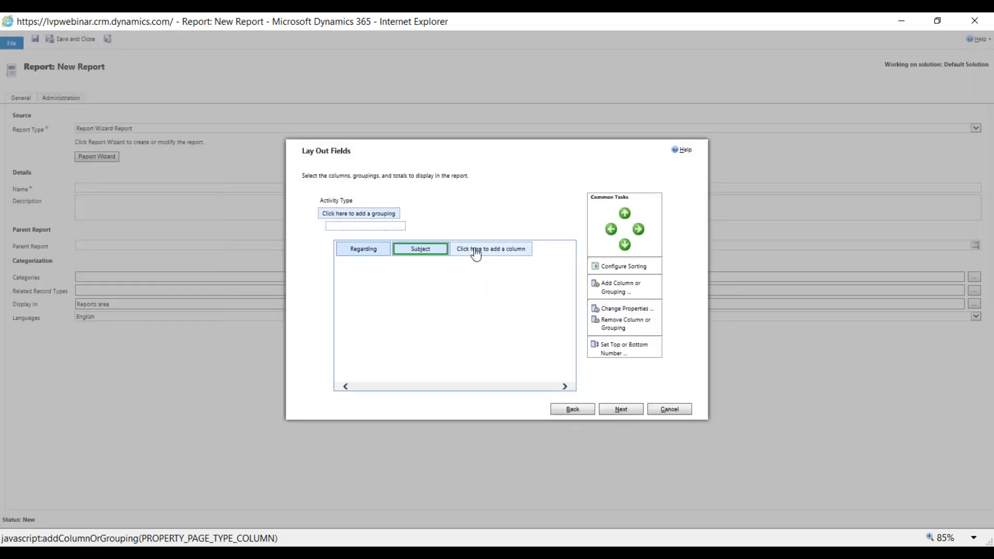
# - Add the activity Due Date as a column after Subject in the report layout
pyautogui.click(476, 254)
pyautogui.click(490, 257)
pyautogui.scroll(-1, 497, 339)
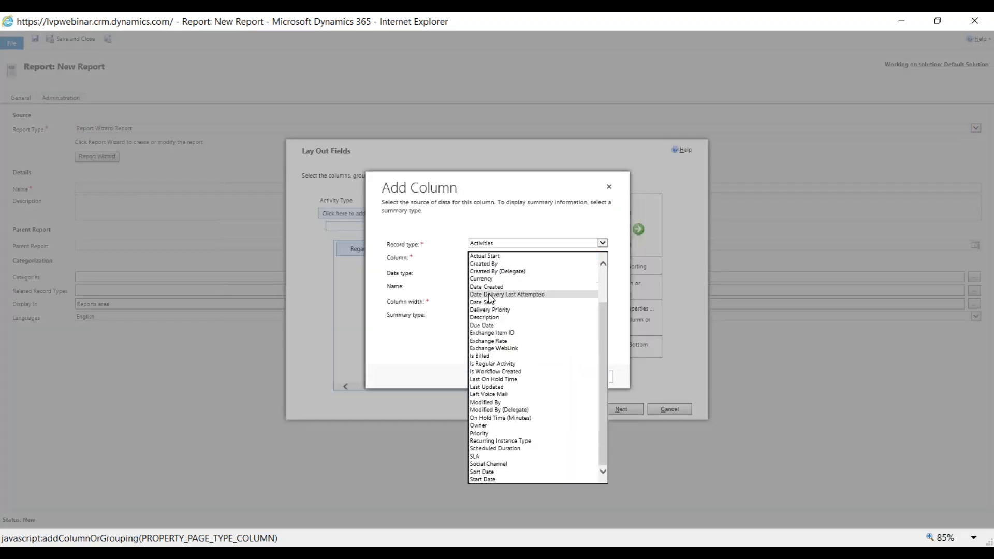
pyautogui.click(492, 326)
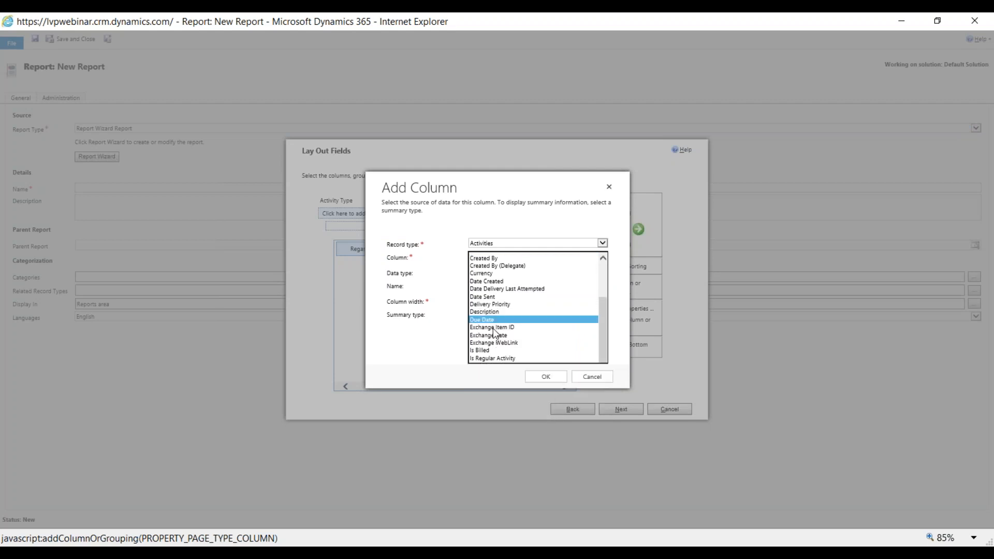
pyautogui.click(554, 377)
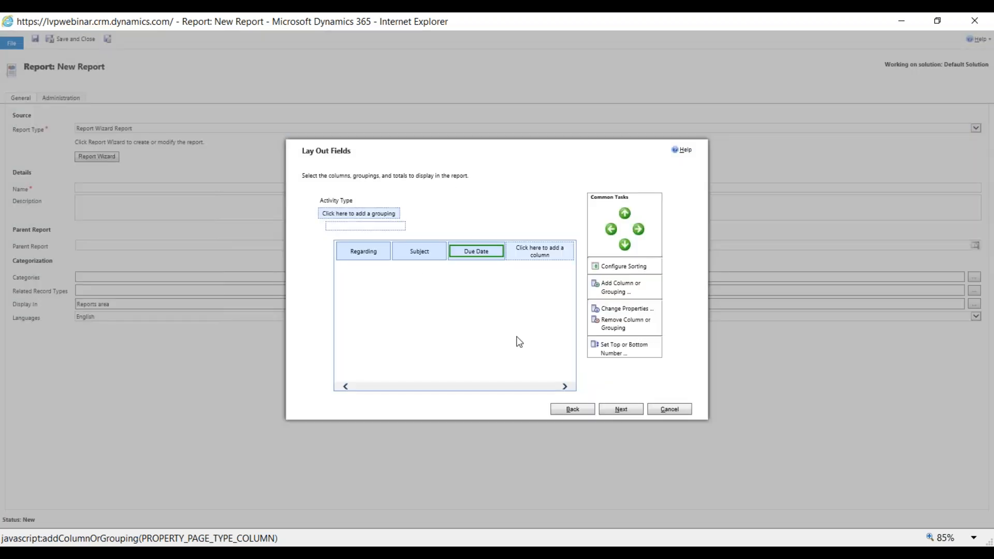
# - Keep the Table only format, create the report, and finish the wizard
pyautogui.click(629, 410)
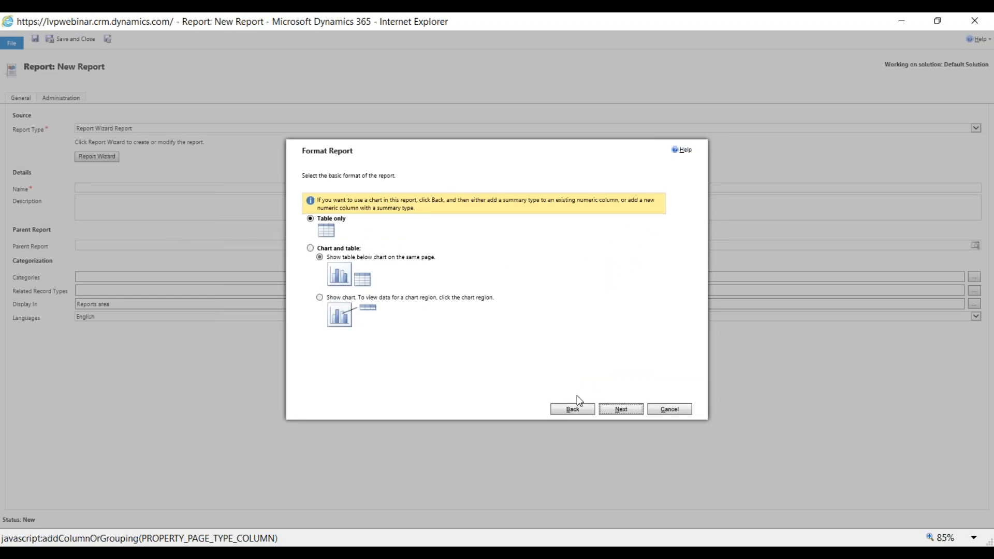
pyautogui.click(617, 414)
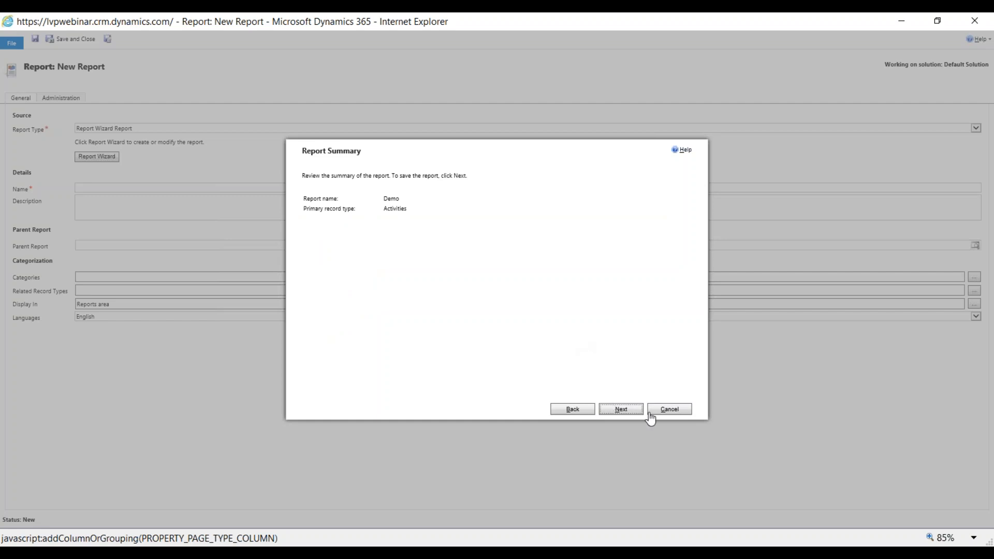
pyautogui.click(631, 411)
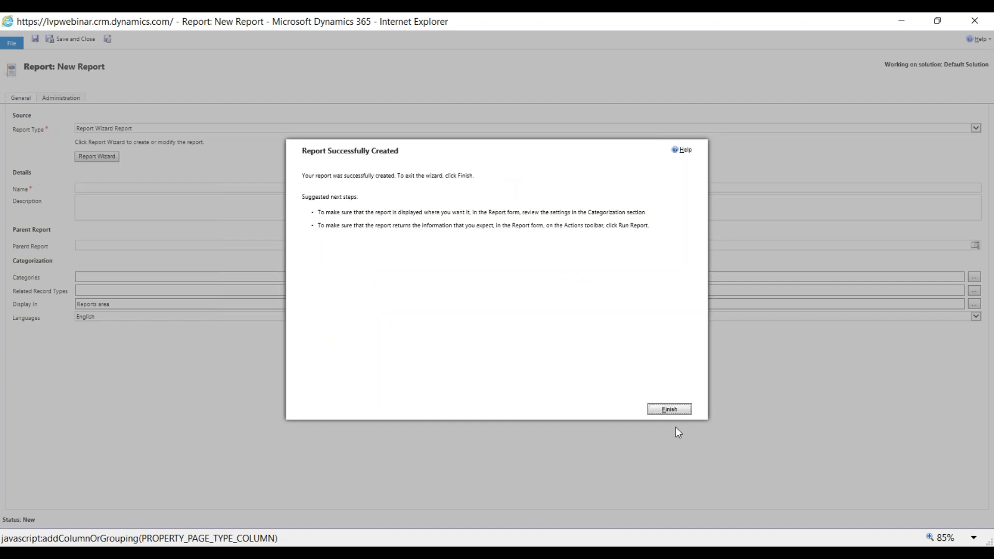
pyautogui.press('Return')
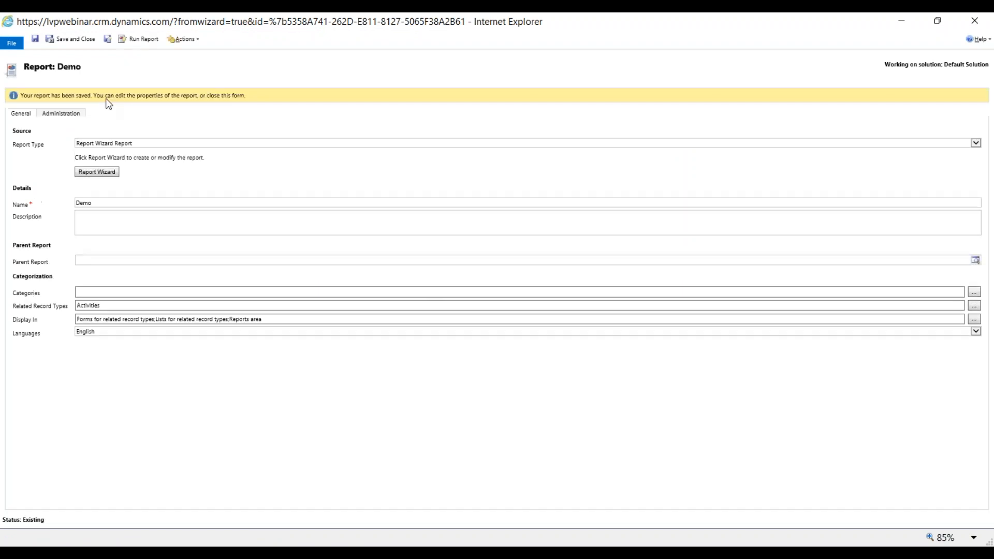
# - Run the Demo report, examine its activities grouped by activity type, and close the results
pyautogui.click(136, 39)
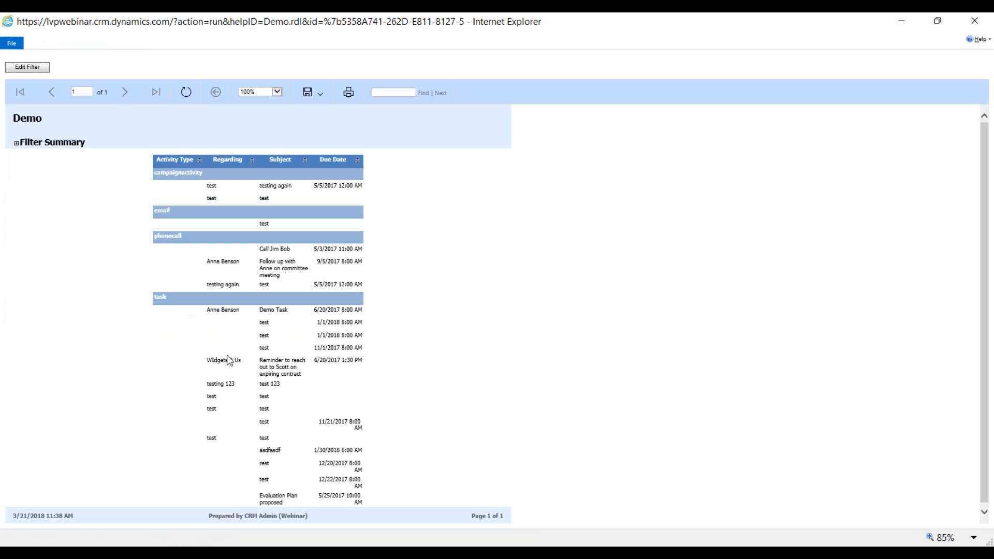
pyautogui.scroll(-1, 236, 316)
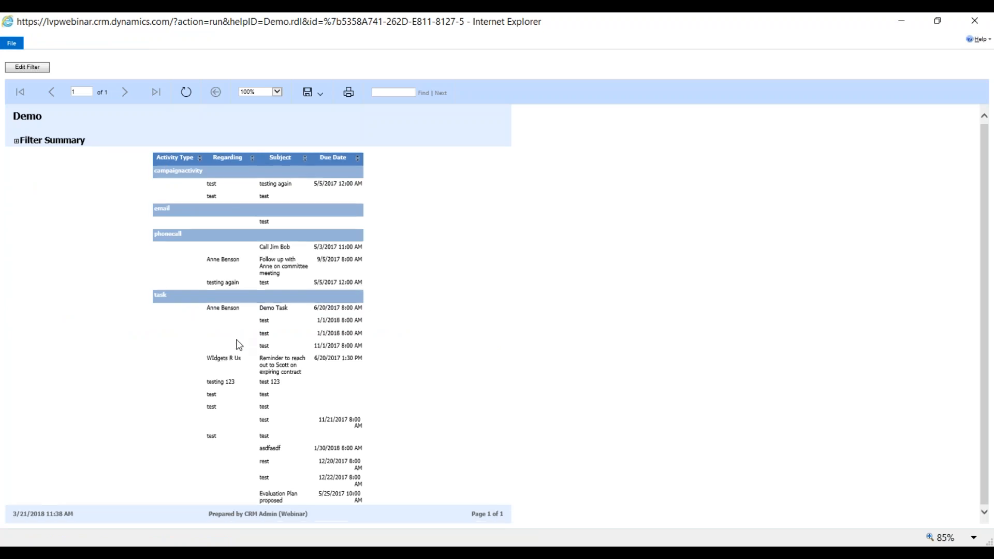
pyautogui.click(974, 21)
# - Reopen the existing Demo report in the Report Wizard with overwriting enabled and advance to its field layout
pyautogui.click(108, 172)
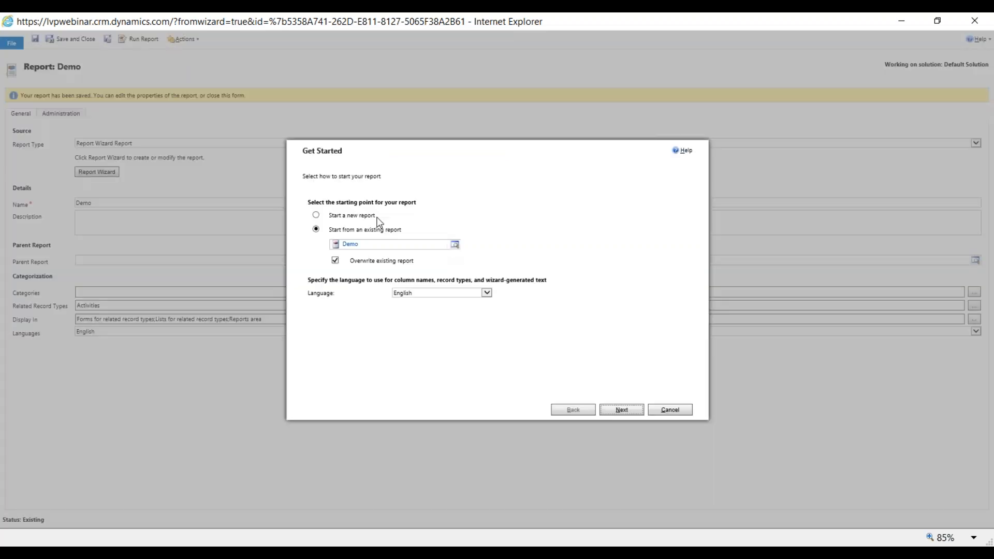
pyautogui.click(623, 413)
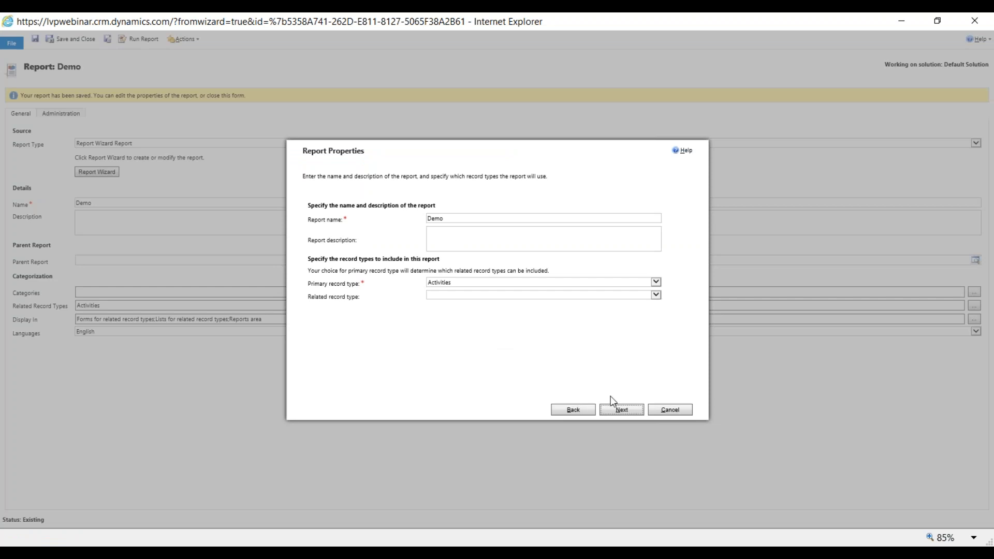
pyautogui.click(626, 411)
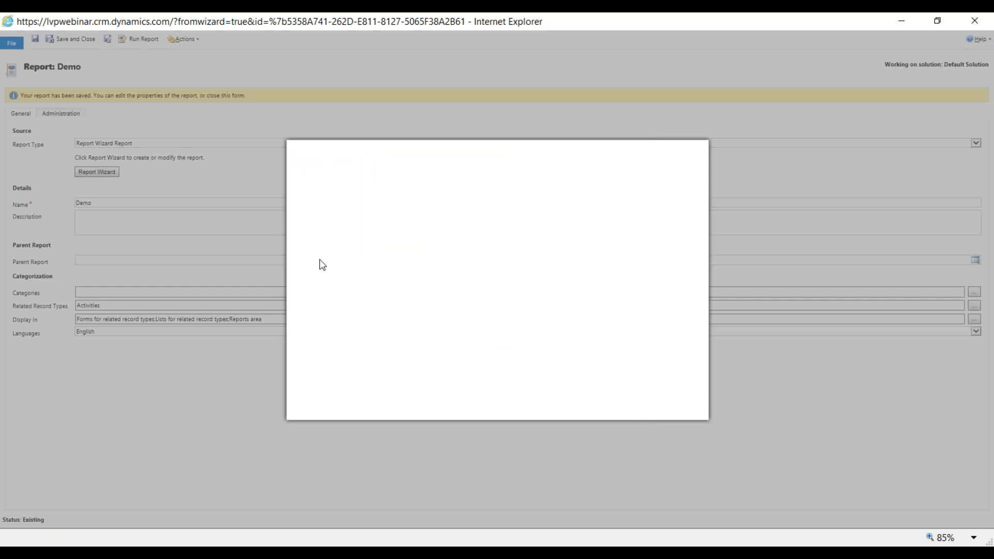
pyautogui.click(618, 410)
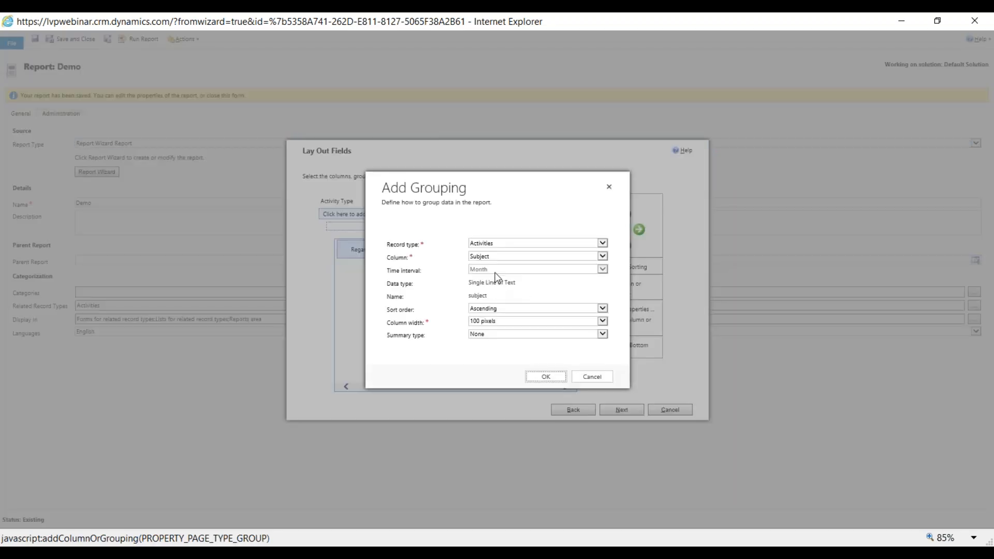
# - Add a grouping by Account Name from Regarding (Account) and place it above the Activity Type grouping
pyautogui.click(498, 247)
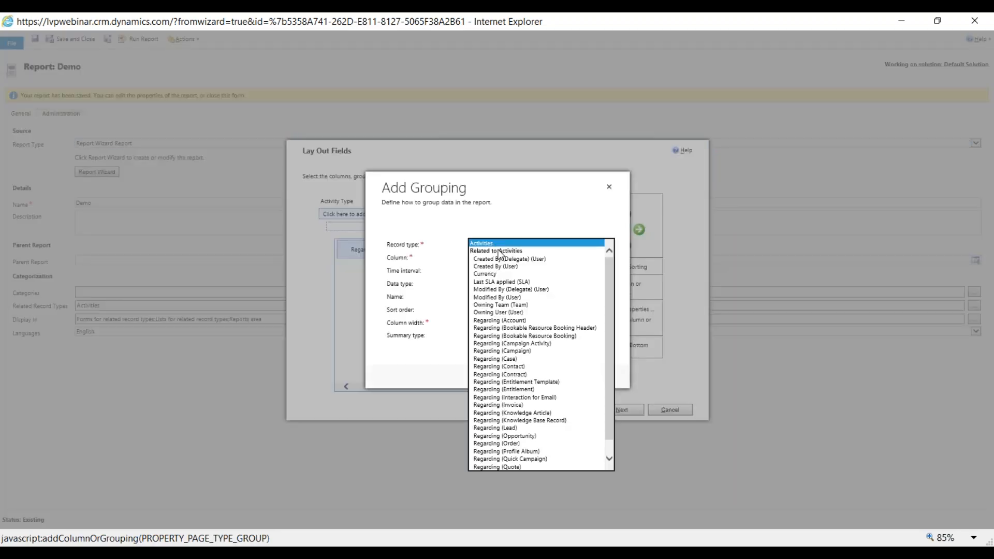
pyautogui.click(524, 321)
pyautogui.click(546, 376)
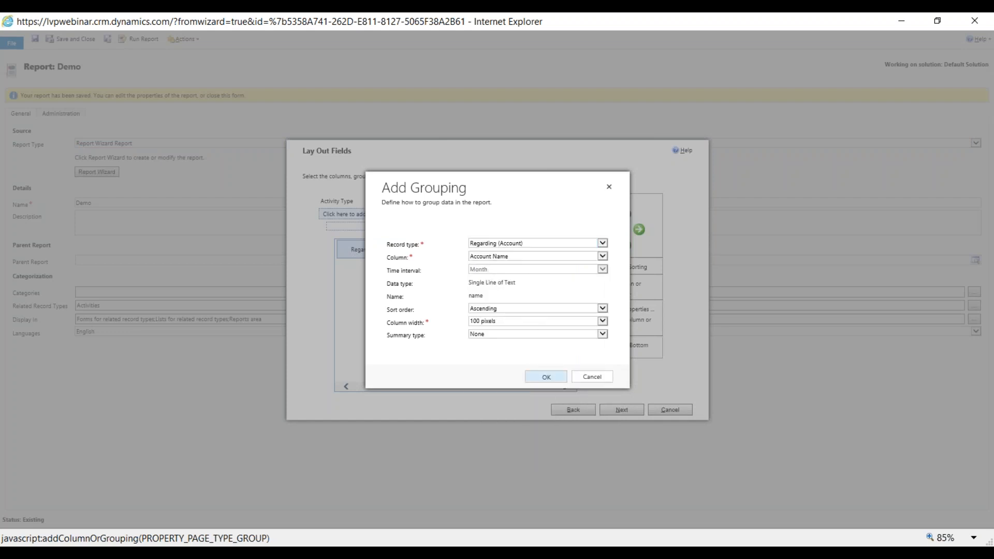
pyautogui.click(625, 223)
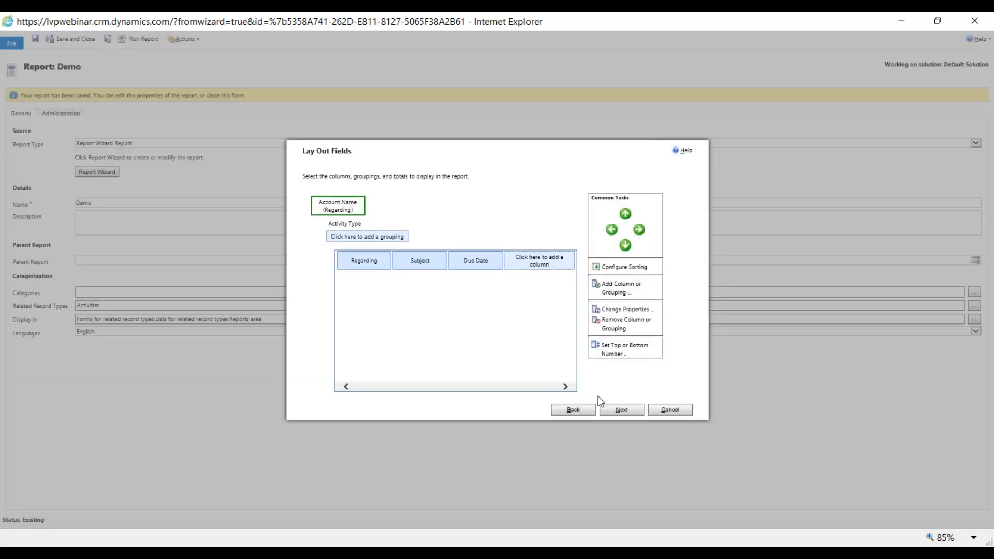
# - Keep the Table only format for the regrouped report and finish the wizard to save the changes
pyautogui.click(621, 410)
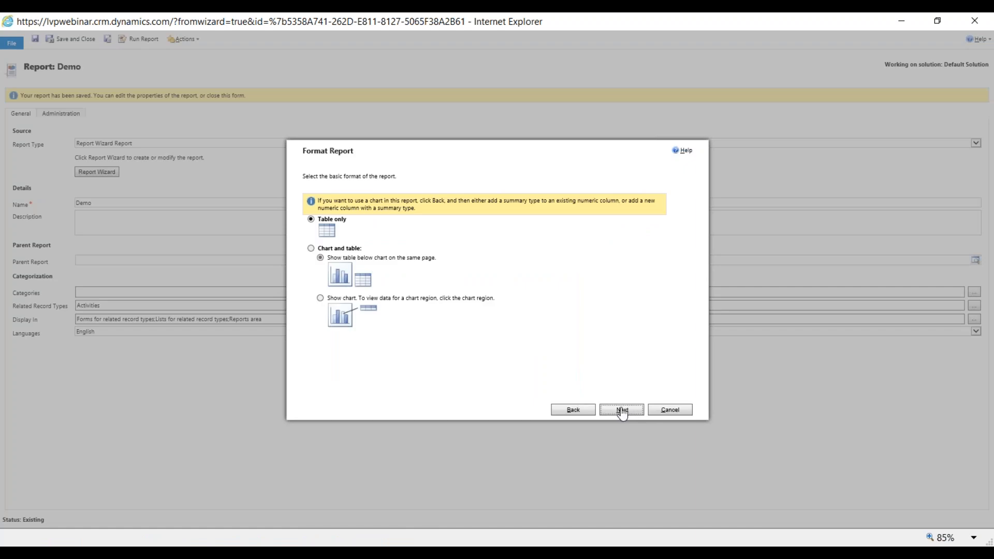
pyautogui.click(621, 409)
pyautogui.click(621, 409)
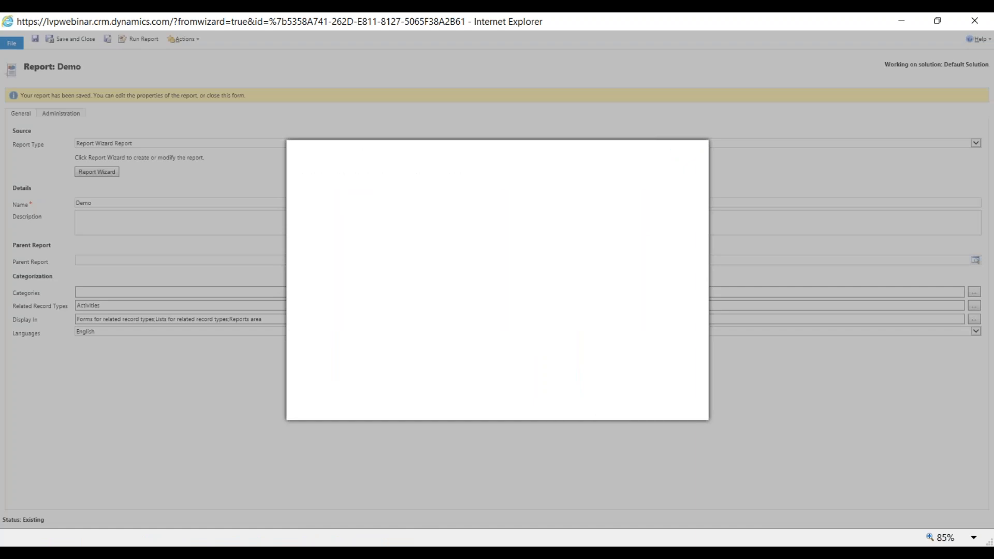
pyautogui.click(662, 410)
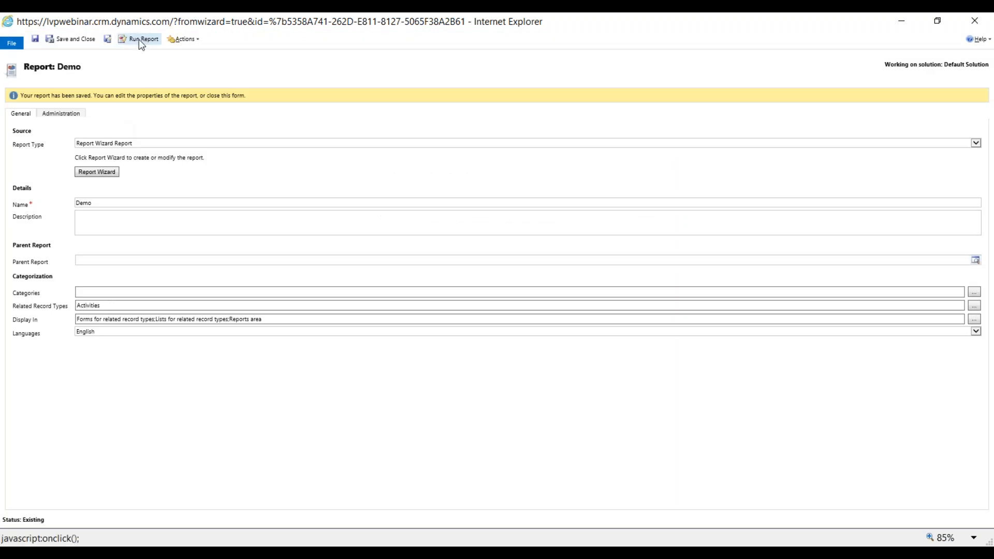
# - Run the Demo report to examine its grouping by account name and activity type
pyautogui.click(139, 42)
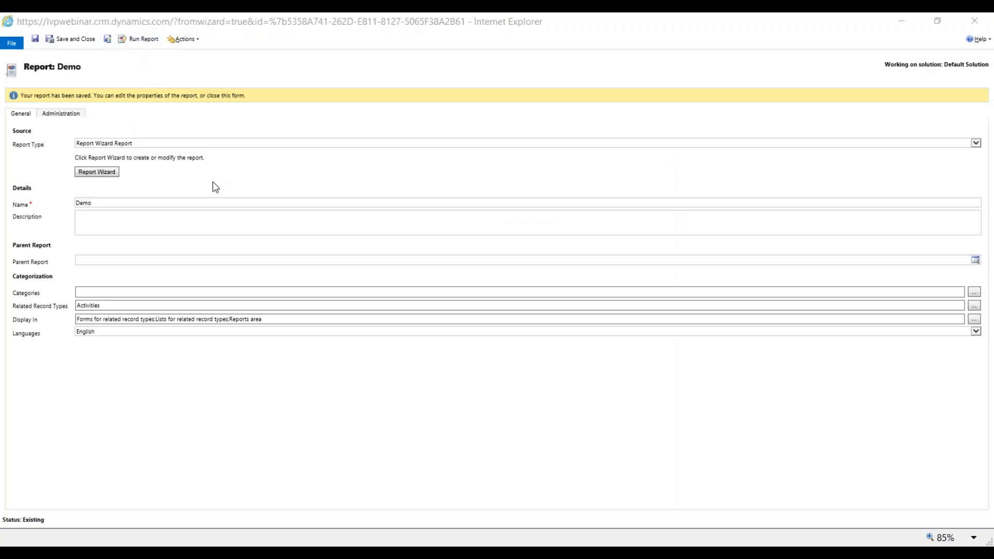
pyautogui.moveTo(528, 89); pyautogui.dragTo(548, 12)
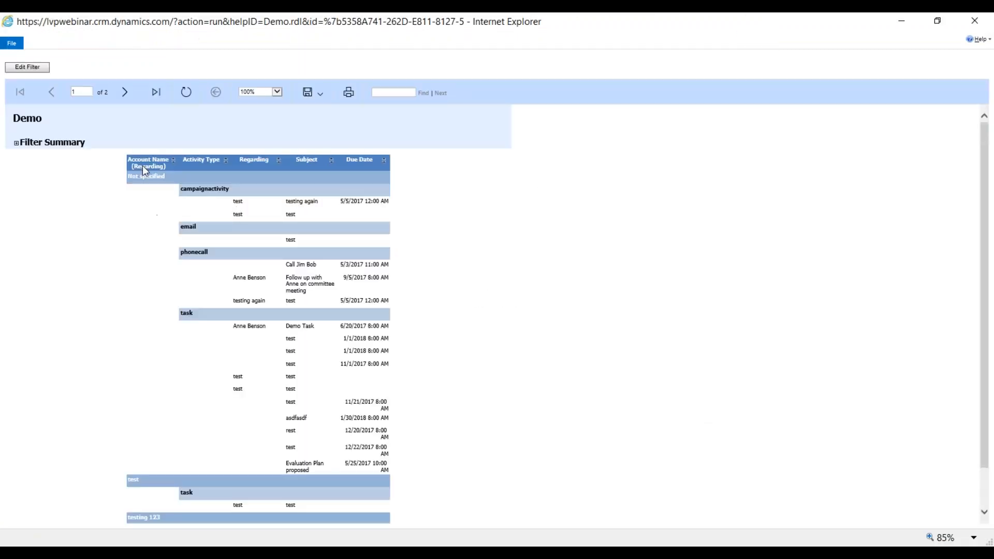
# - Review the Demo report's activities grouped by account name and activity type, and close both the report output and the report's properties form
pyautogui.scroll(-2, 153, 290)
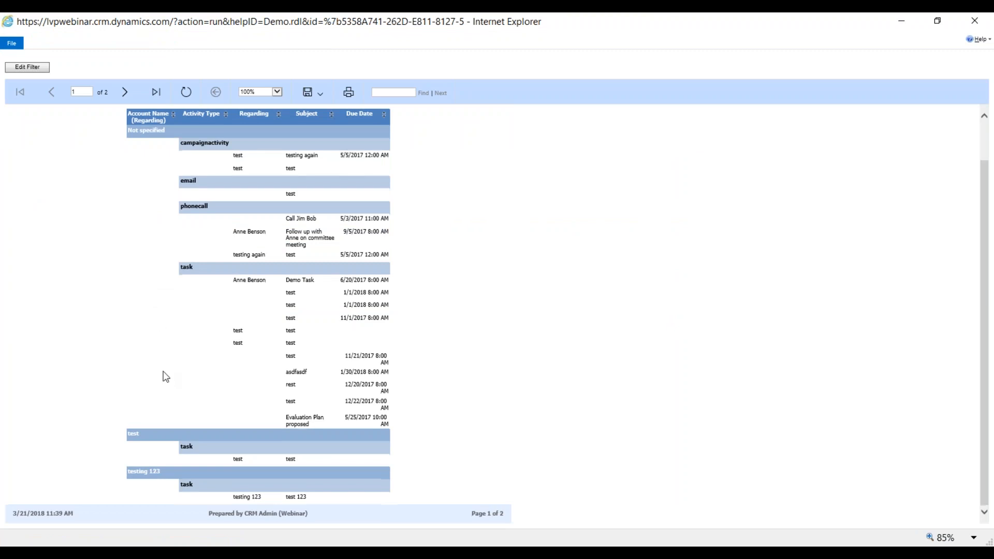
pyautogui.scroll(2, 156, 234)
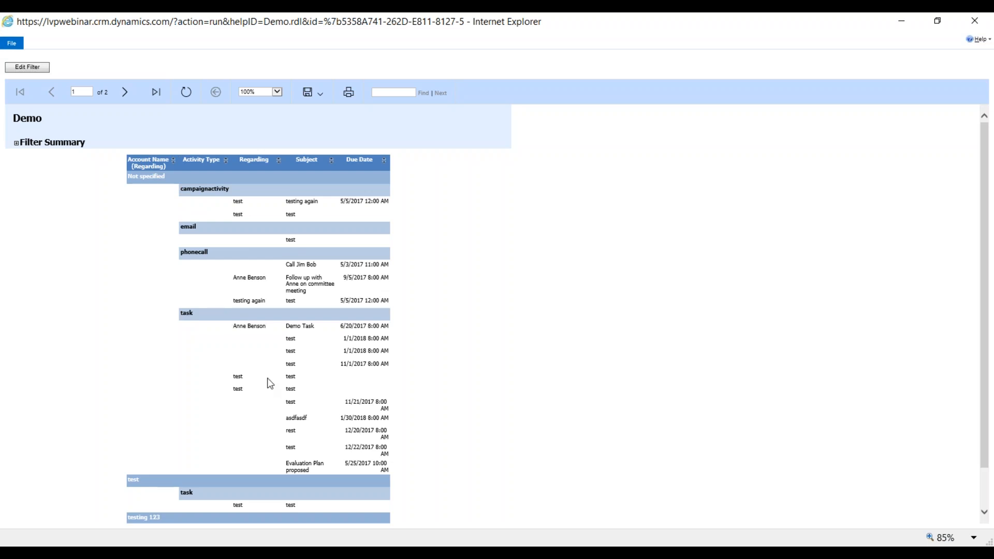
pyautogui.scroll(-2, 205, 422)
pyautogui.scroll(2, 230, 439)
pyautogui.click(982, 21)
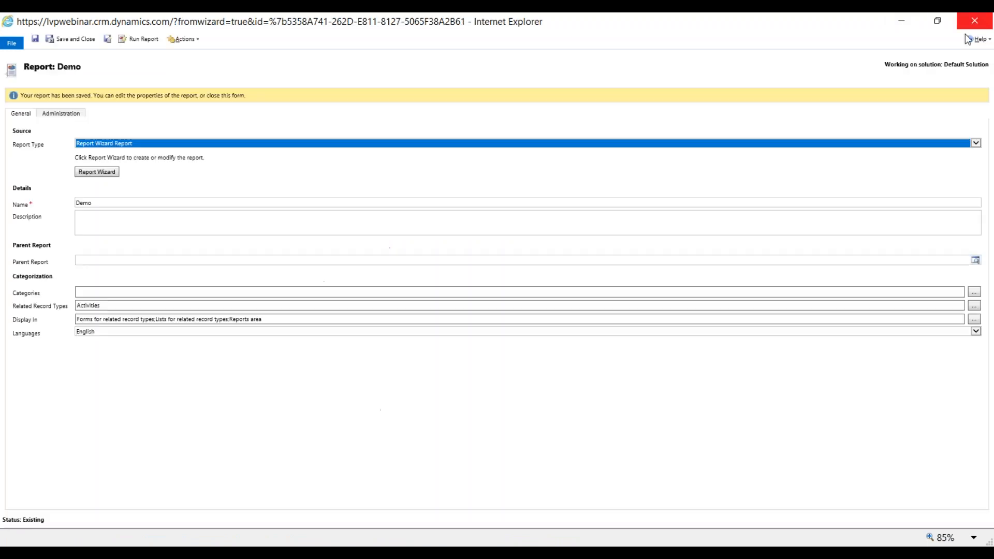
pyautogui.click(983, 24)
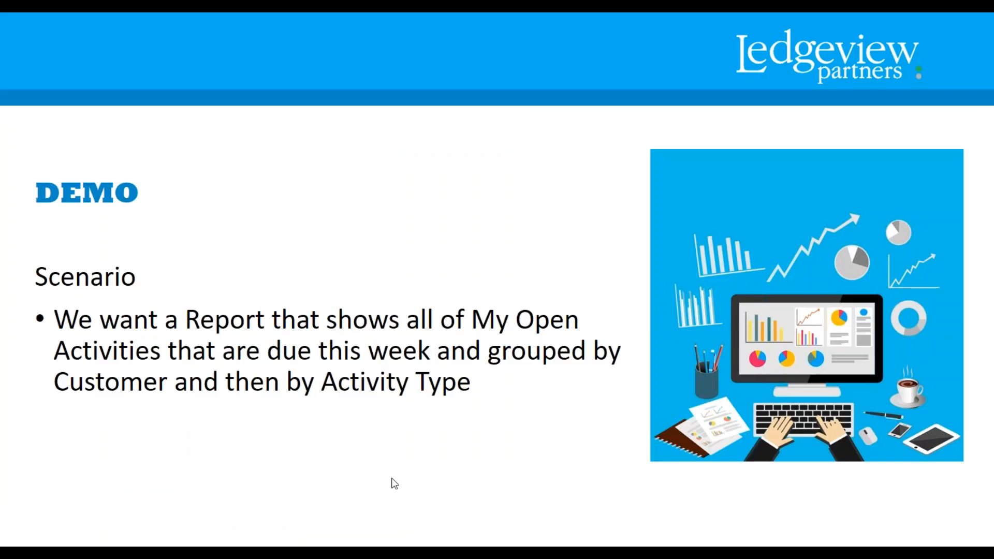
pyautogui.scroll(-2, 384, 459)
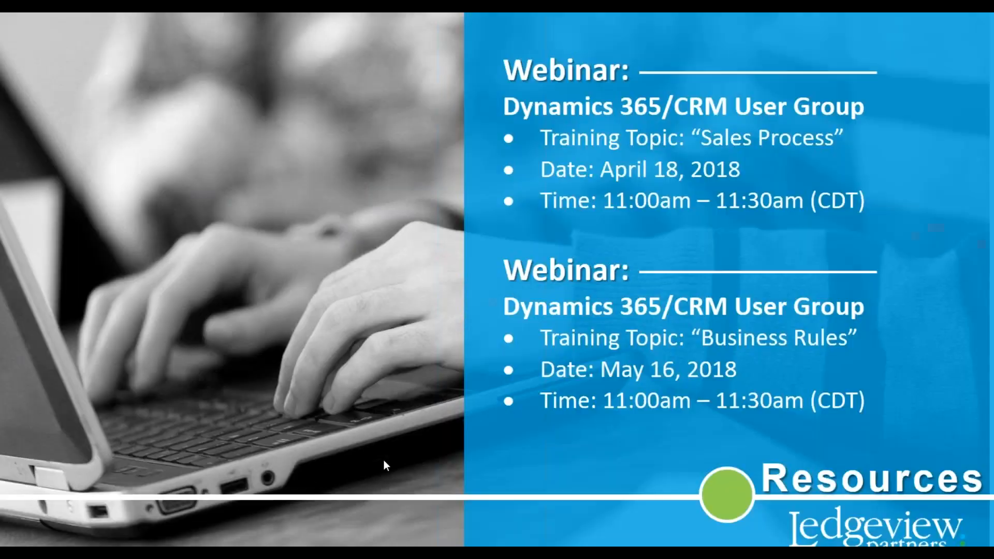
pyautogui.scroll(1, 383, 460)
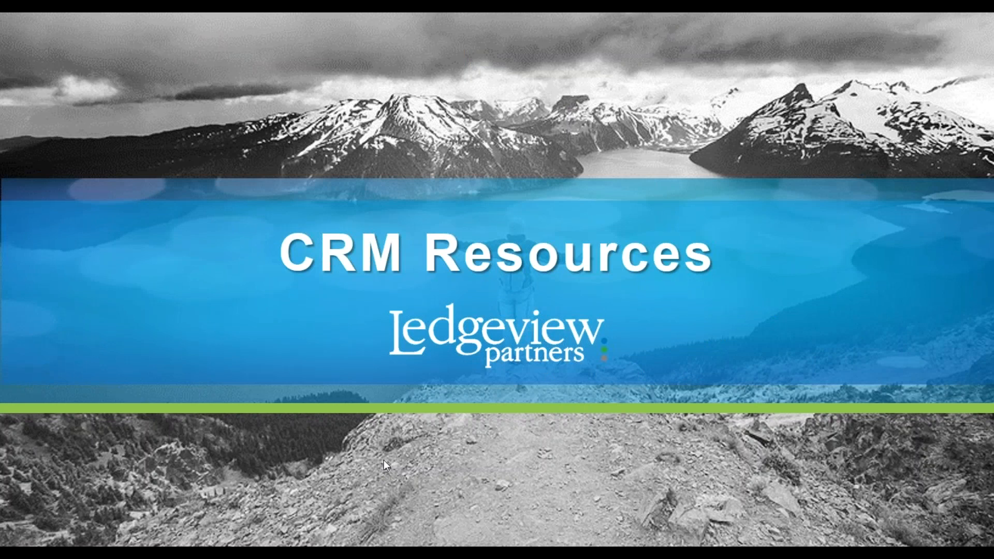
pyautogui.press('Right')
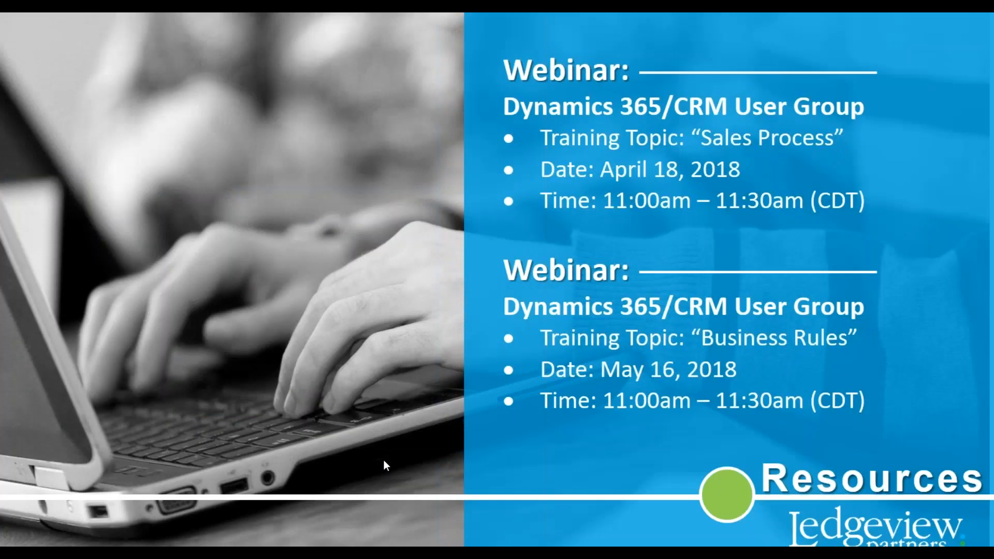